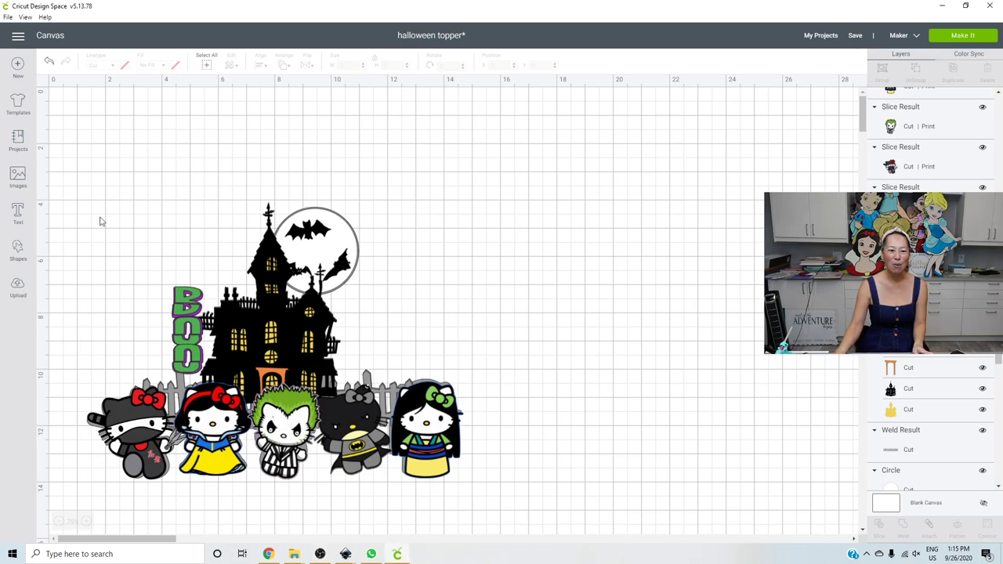
- Select the entire design and move it higher on the canvas
left_click_drag(68, 138, 553, 535)
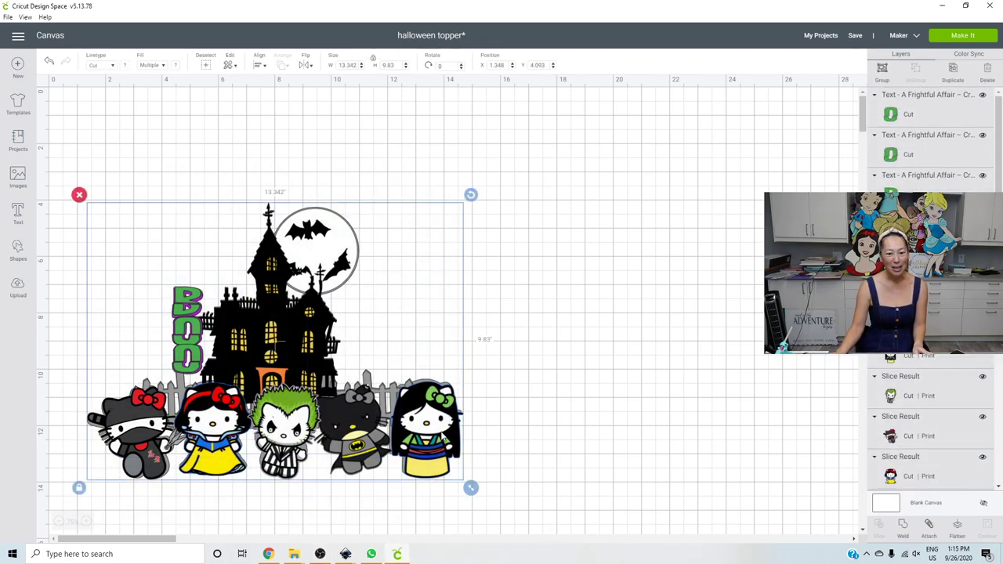
left_click_drag(458, 464, 473, 364)
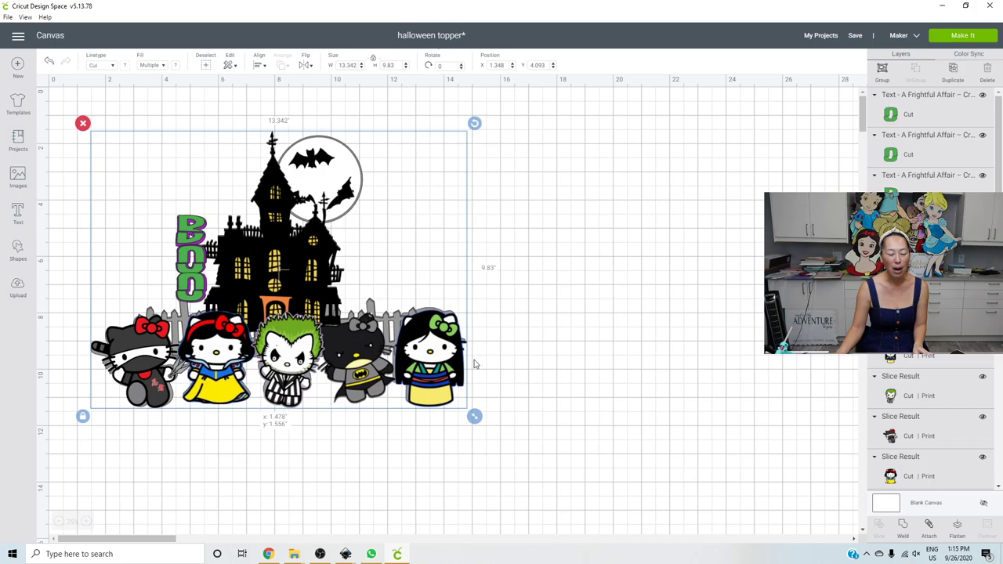
left_click(605, 371)
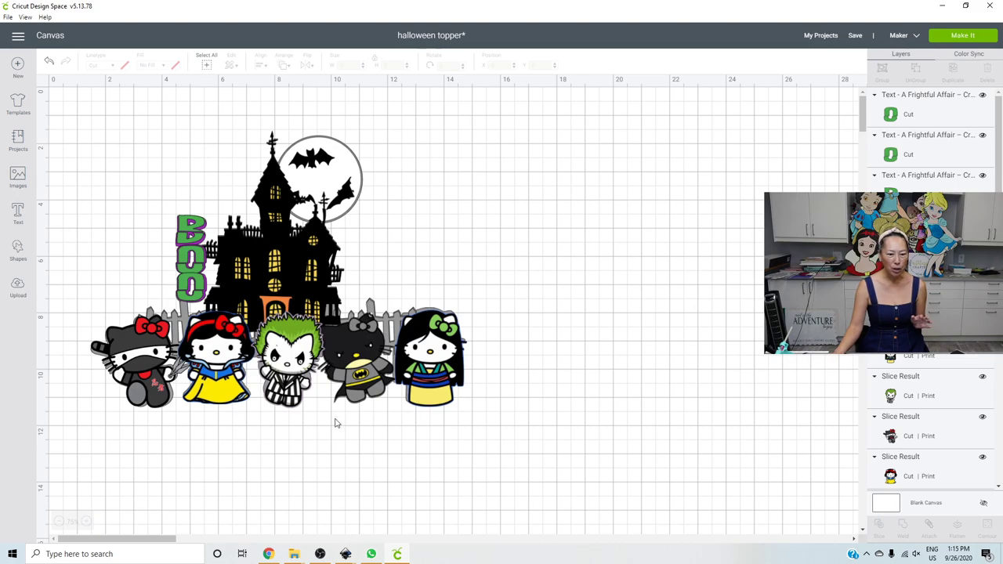
- Perch the Batman kitty on the haunted house roof
left_click_drag(374, 447, 237, 215)
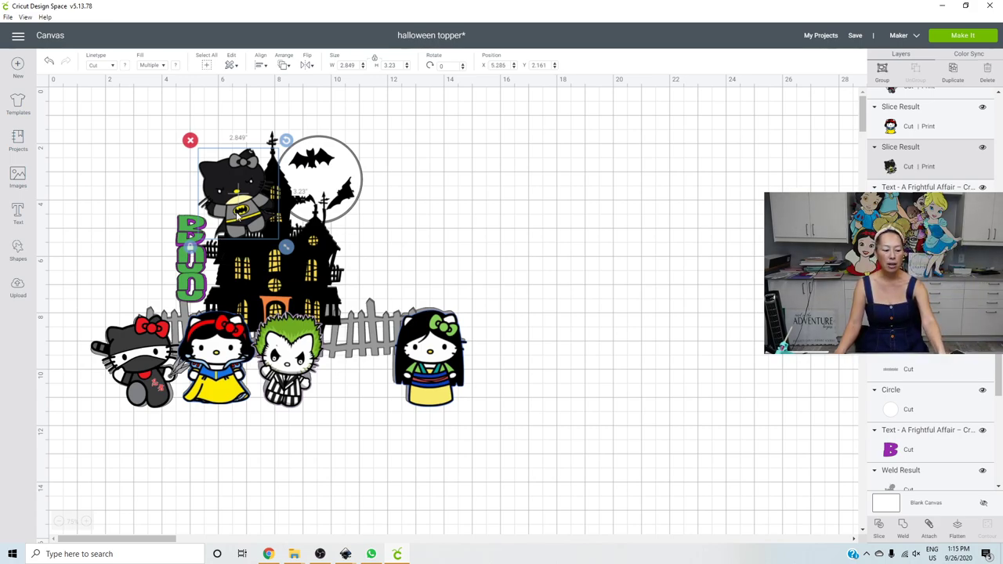
left_click(615, 372)
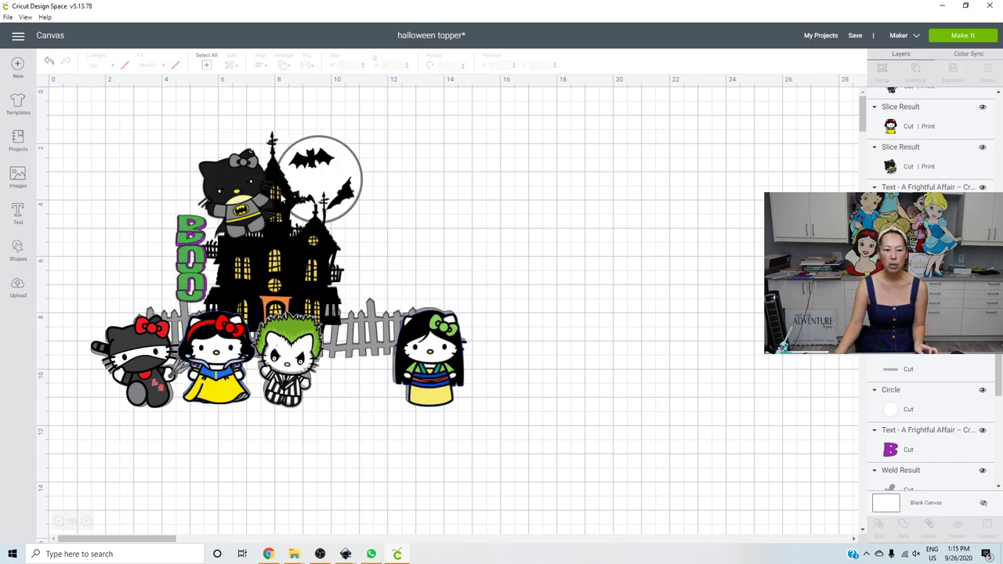
left_click(208, 171)
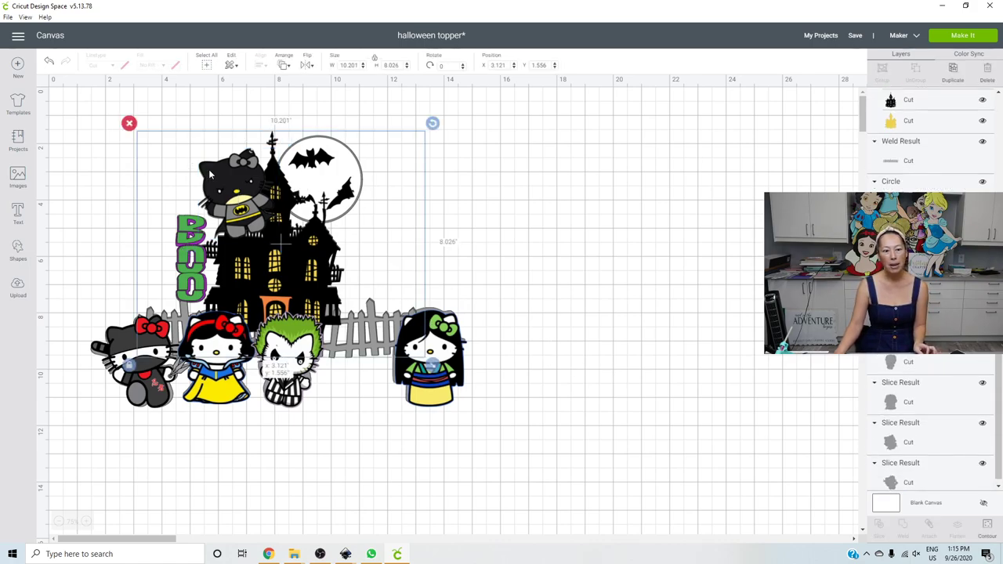
left_click(49, 60)
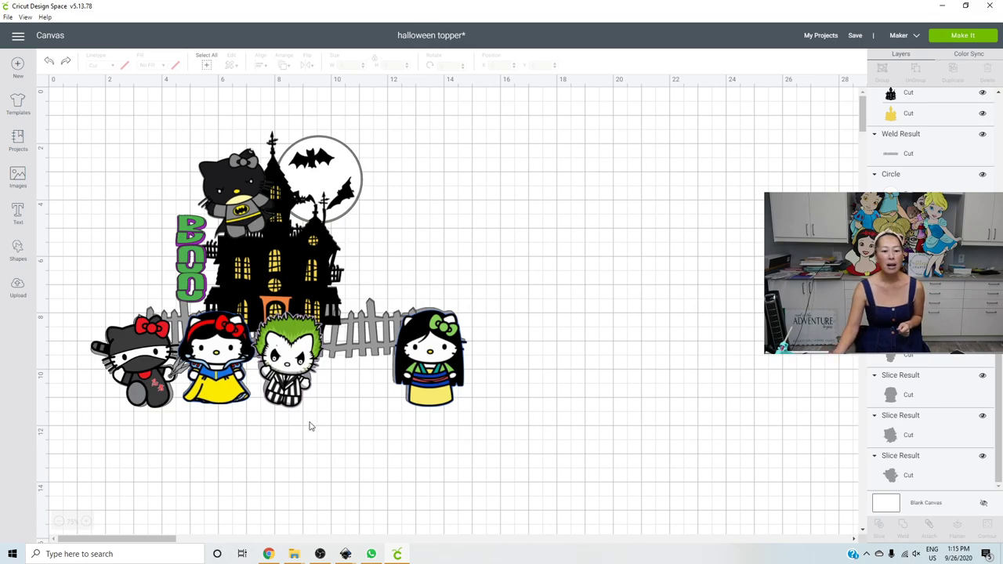
- Spread the Joker and Snow White kitties apart along the fence
left_click_drag(308, 411, 338, 373)
left_click(230, 434)
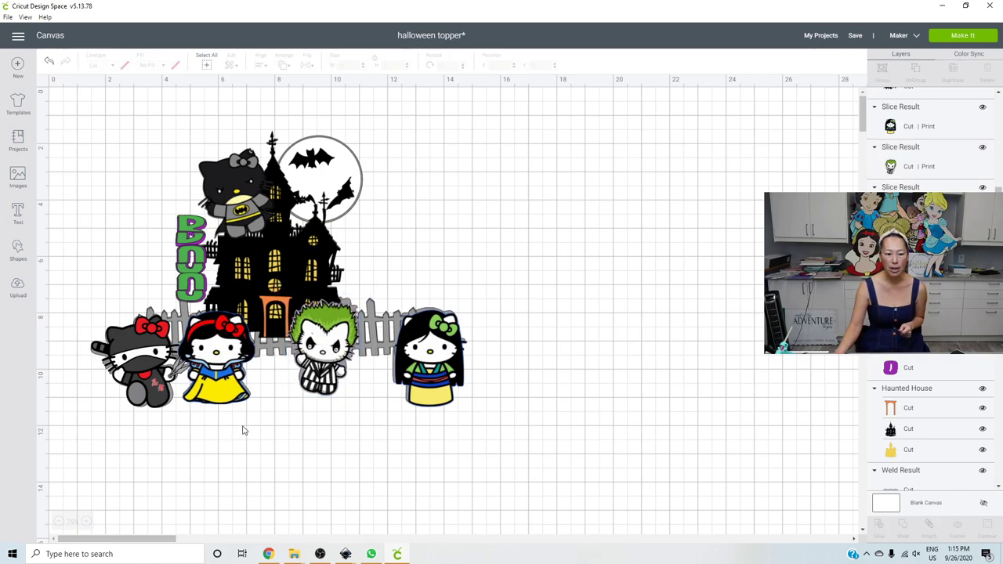
left_click_drag(243, 427, 225, 380)
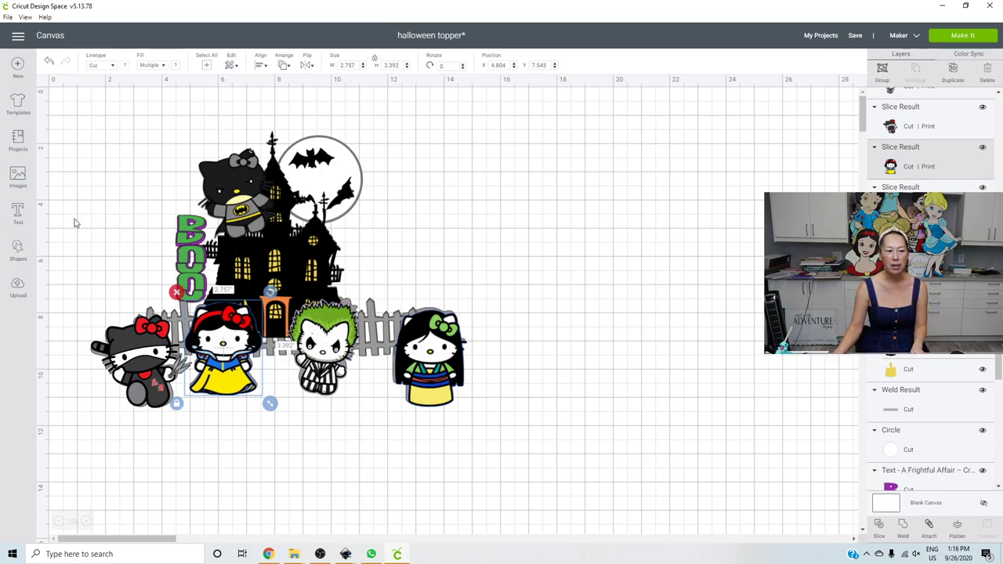
- Search images for 'haunted house' and pick the dark silhouette house with lit windows
left_click(18, 176)
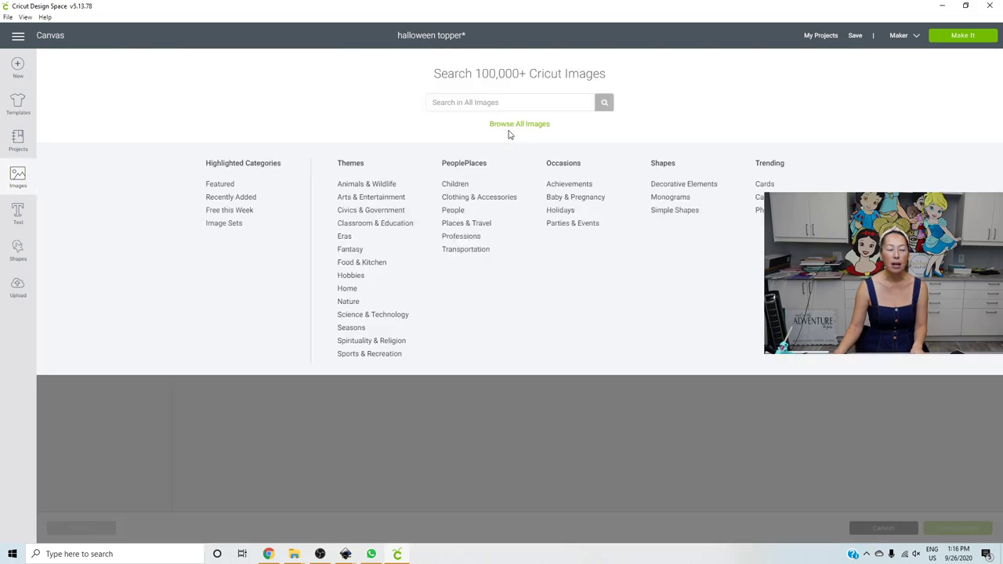
left_click(506, 103)
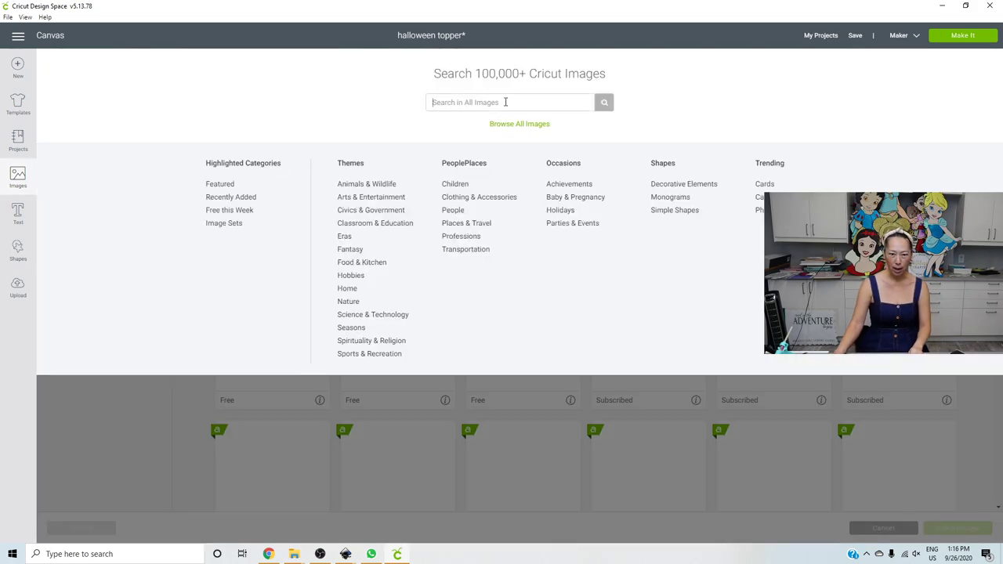
type("haunted house")
key("Return")
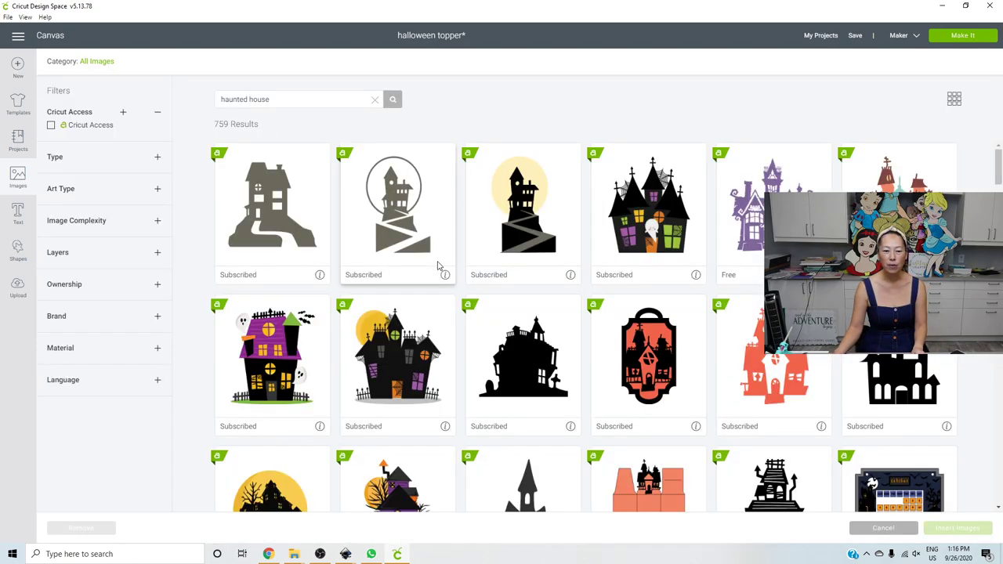
scroll(438, 266, "down", 2)
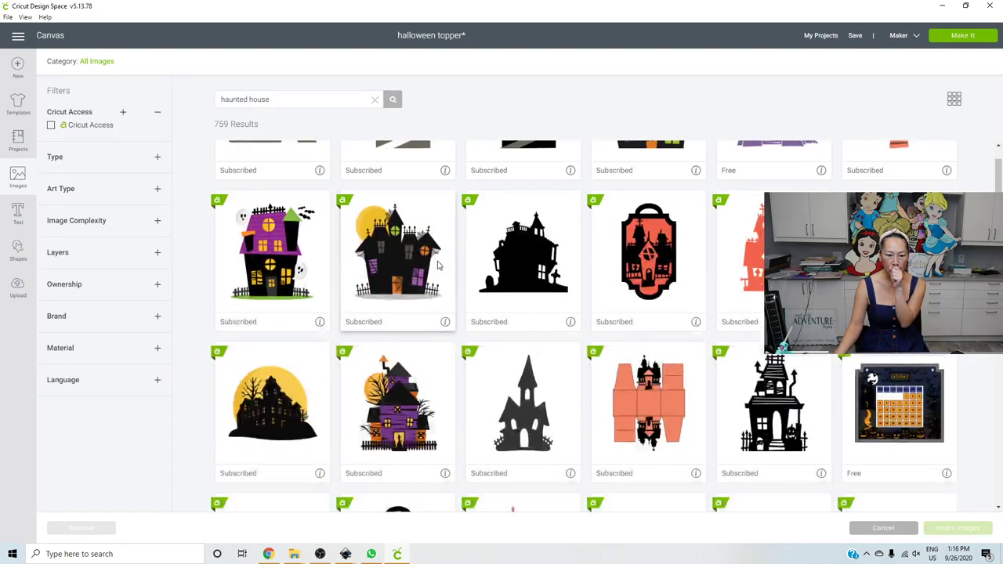
scroll(438, 266, "down", 3)
scroll(439, 266, "down", 5)
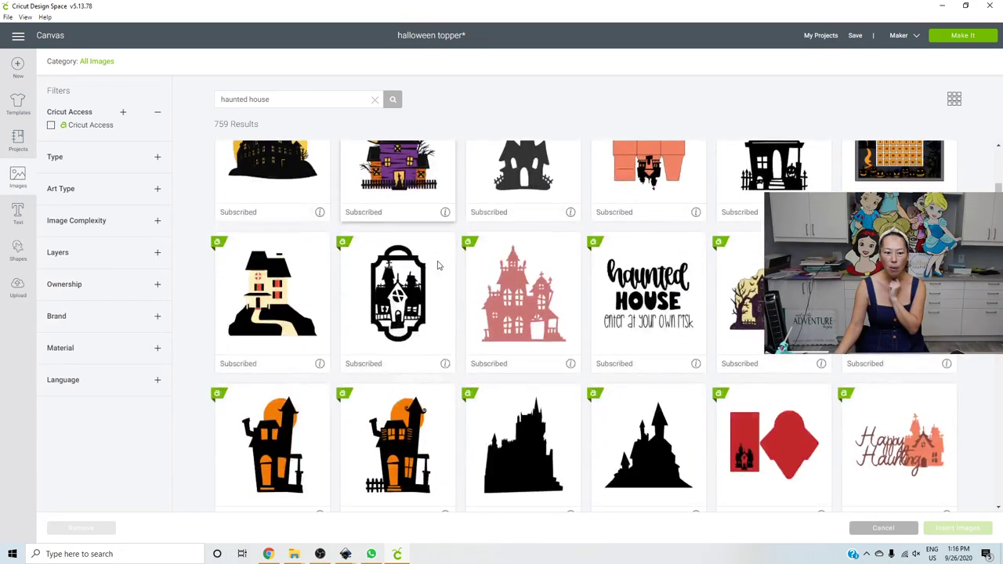
scroll(438, 267, "down", 2)
scroll(438, 266, "down", 3)
scroll(438, 267, "down", 1)
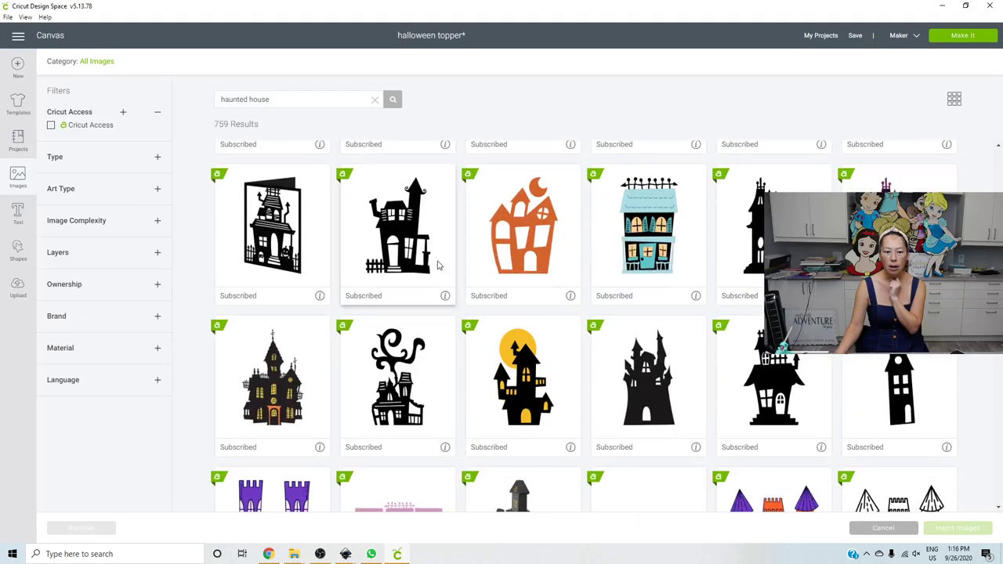
left_click(266, 389)
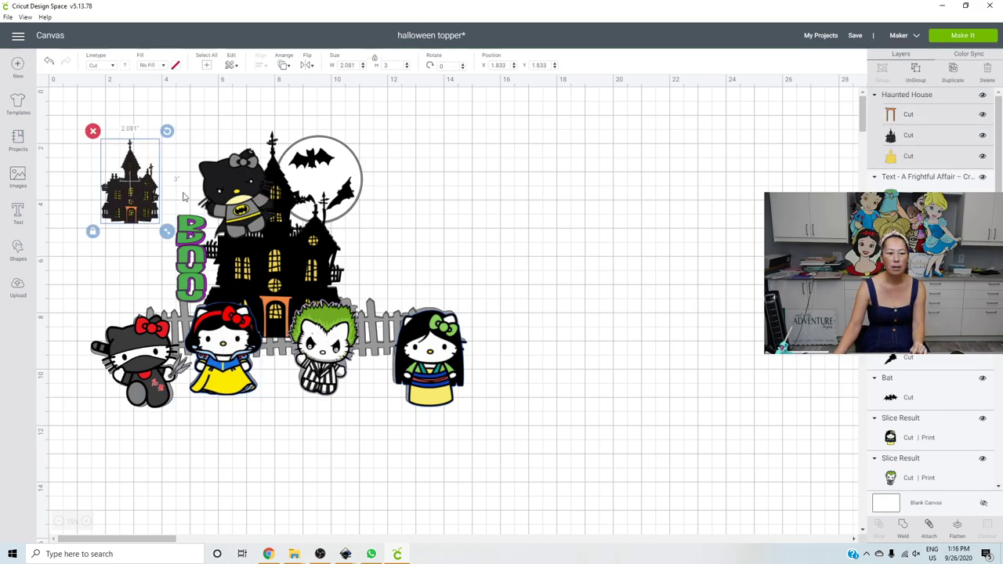
- Place the new house right of the design, enlarged to about 4.715 by 6.796 in
left_click_drag(130, 199, 759, 373)
left_click_drag(834, 382, 840, 384)
left_click_drag(664, 302, 670, 271)
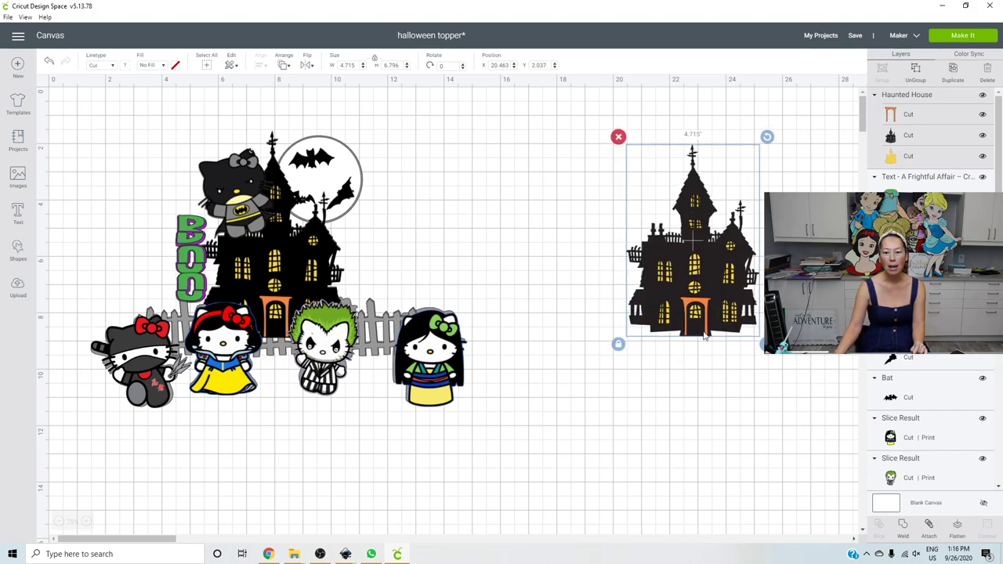
- Search images for 'fence' and insert the black rickety fence
left_click(19, 177)
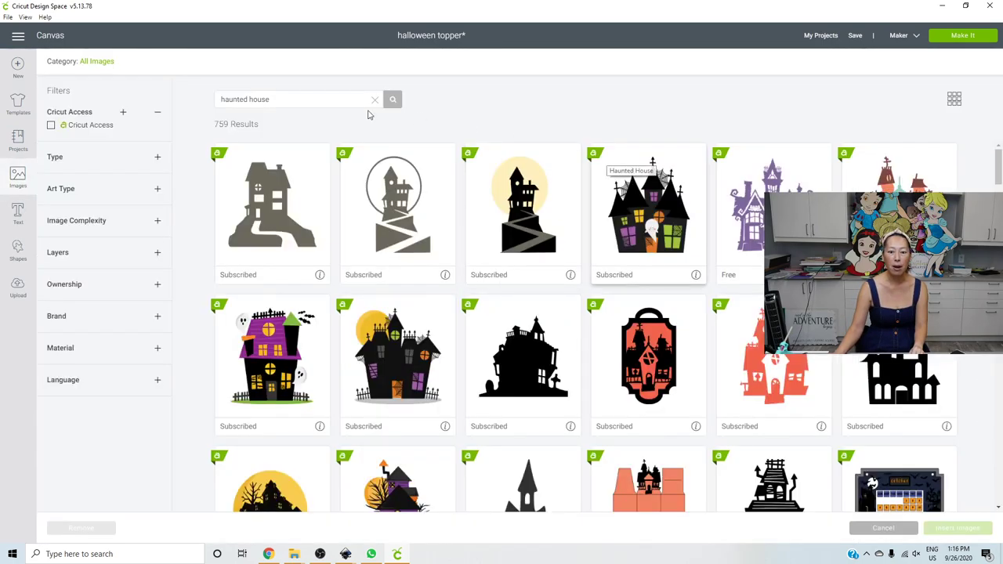
triple_click(316, 100)
type("fence")
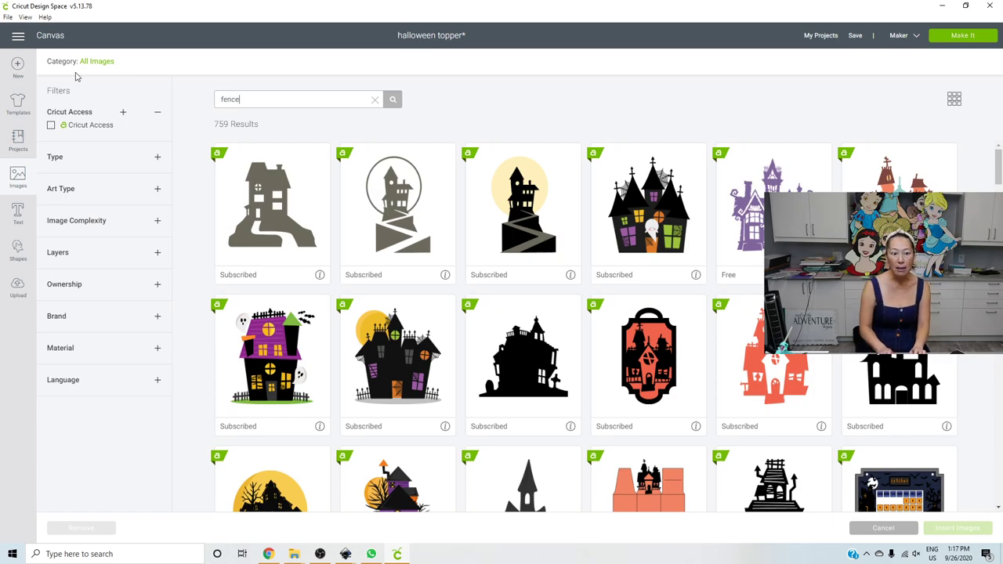
key("Return")
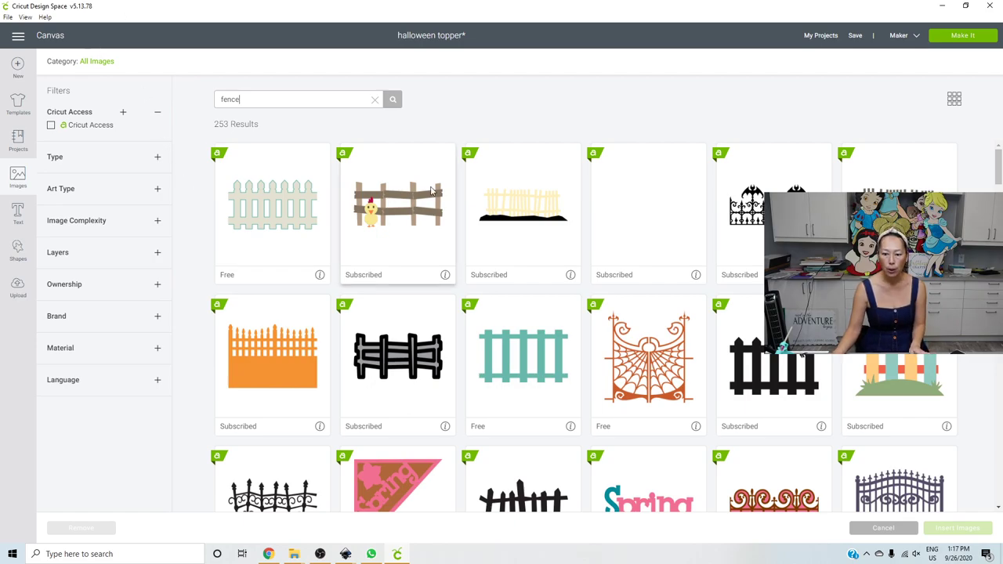
scroll(443, 202, "down", 2)
left_click(521, 372)
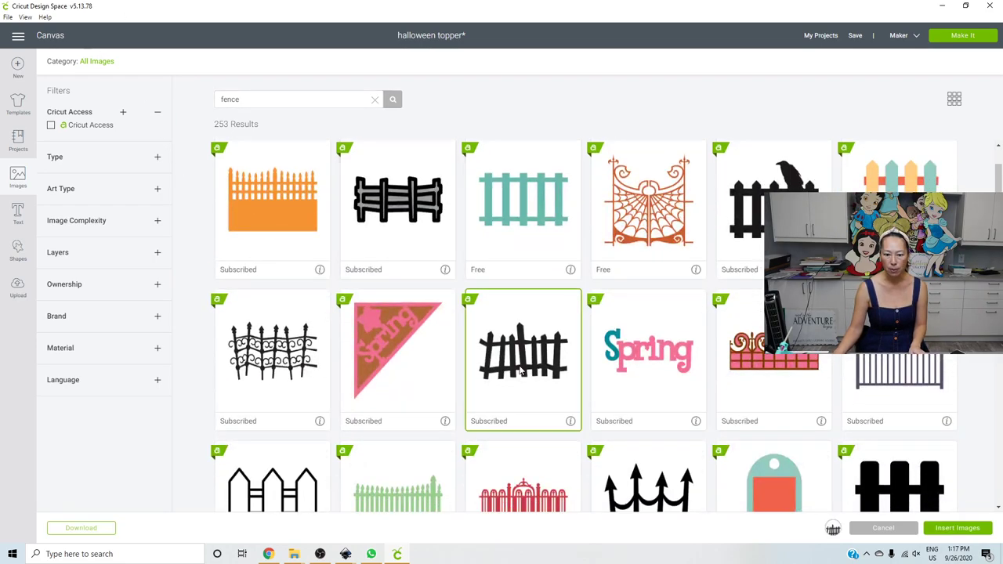
left_click(965, 533)
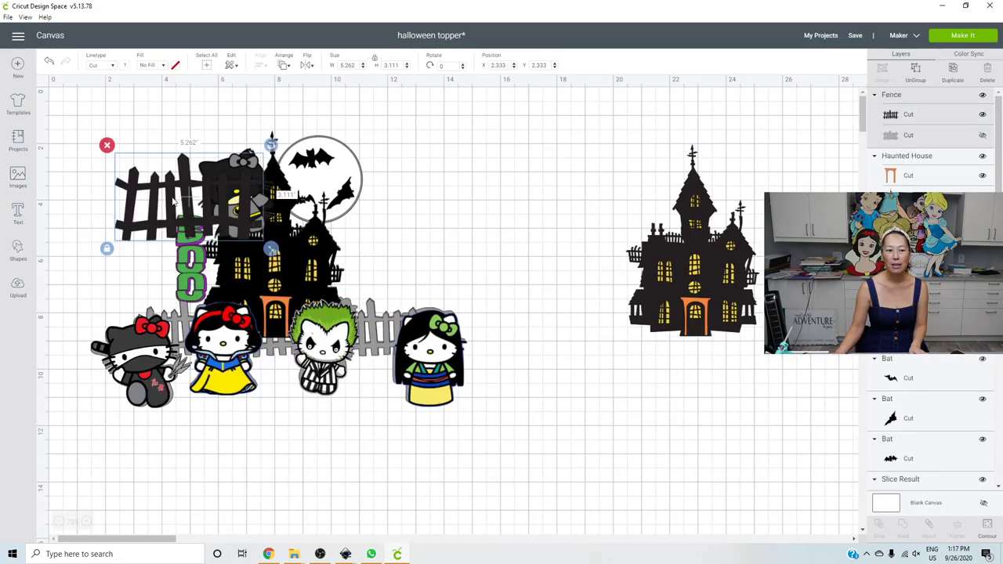
- Center the fence beneath the right-hand haunted house
left_click_drag(174, 202, 662, 396)
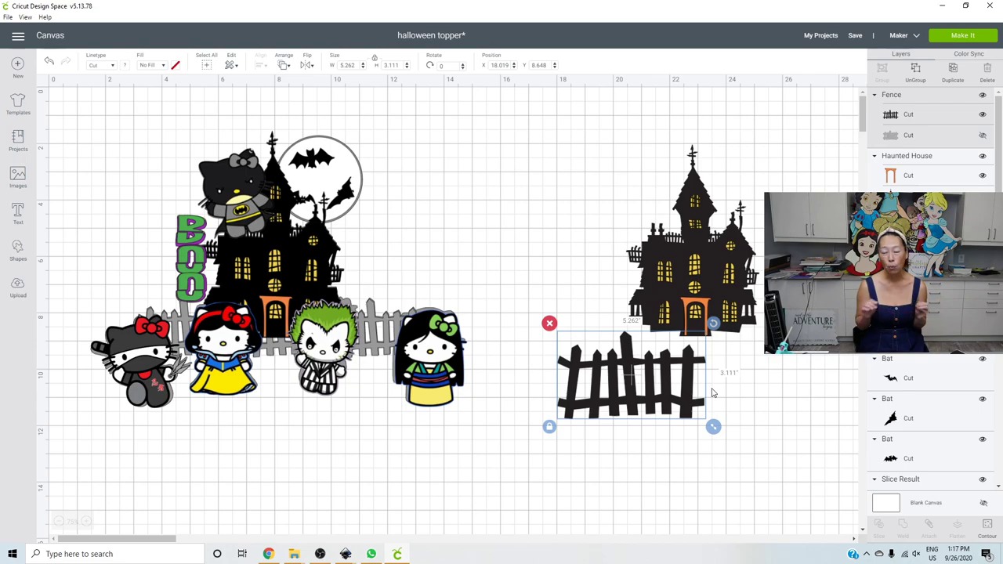
left_click_drag(654, 375, 708, 377)
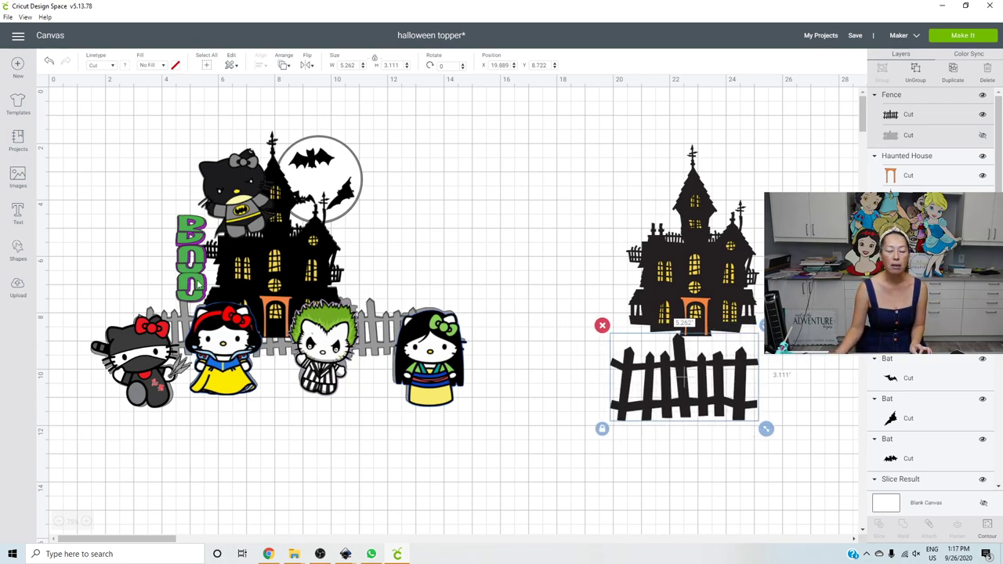
left_click(190, 243)
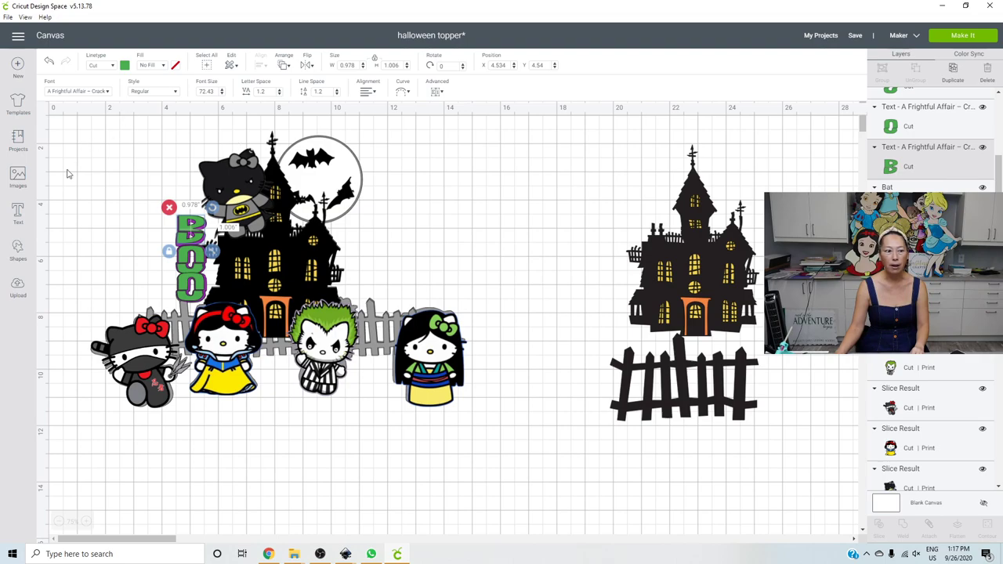
- Create a text box using the A Frightful Affair - Crack font
left_click(18, 213)
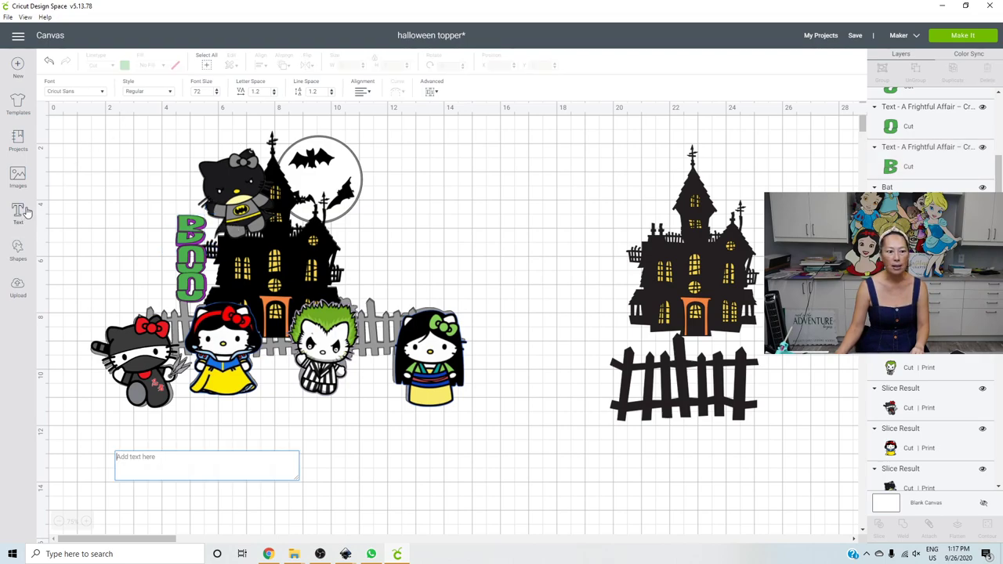
left_click(92, 93)
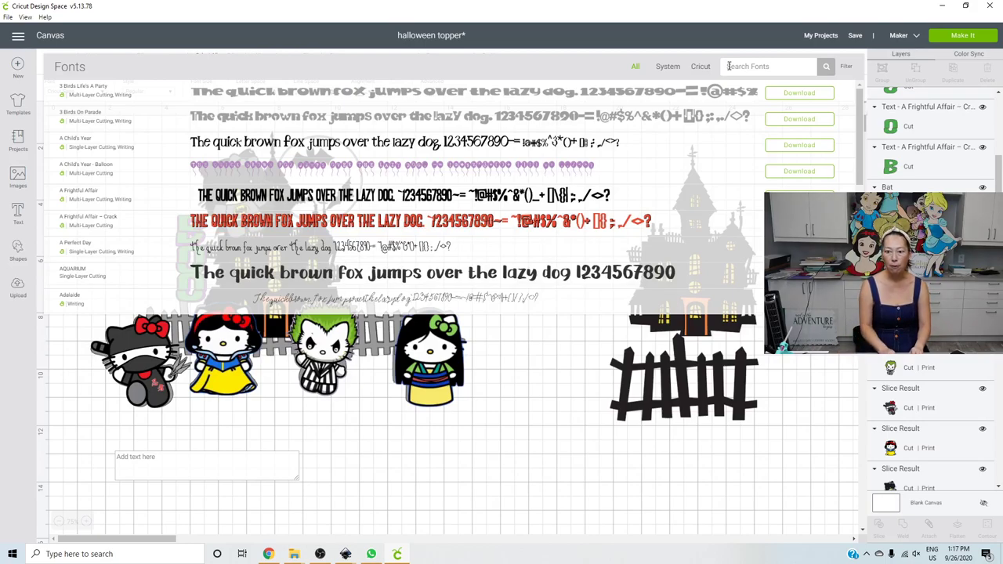
left_click(728, 66)
type("frightful")
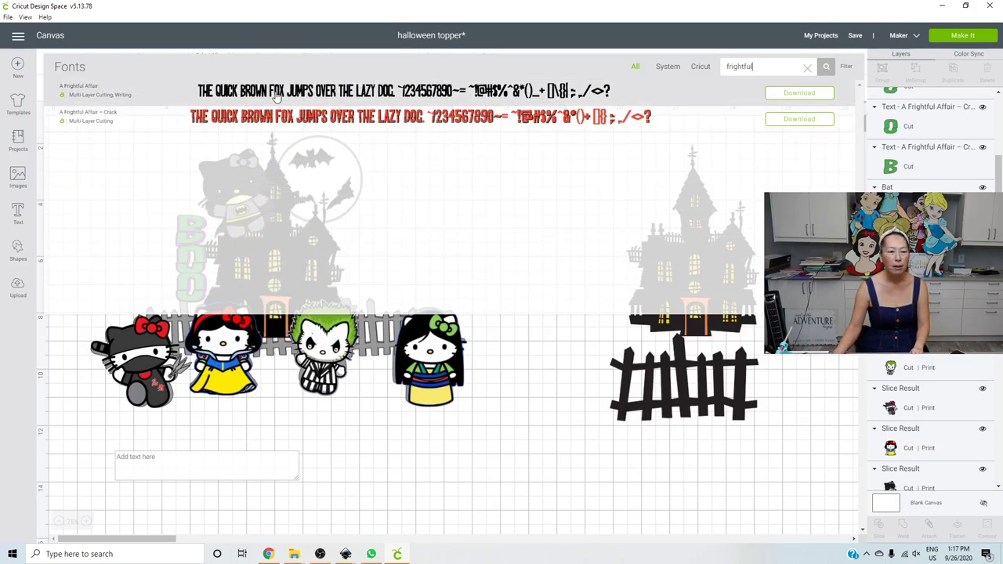
left_click(426, 124)
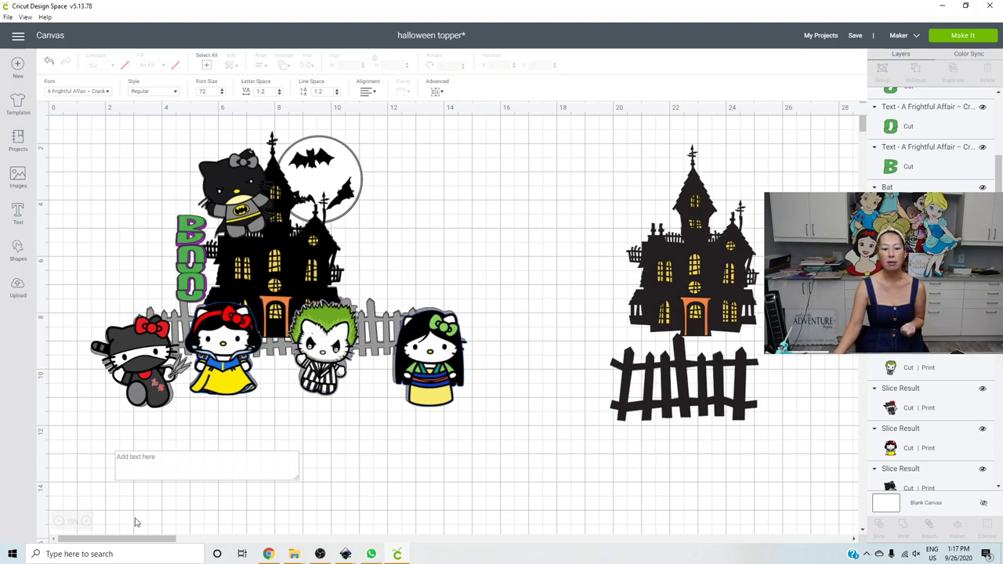
- Type BOO and move it beside the right-hand haunted house
left_click(163, 468)
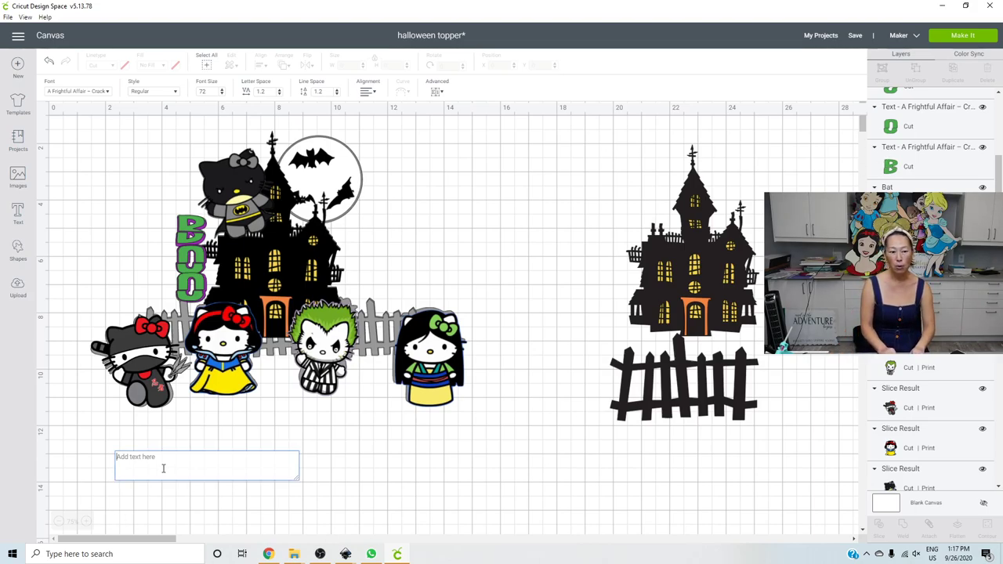
type("BOO")
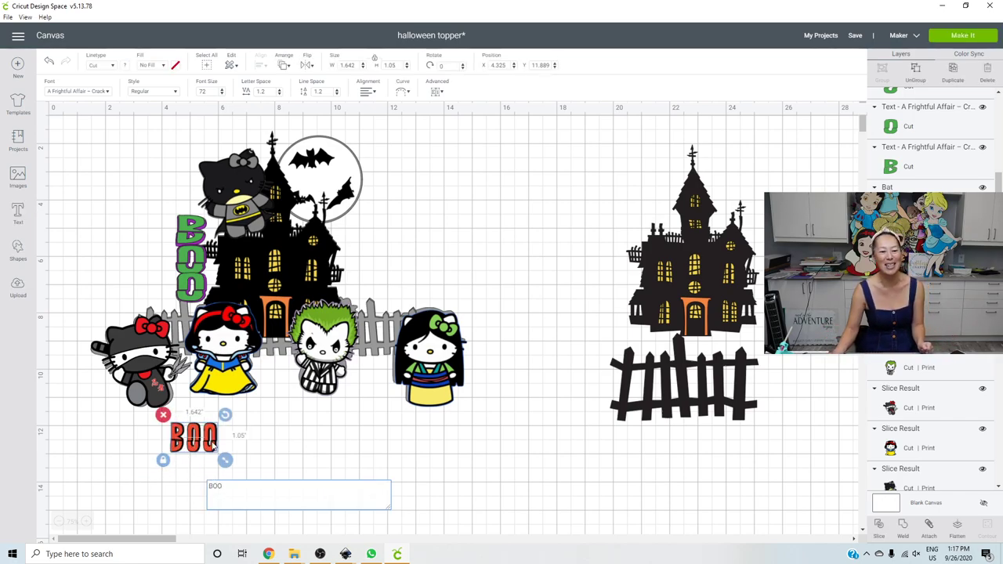
left_click_drag(213, 446, 618, 309)
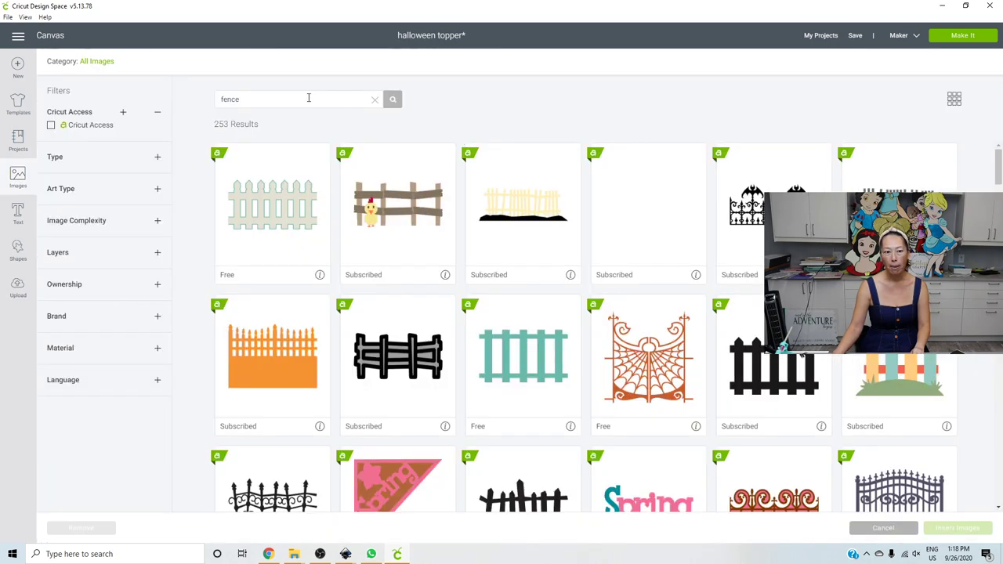
- Search images for 'bat' and insert three different bat silhouettes
double_click(301, 99)
type("bats")
key("Return")
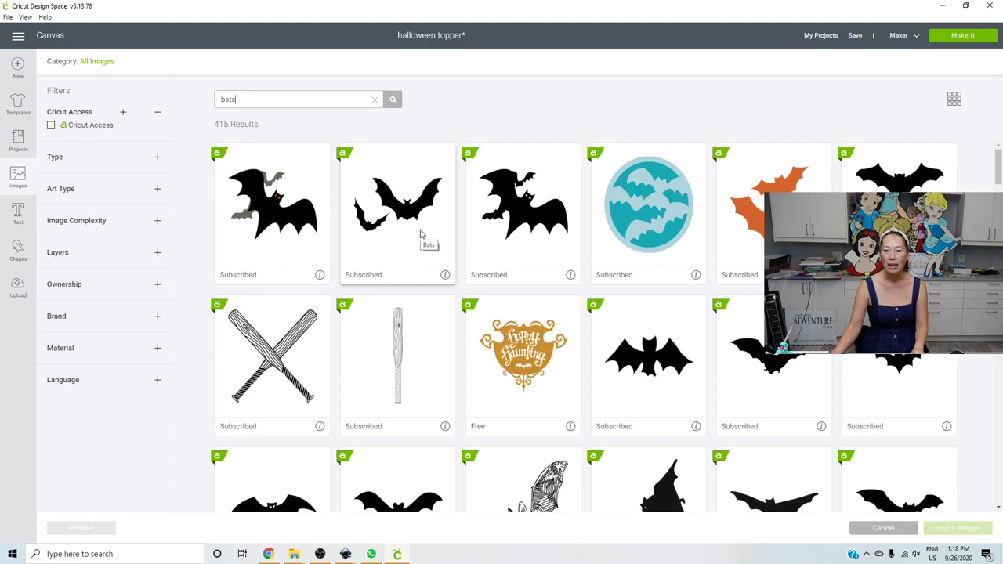
left_click(648, 380)
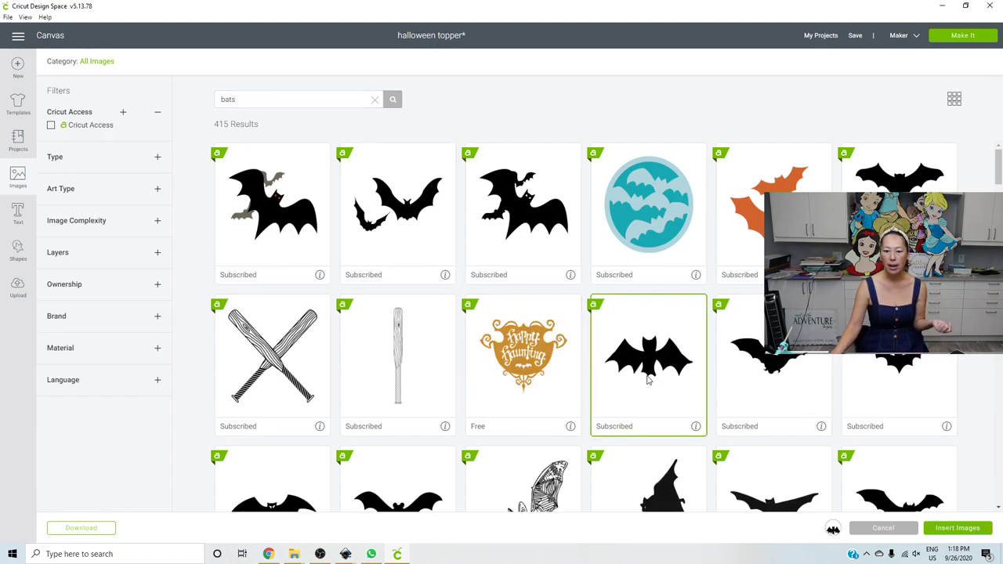
left_click(895, 378)
scroll(713, 389, "down", 3)
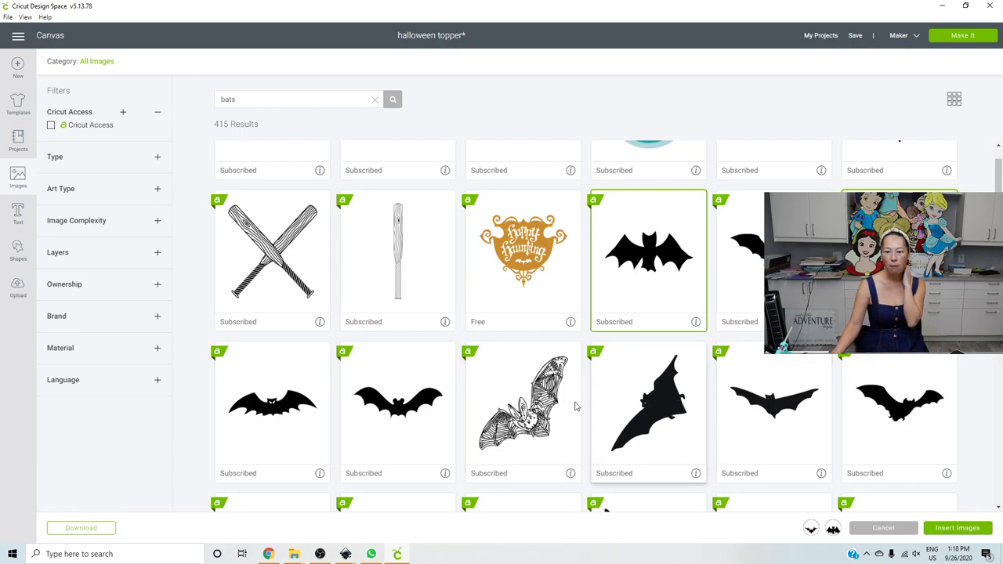
scroll(665, 417, "down", 1)
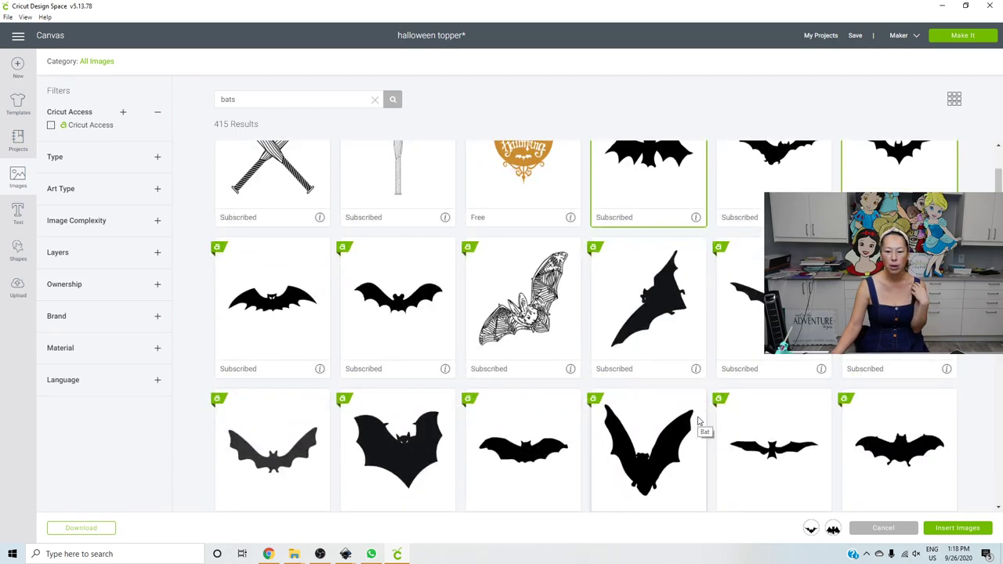
scroll(700, 423, "down", 1)
left_click(857, 405)
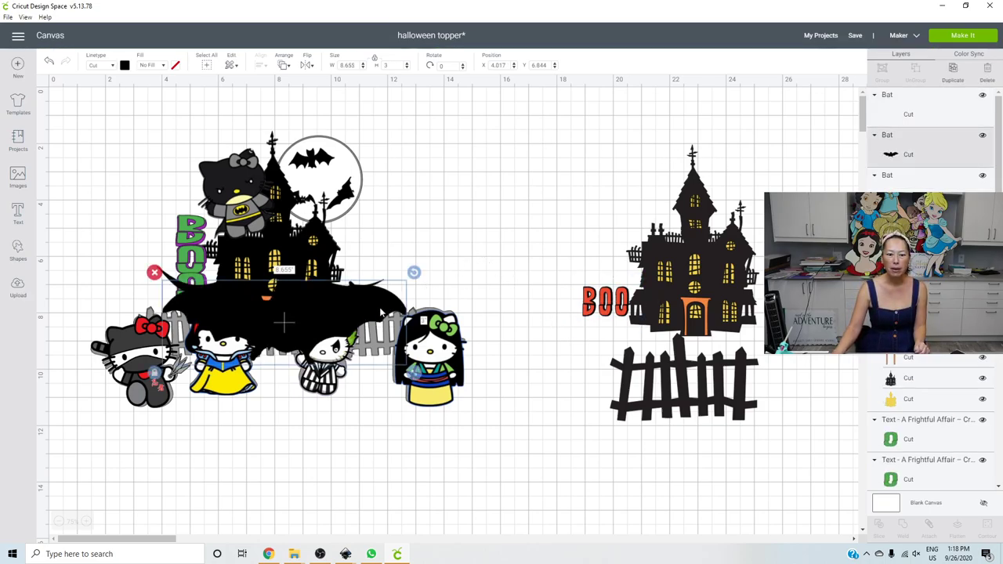
- Drag the three bats out of the character scene into one overlapping cluster between the houses
left_click_drag(328, 316, 625, 163)
left_click_drag(315, 314, 514, 234)
left_click_drag(276, 315, 571, 215)
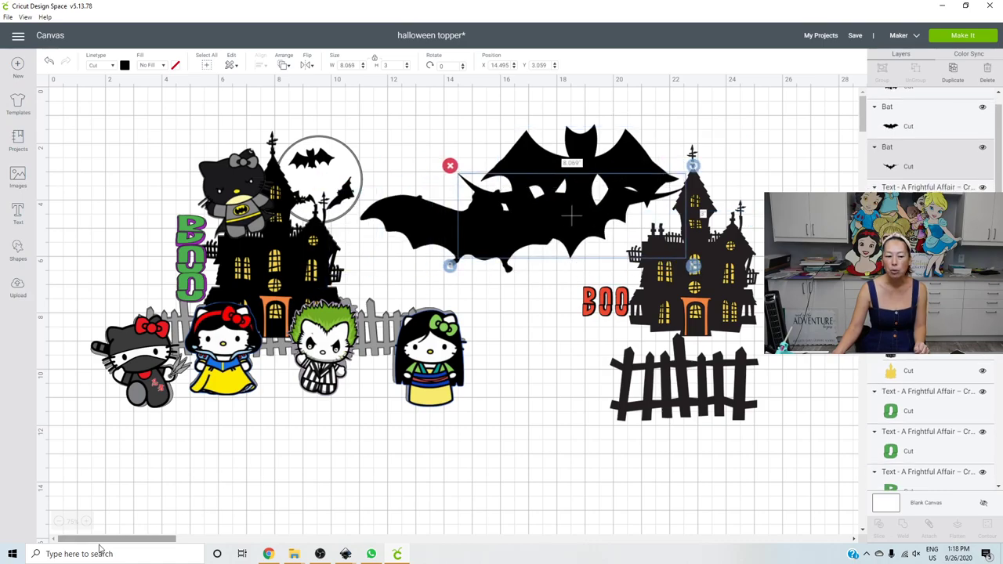
left_click(60, 522)
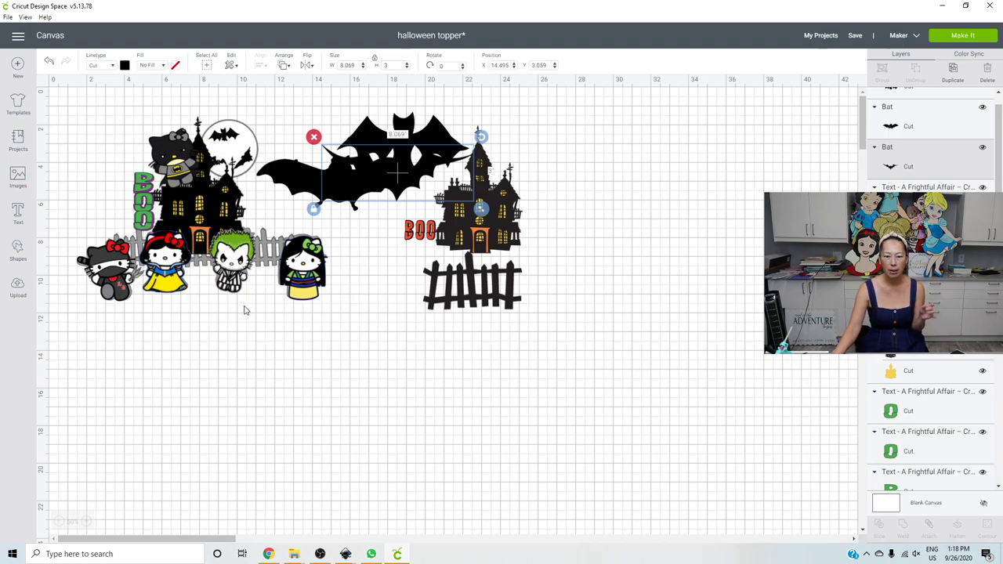
left_click(591, 229)
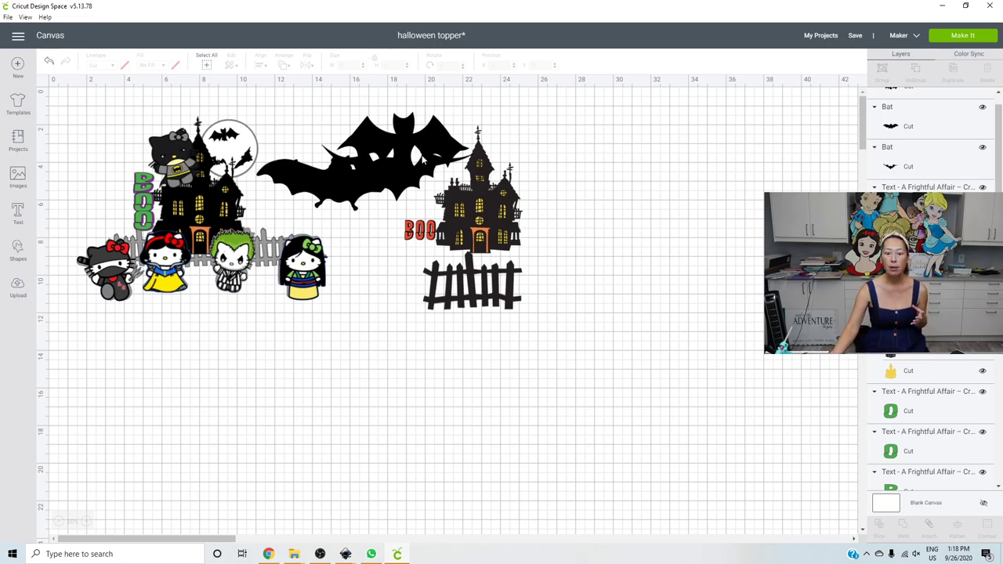
left_click(486, 177)
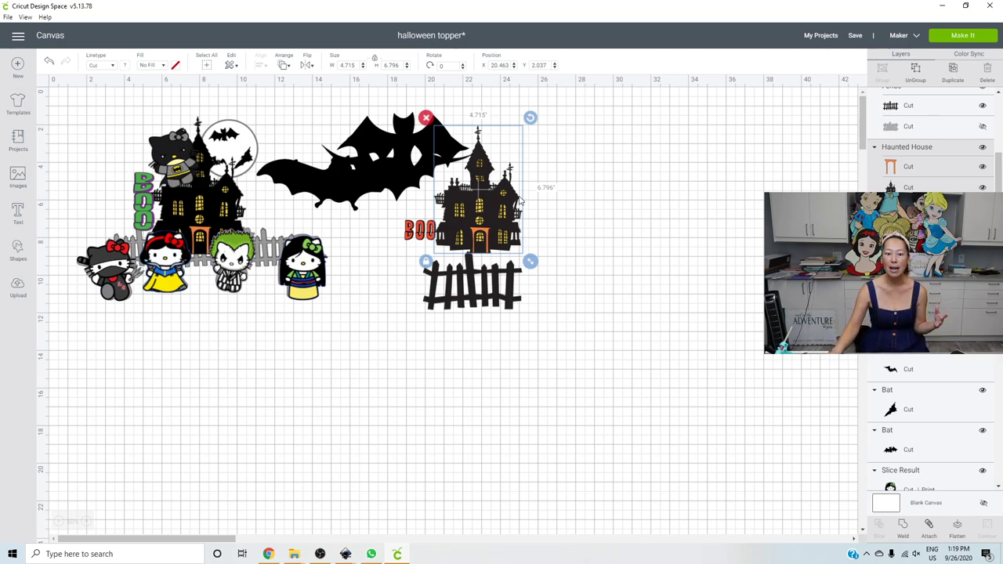
- Enlarge the right-hand house to 6.623 × 9.546 in and set the fence over its lower front
left_click_drag(510, 203, 607, 194)
left_click_drag(628, 253, 724, 309)
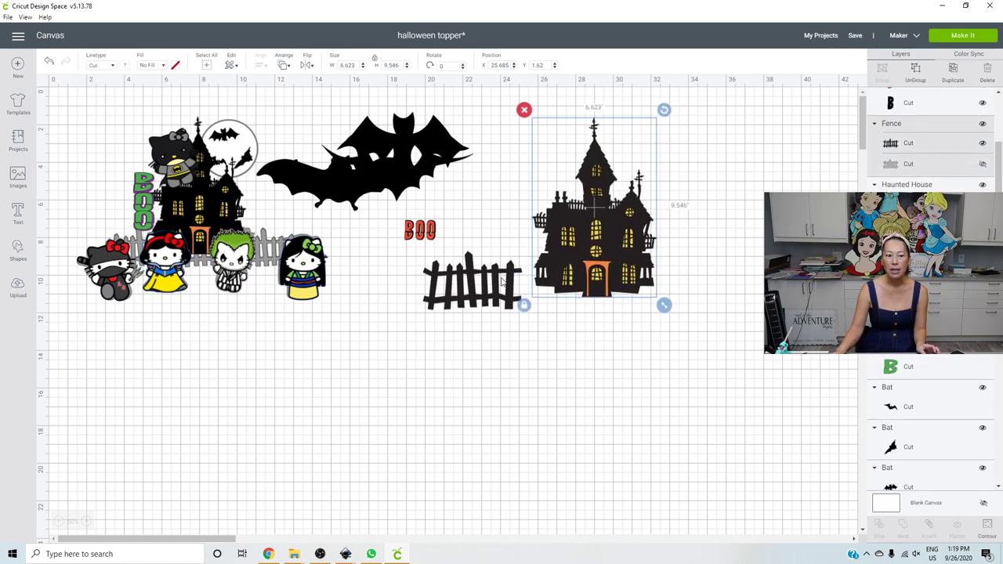
left_click(513, 292)
left_click_drag(512, 292, 571, 293)
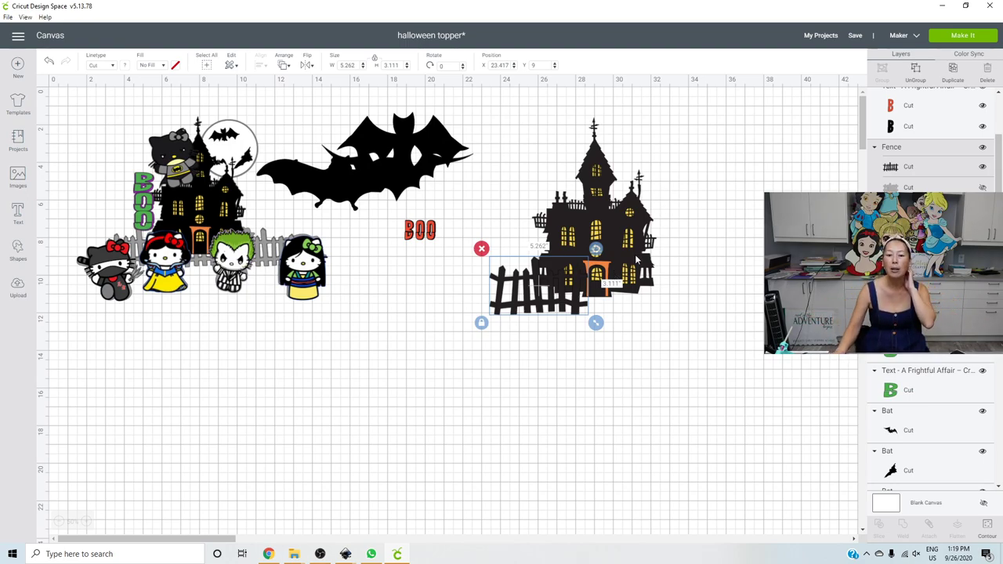
- Make two copies of the fence and move them off to the right
left_click_drag(578, 290, 582, 301)
left_click(954, 74)
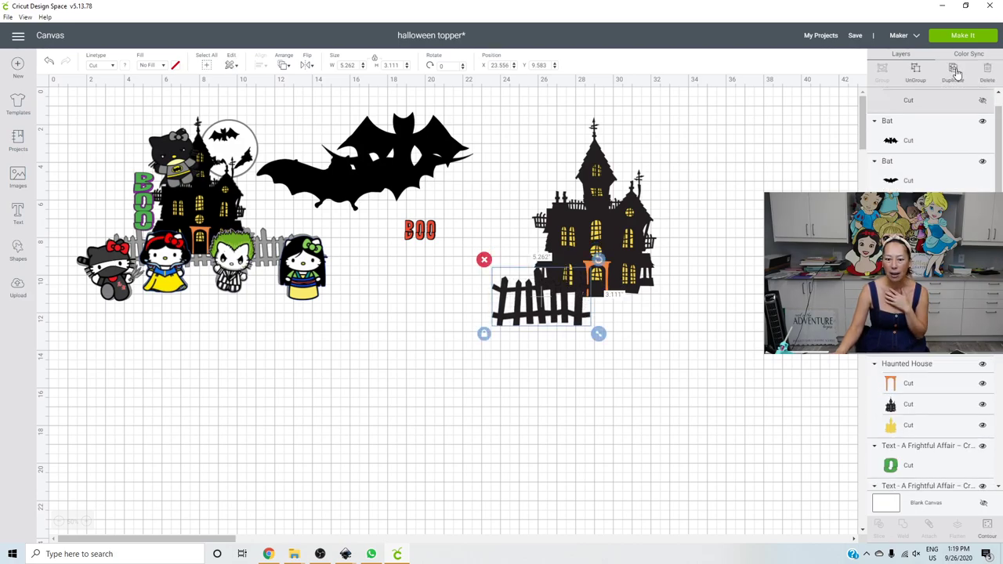
left_click(623, 295)
left_click(593, 320)
key("Right")
key("Right")
key("Right")
key("Right")
key("Right")
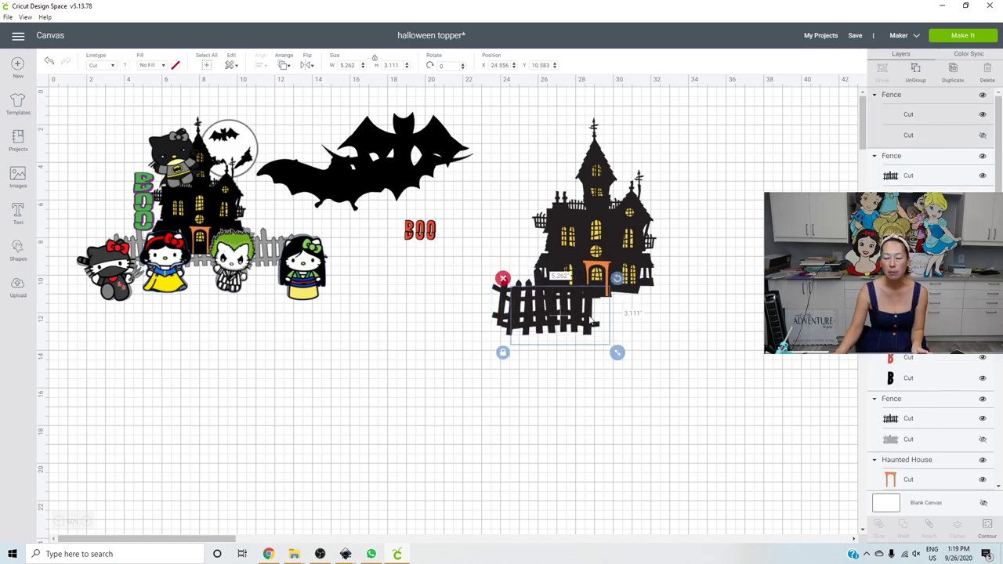
left_click_drag(580, 321, 772, 305)
key("ctrl+d")
left_click_drag(616, 308, 699, 308)
- Line the fence pieces up end to end and weld them into one 15.512-in fence
left_click_drag(549, 321, 505, 376)
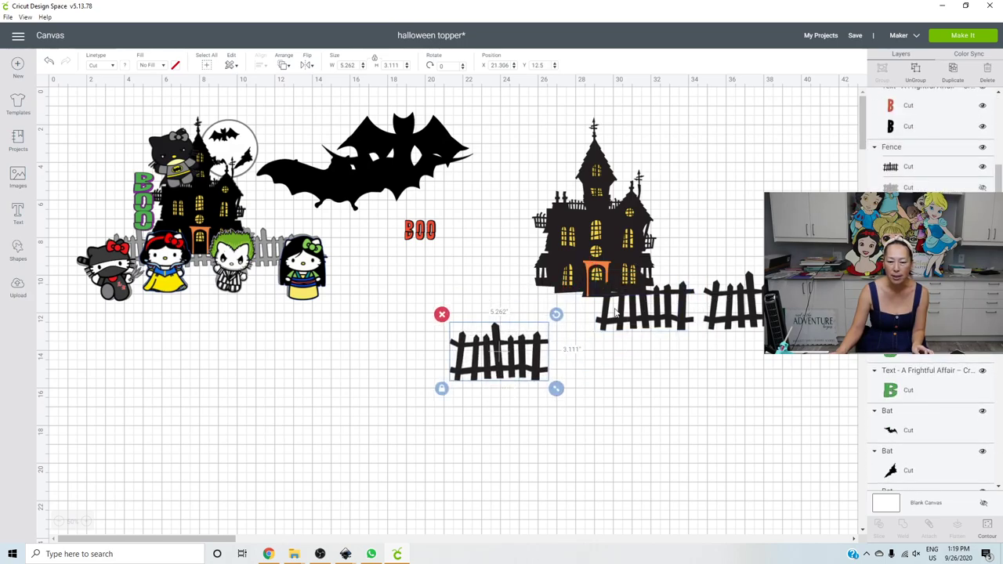
left_click(615, 317)
left_click_drag(616, 319, 561, 376)
left_click(750, 304)
left_click_drag(743, 325, 688, 359)
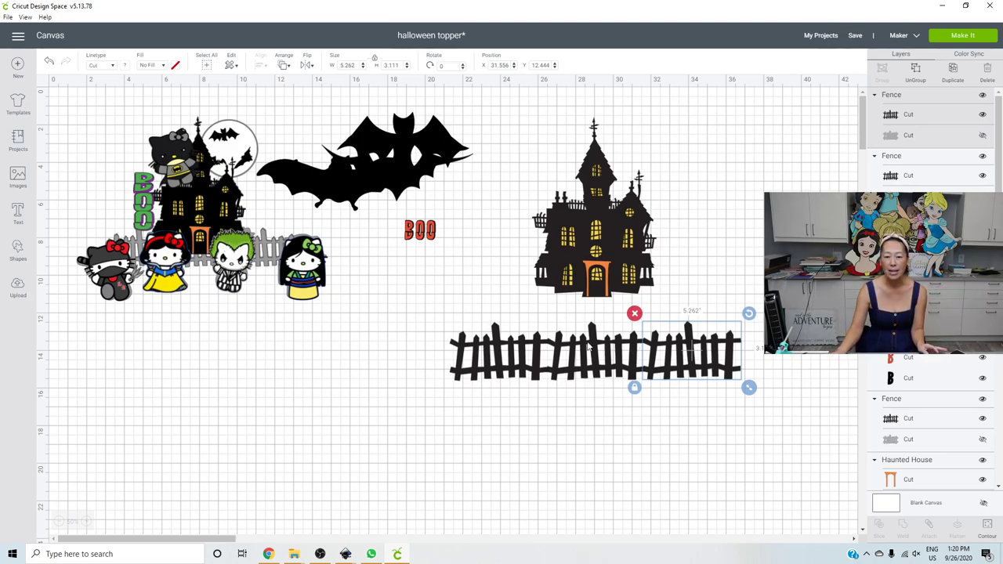
left_click_drag(411, 343, 746, 430)
left_click(903, 526)
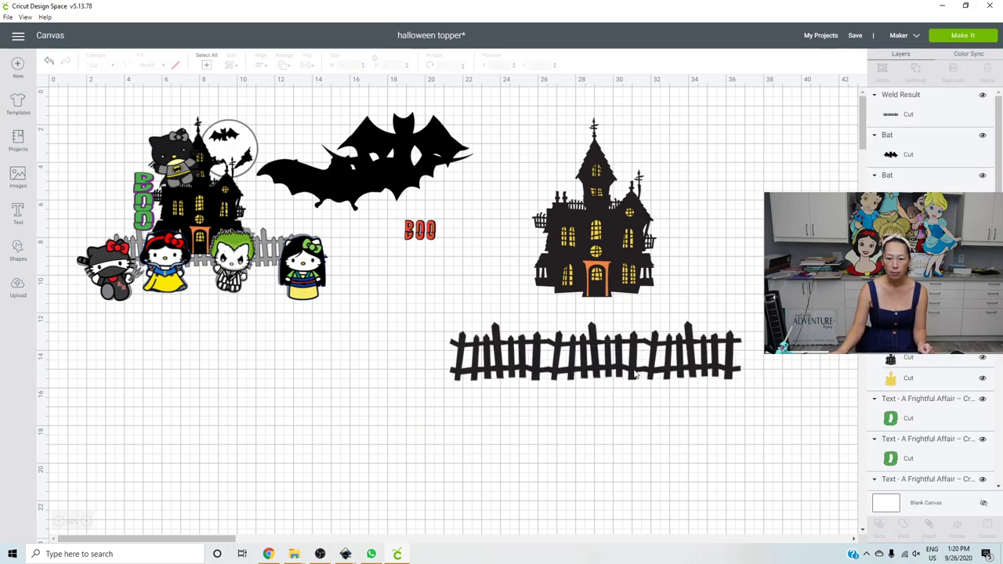
- Set the welded fence along the house base, resized to 13.345 by 2.724 in
left_click_drag(653, 329, 655, 291)
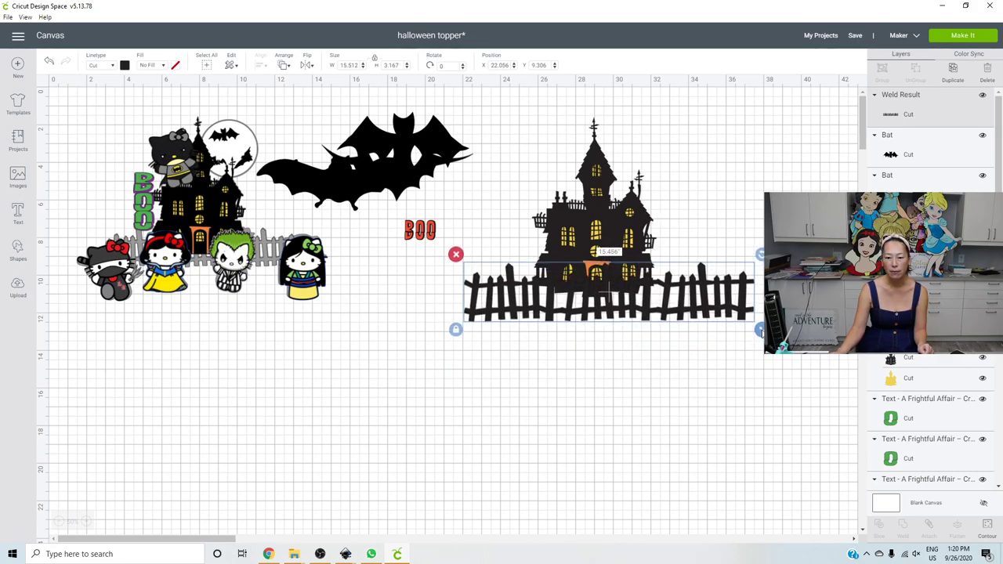
left_click_drag(760, 329, 691, 311)
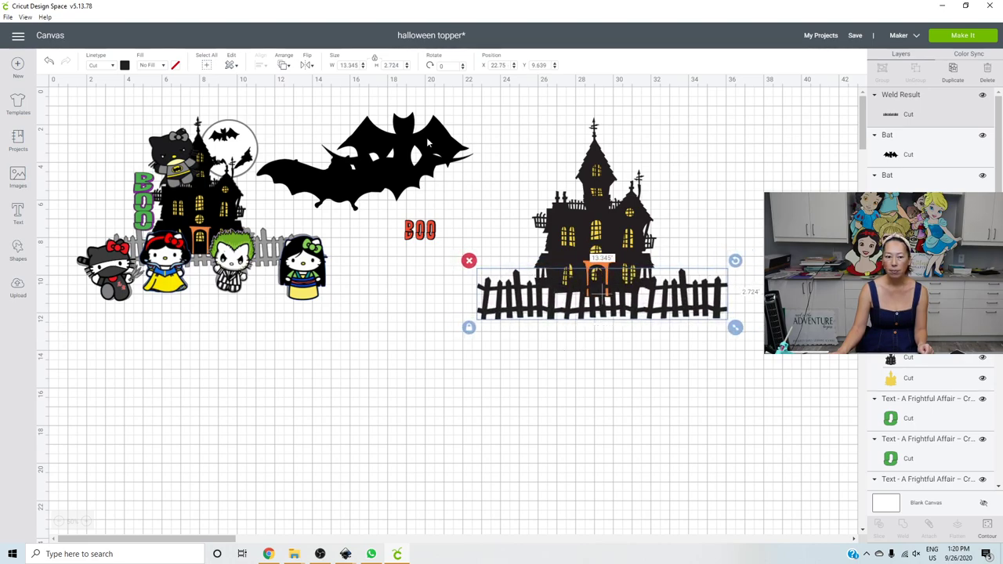
left_click(644, 444)
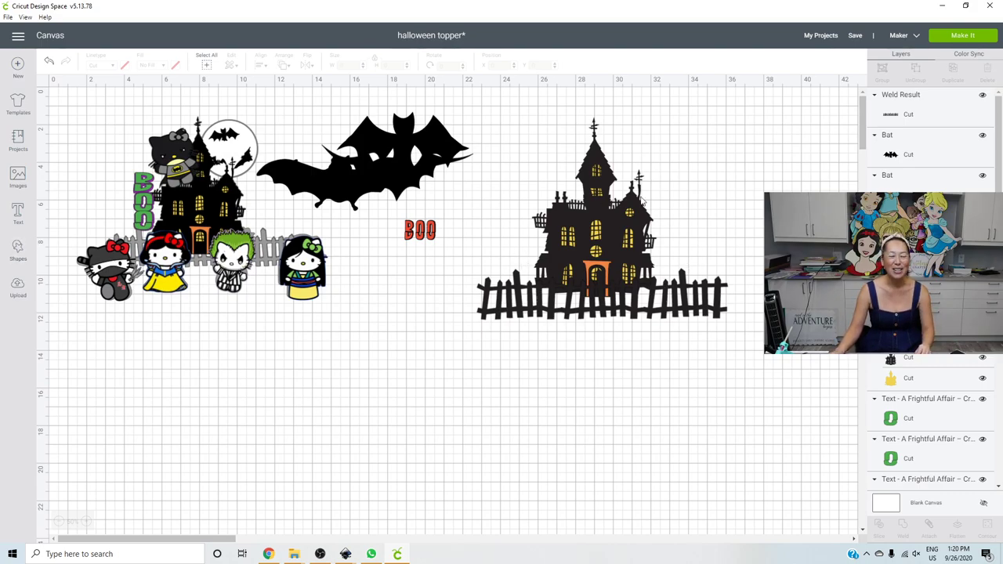
- Add a circle by the house tower, enlarge it to about 4.5 in, and duplicate it
left_click(15, 260)
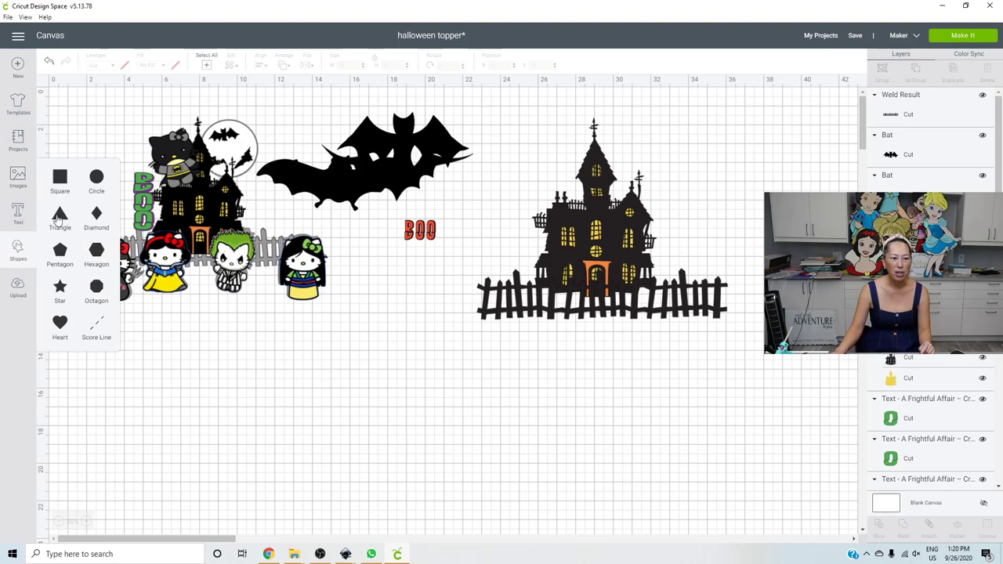
left_click(97, 178)
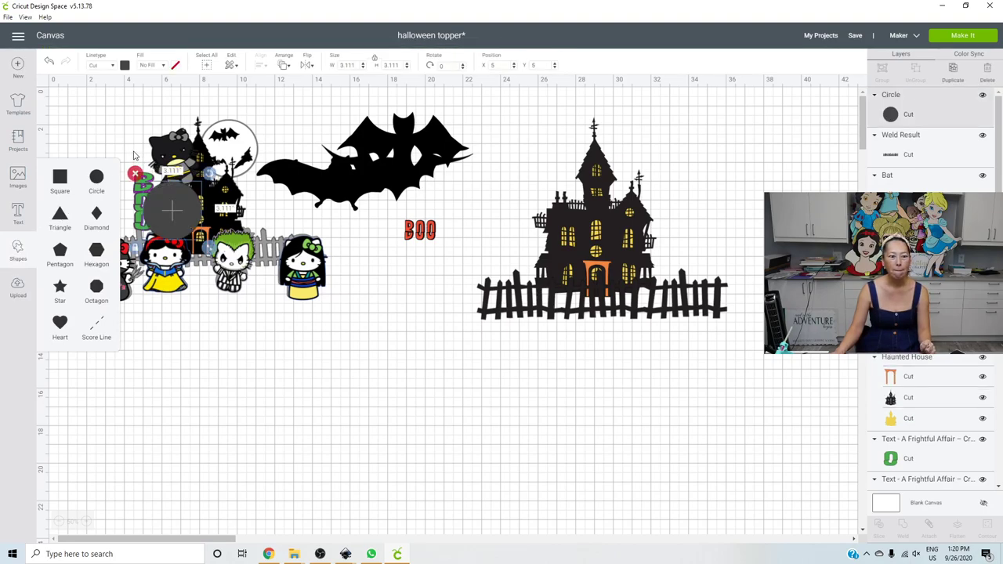
left_click_drag(163, 213, 630, 165)
left_click_drag(683, 197, 713, 231)
left_click_drag(686, 198, 666, 179)
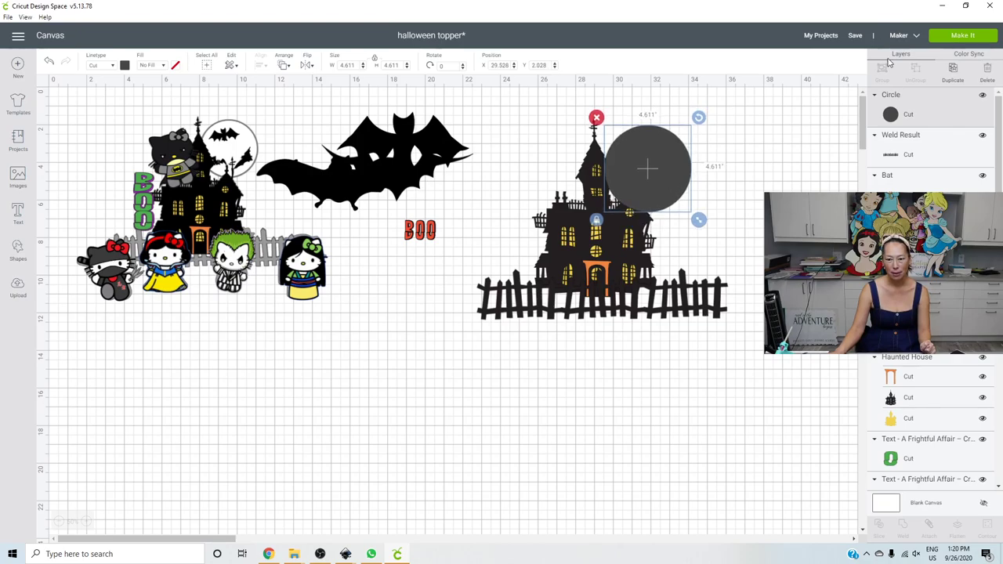
left_click(963, 72)
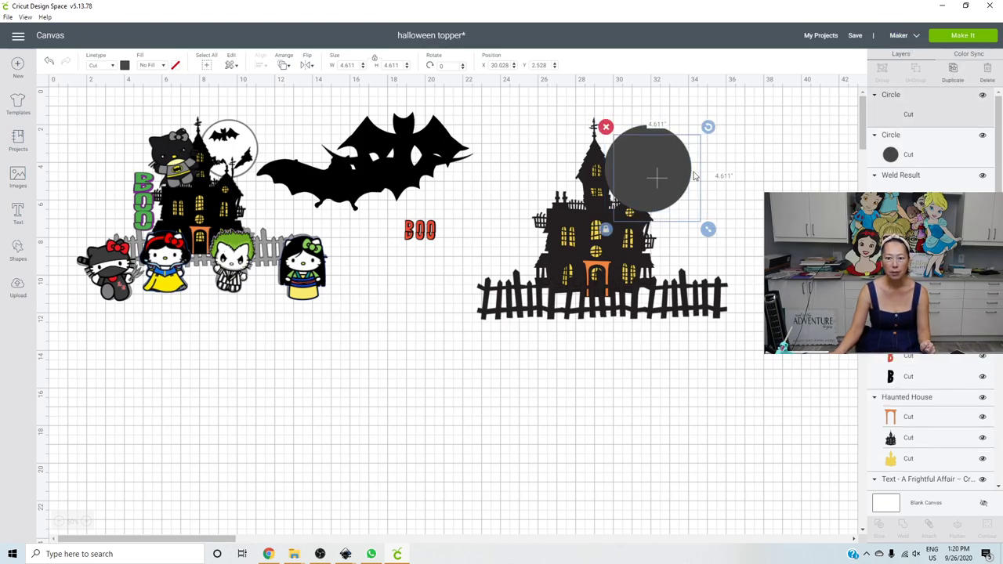
left_click_drag(669, 175, 759, 201)
- Resize one circle to 4.4 in and color it white
left_click(667, 151)
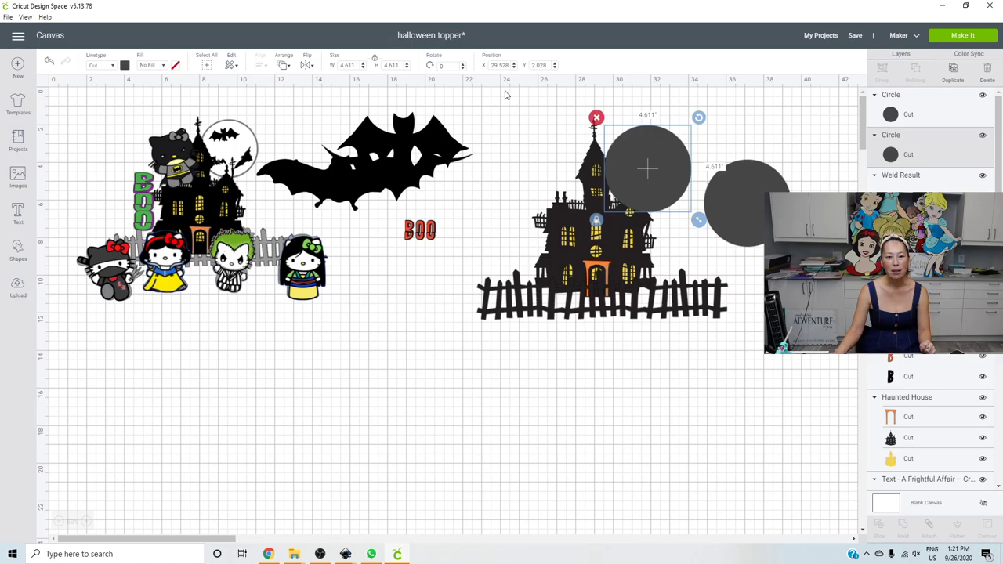
left_click_drag(353, 64, 334, 64)
type("4.4")
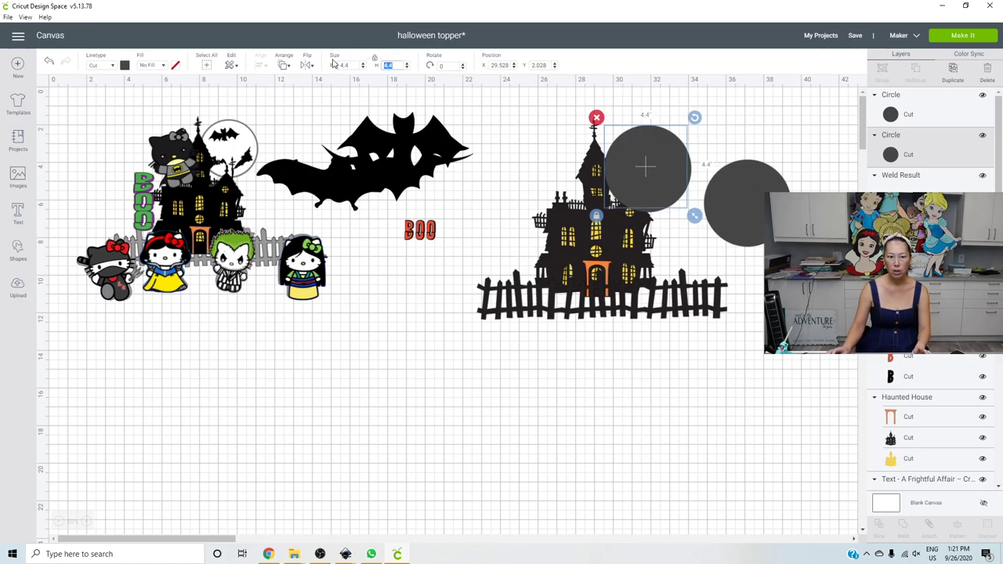
key("Tab")
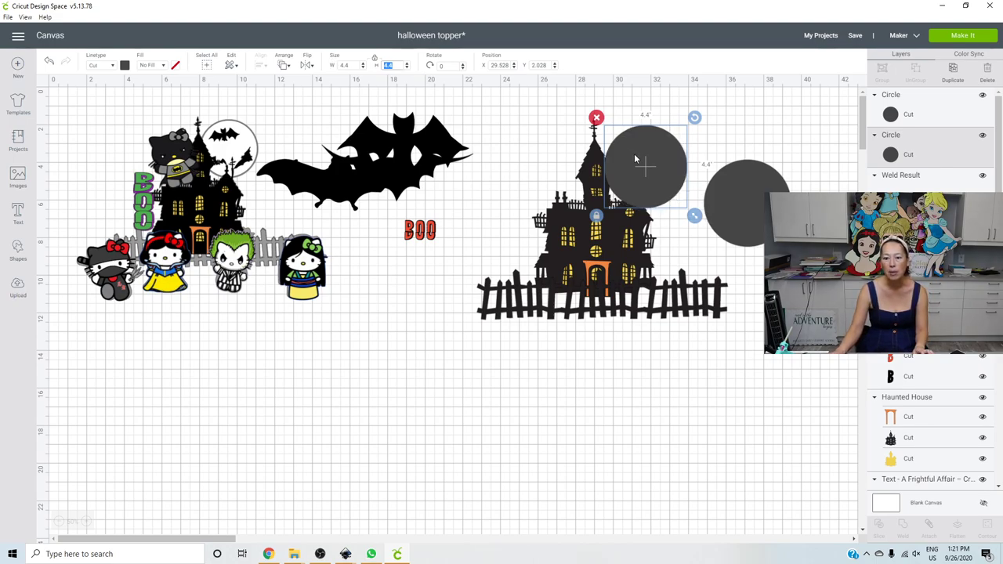
left_click_drag(666, 173, 742, 310)
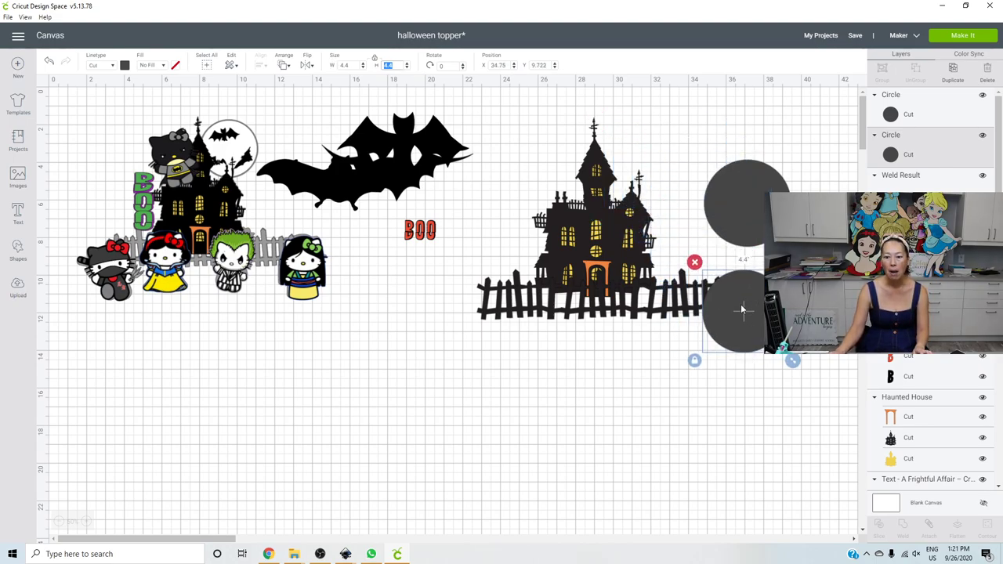
left_click(124, 65)
left_click(162, 103)
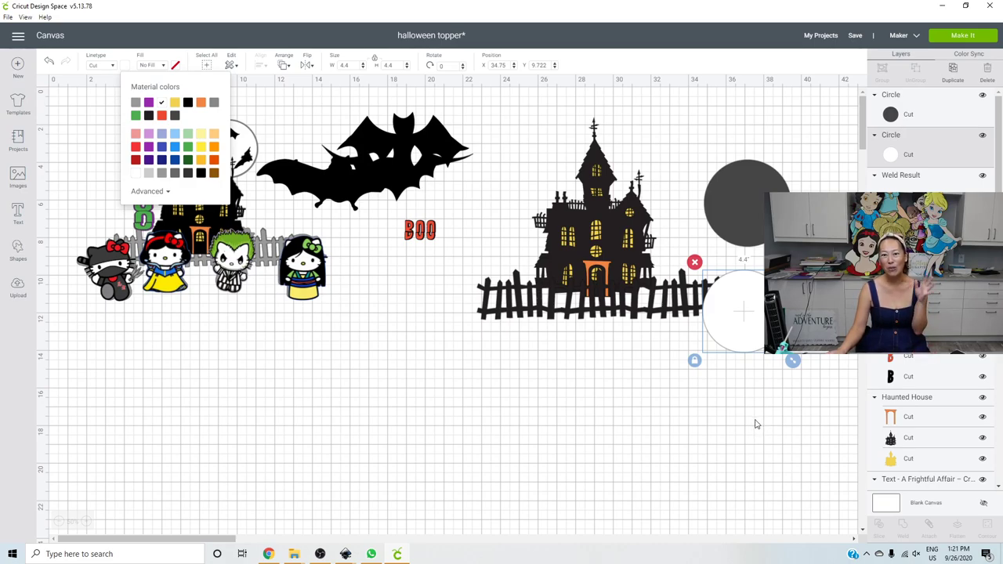
- Move the grey circle onto the house, bring the white circle to front, and center it
left_click(746, 185)
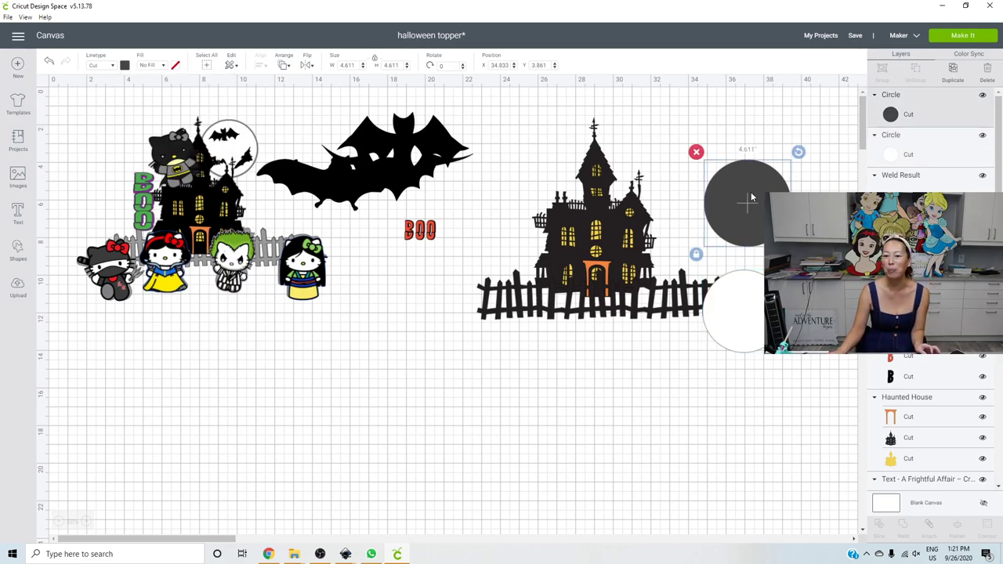
left_click_drag(729, 192, 656, 166)
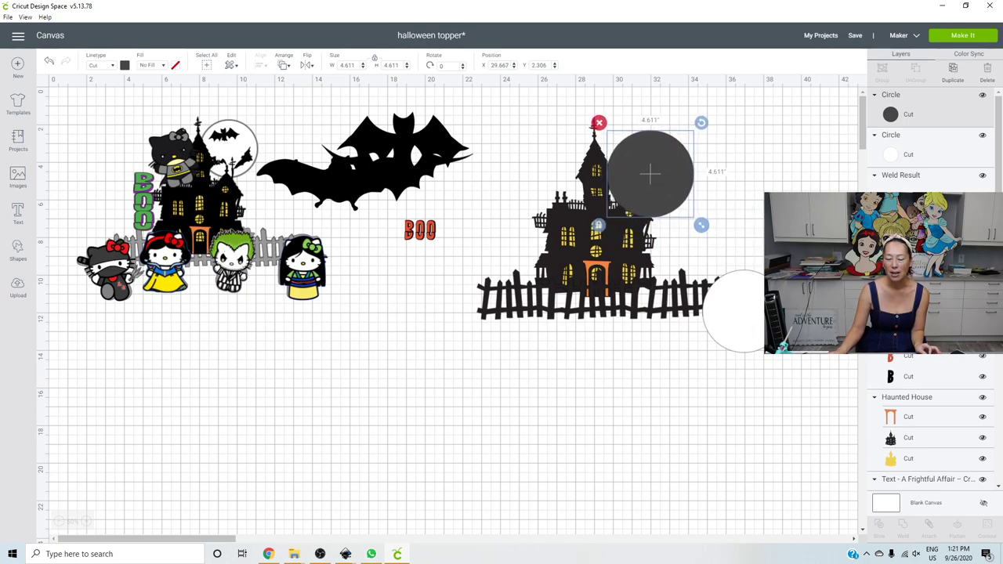
left_click_drag(754, 309, 727, 207)
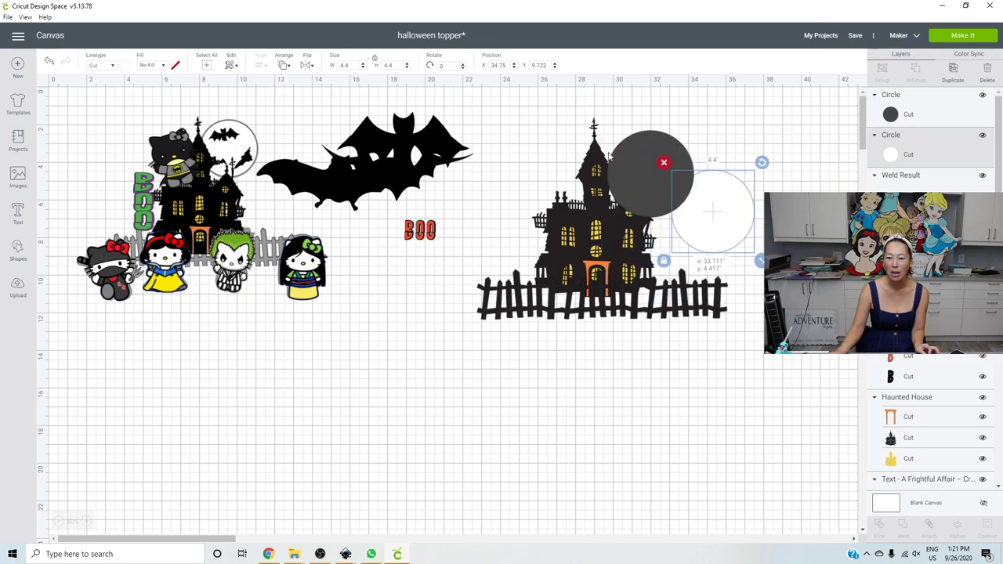
left_click(285, 67)
left_click(298, 130)
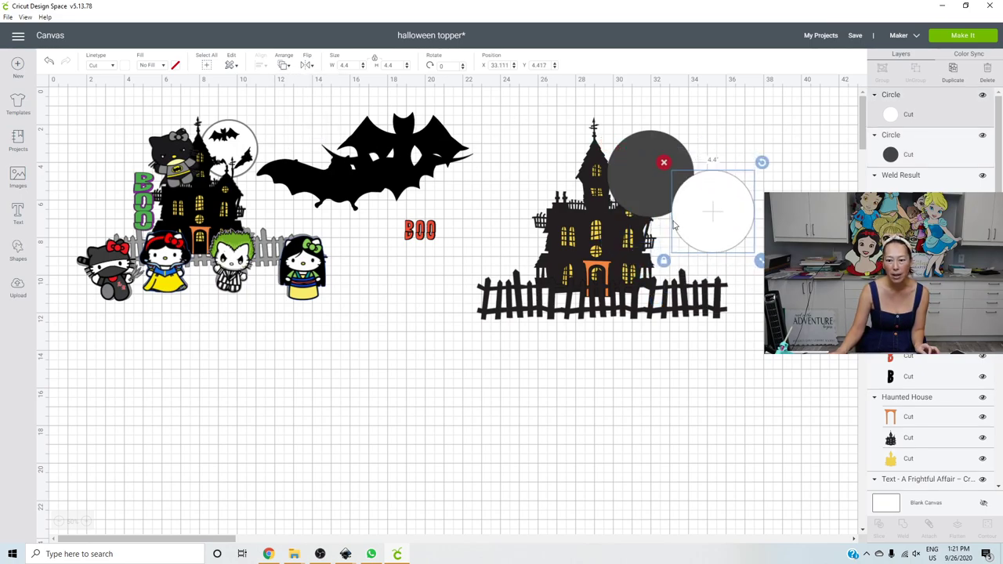
left_click_drag(697, 226, 640, 185)
- Nudge the small bat right and bring both the big and small bats to the front
left_click(590, 441)
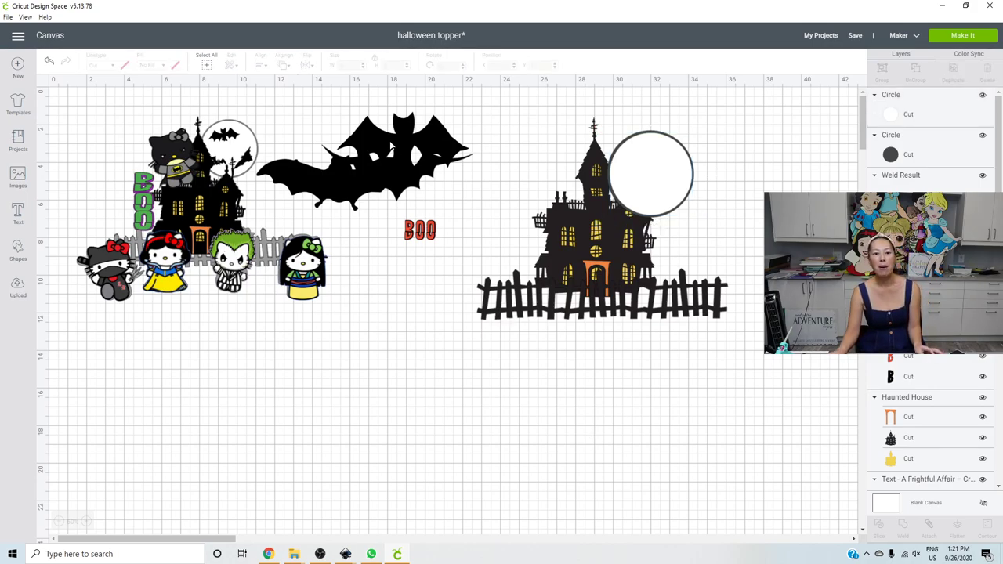
left_click(390, 145)
left_click_drag(467, 171, 740, 159)
left_click_drag(318, 116, 417, 166)
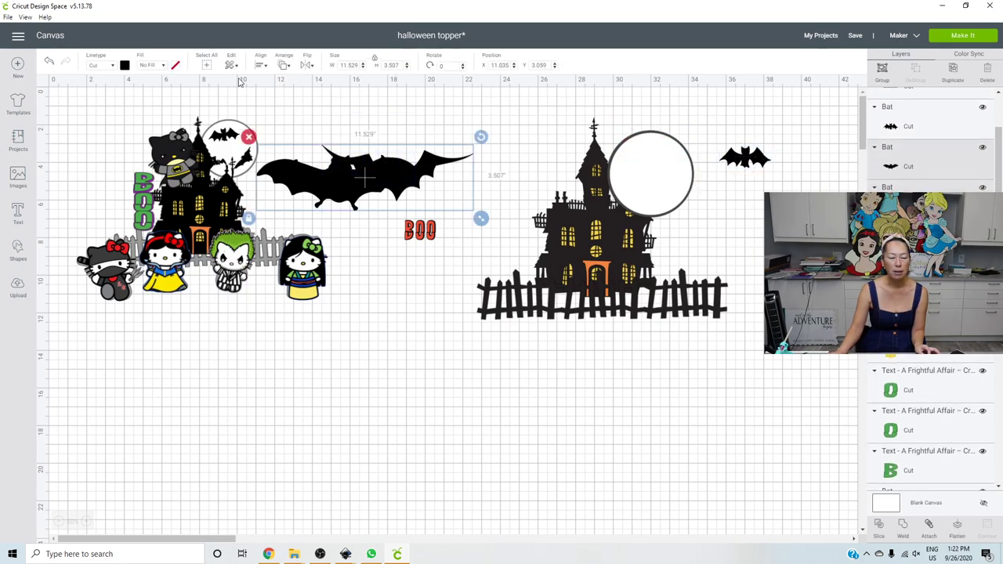
left_click(283, 66)
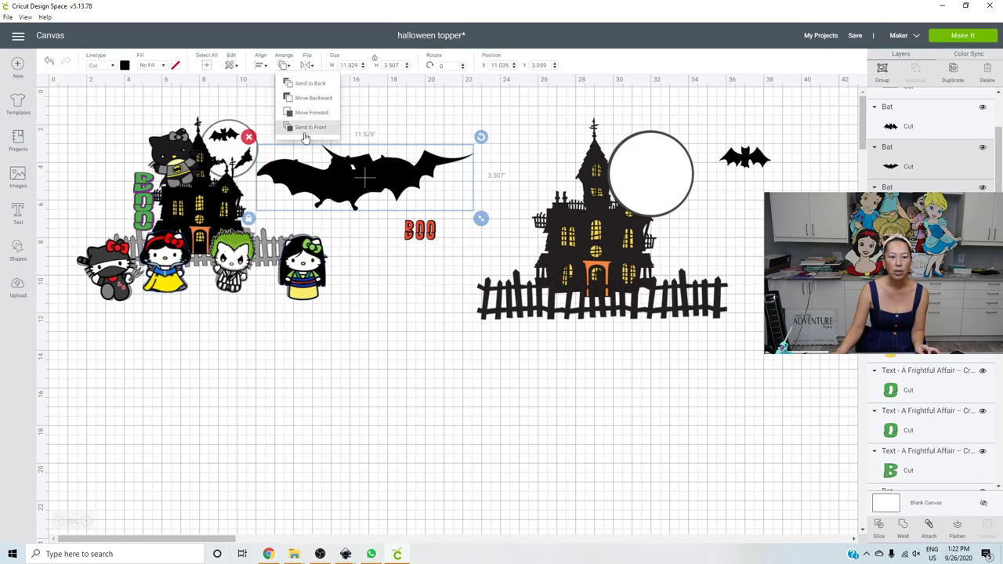
left_click(343, 132)
left_click(745, 157)
left_click(283, 67)
left_click(289, 127)
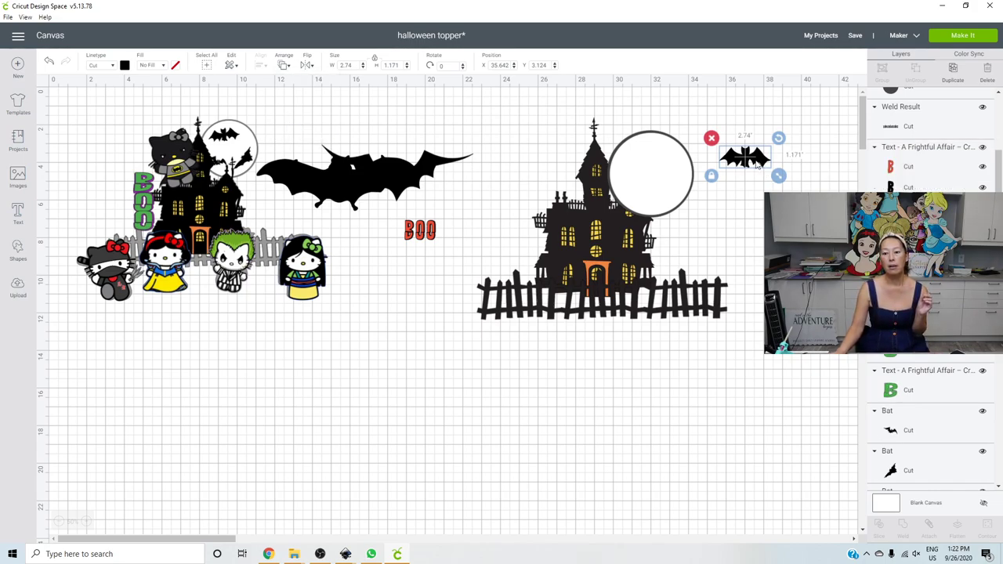
- Move three bats into the moon, shrinking and tilting them to fit inside
left_click_drag(754, 162, 664, 158)
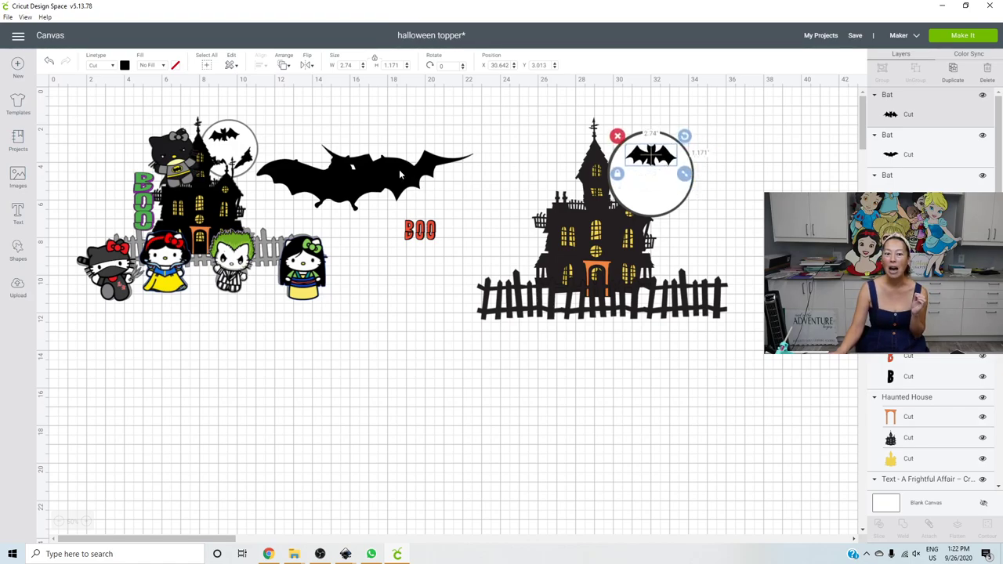
left_click_drag(402, 169, 705, 207)
left_click_drag(794, 243, 686, 208)
mouse_move(680, 171)
left_mouse_down()
mouse_move(680, 195)
mouse_move(664, 165)
left_mouse_up()
left_click_drag(400, 170, 711, 207)
left_click_drag(796, 244, 688, 194)
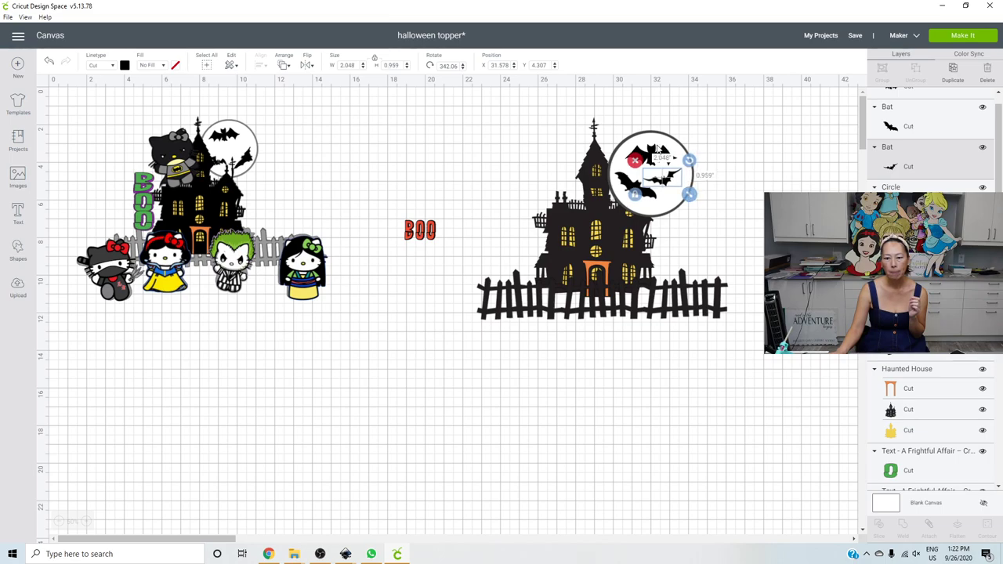
- Fine-tune the positions of the upper, tilted and small bats within the moon
left_click(658, 151)
left_click_drag(653, 154, 652, 137)
left_click(689, 217)
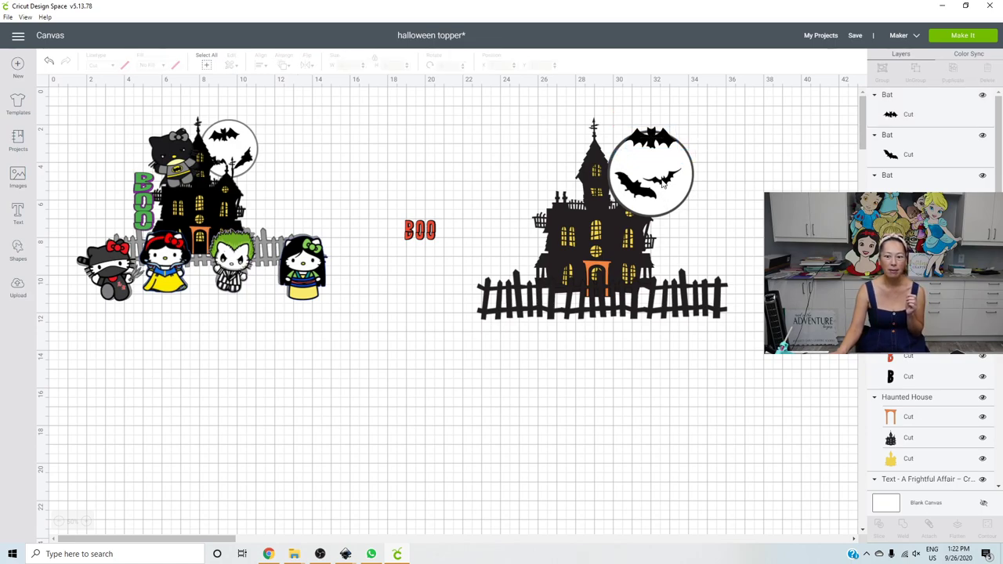
left_click(657, 180)
left_click_drag(656, 180, 641, 168)
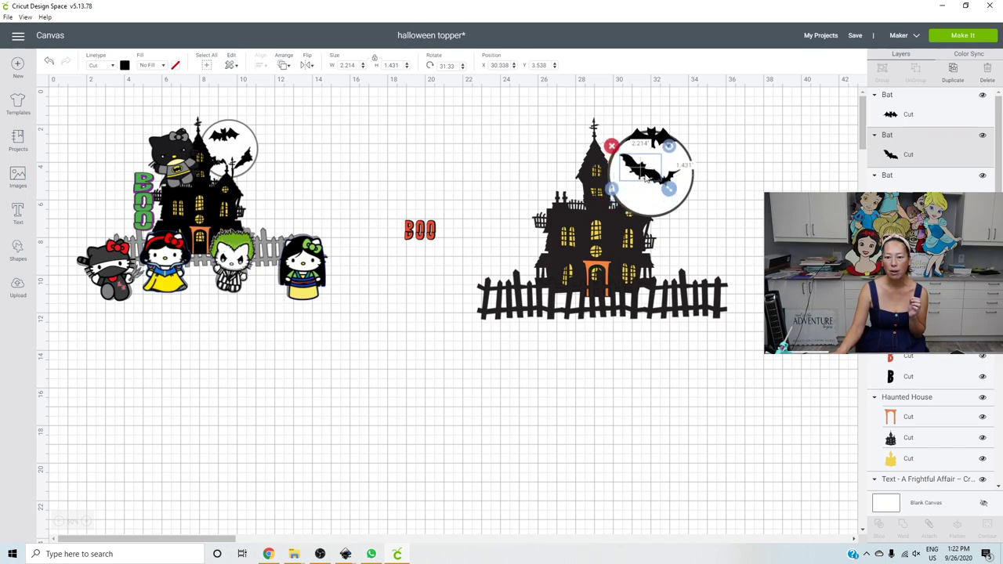
left_click(671, 177)
mouse_move(671, 177)
left_mouse_down()
mouse_move(691, 178)
mouse_move(654, 175)
left_mouse_up()
left_click(638, 179)
left_click(666, 381)
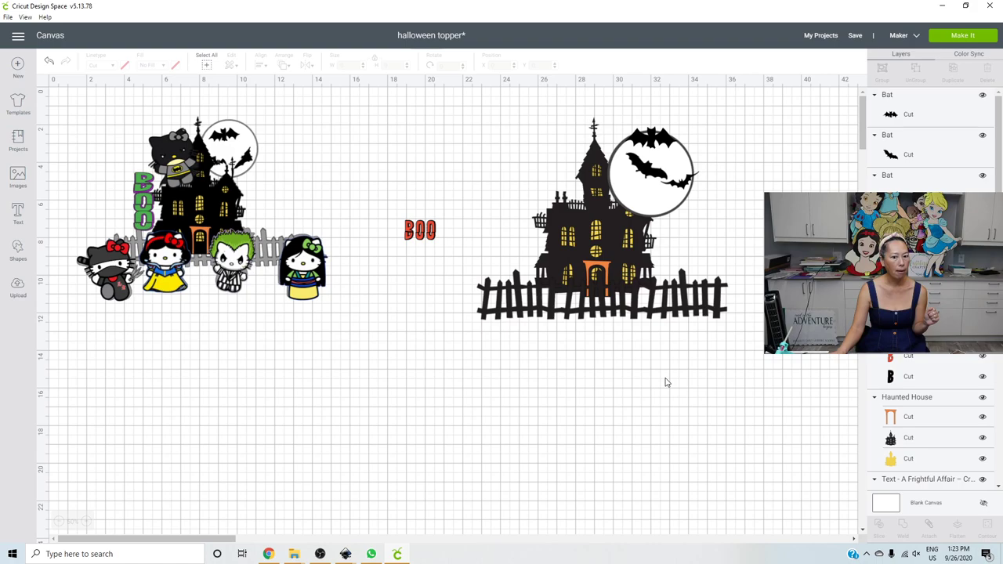
- Ungroup the red BOO text into separate letter layers and marquee-select all its letters
left_click(425, 242)
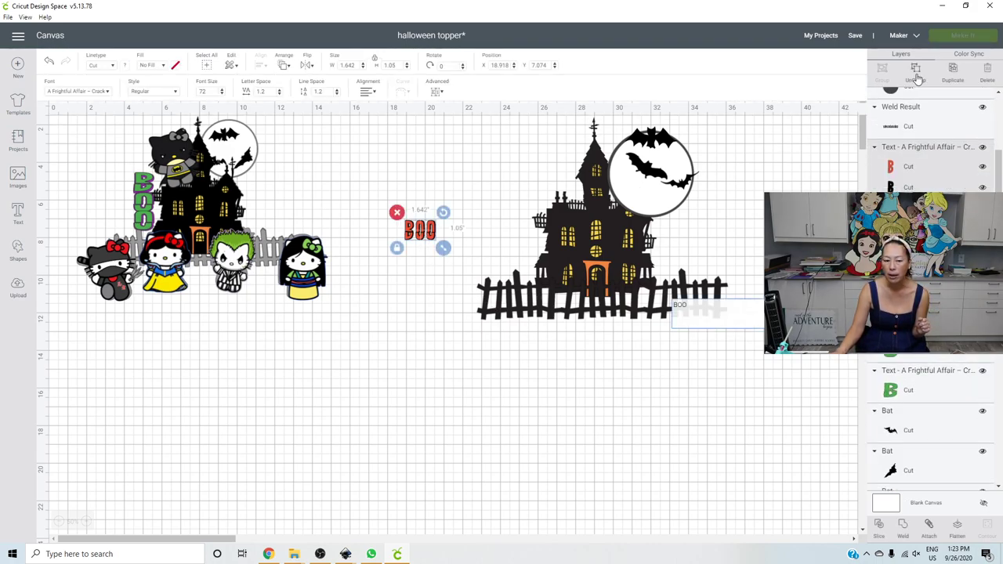
key("Delete")
key("ctrl+z")
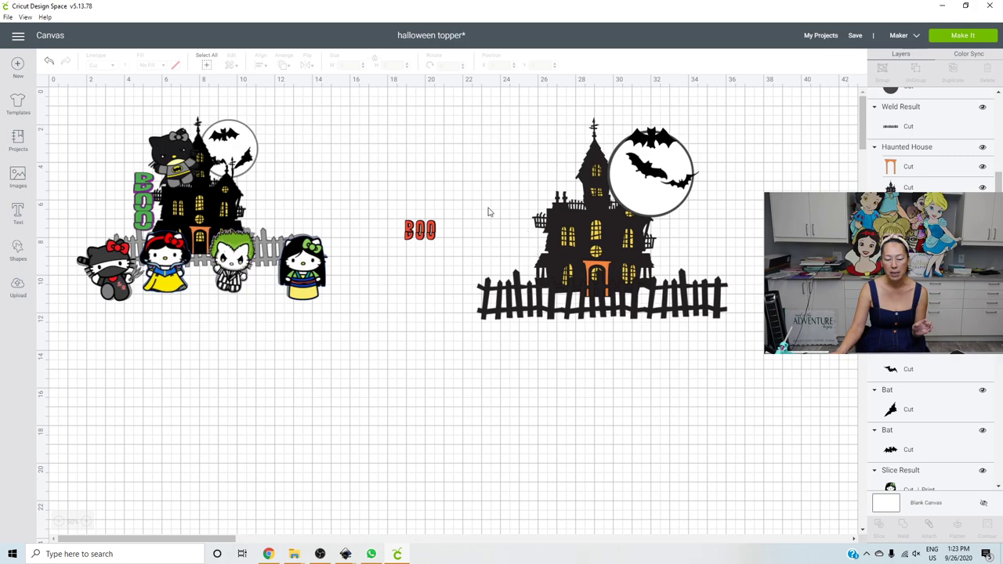
left_click(419, 230)
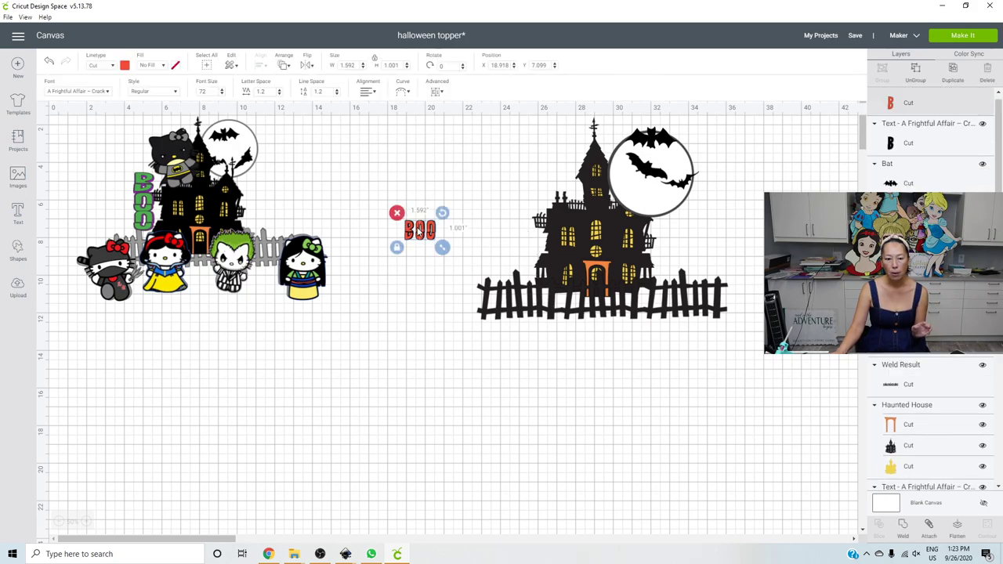
left_click(917, 70)
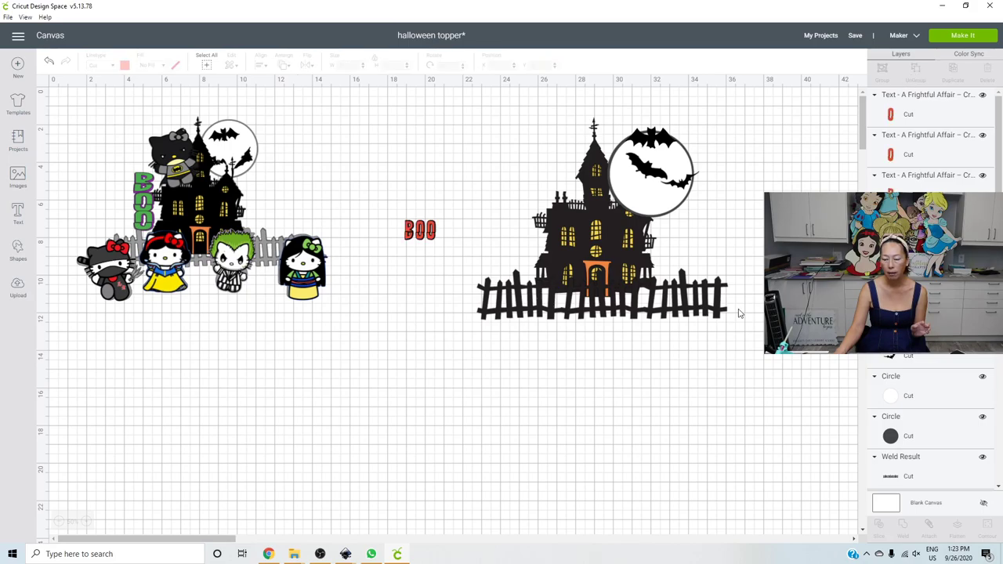
left_click(430, 229)
left_click(427, 205)
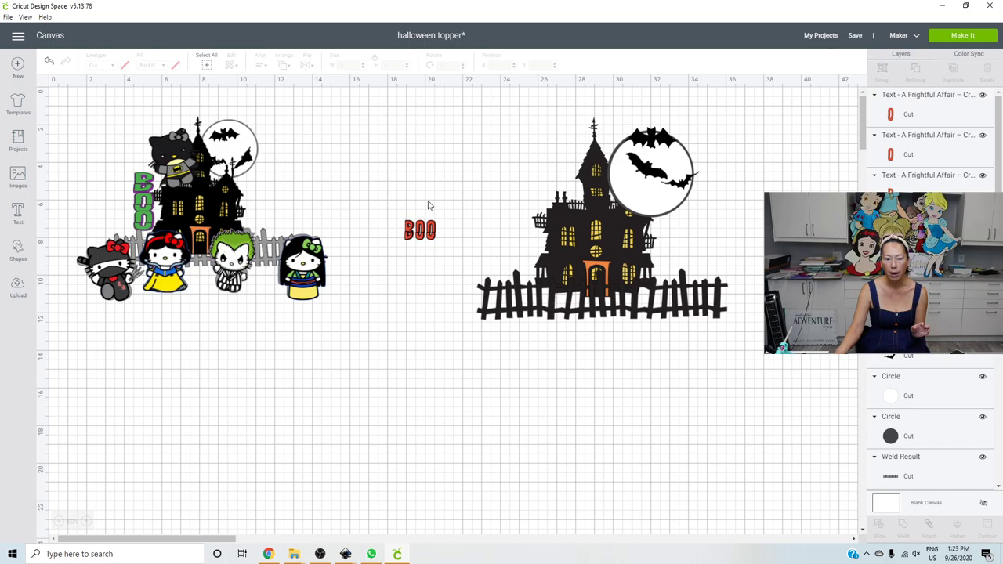
left_click_drag(403, 205, 542, 195)
- Marquee-select the BOO letters and ungroup them into separate layers
left_click(426, 148)
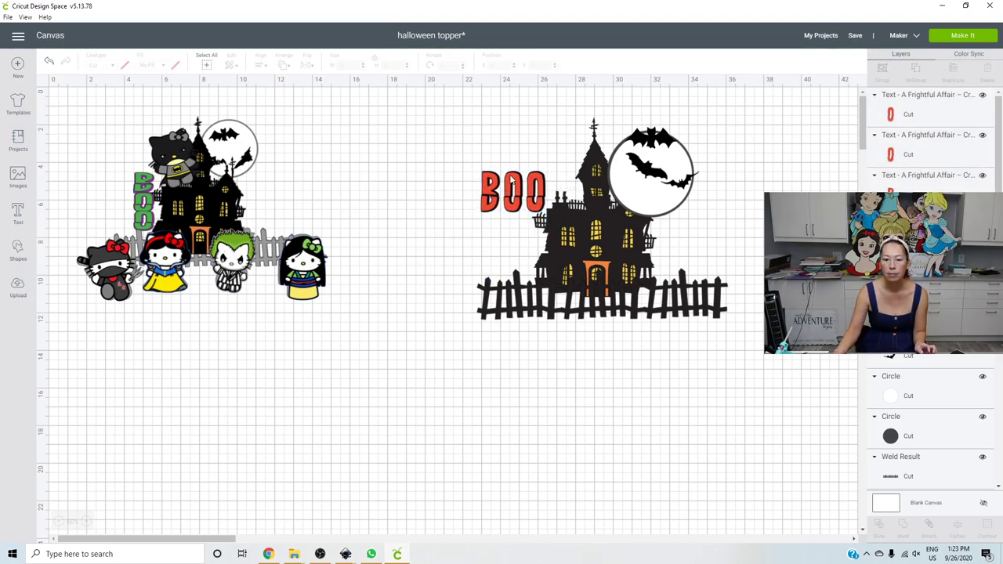
left_click(511, 185)
left_click(509, 149)
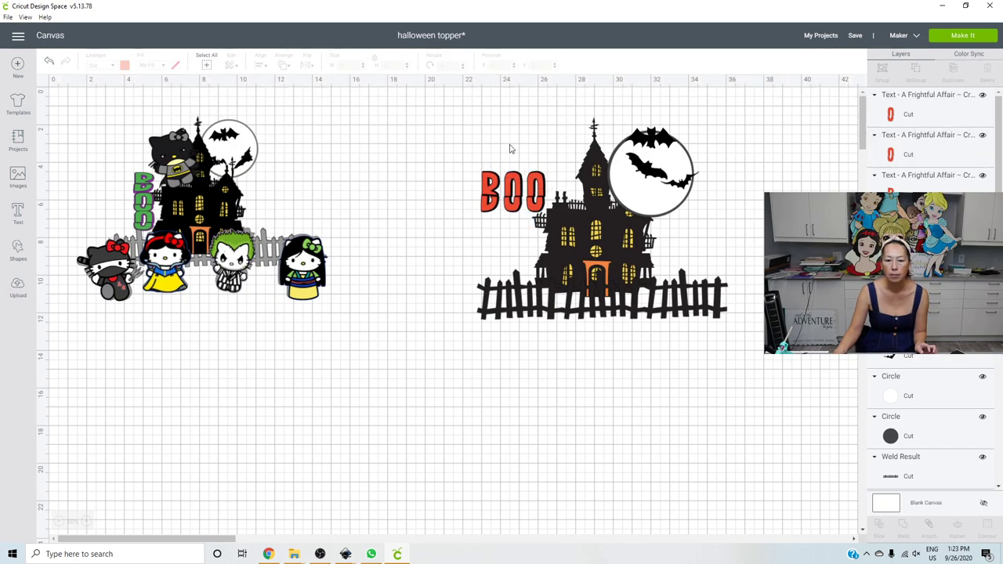
left_click_drag(509, 142, 517, 205)
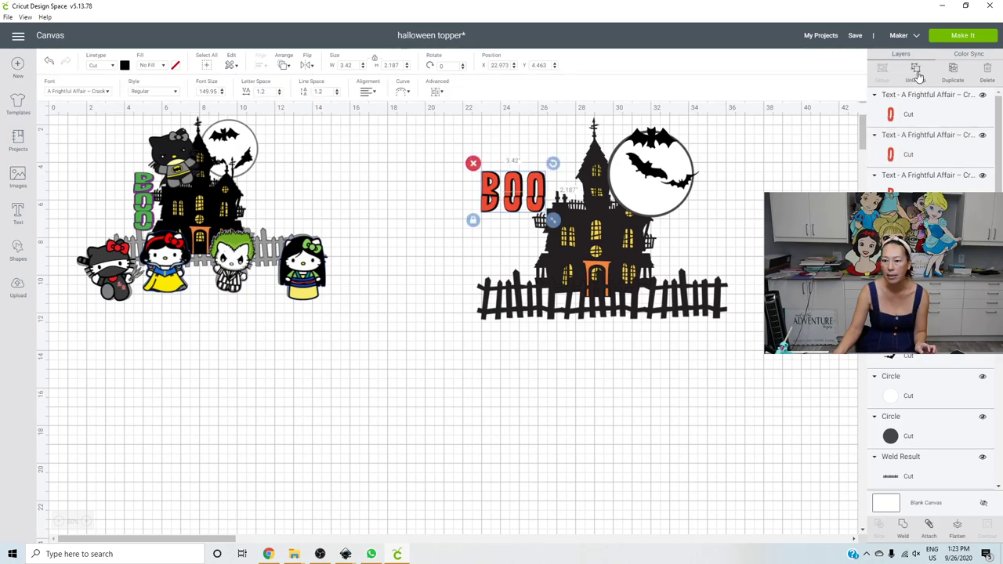
left_click(917, 72)
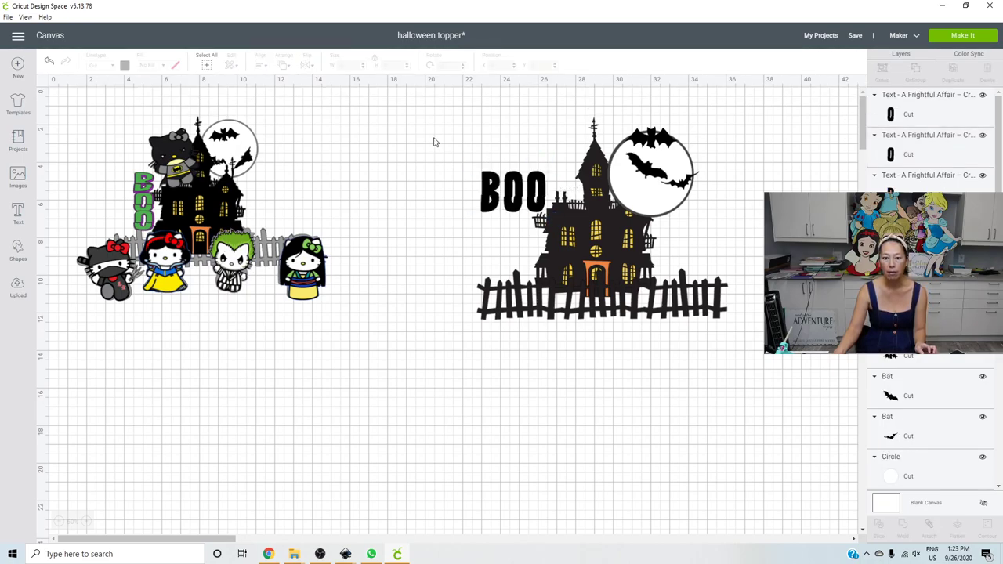
- Bring the red BOO letters in front of the black ones, then select the green vertical BOO
left_click(490, 188)
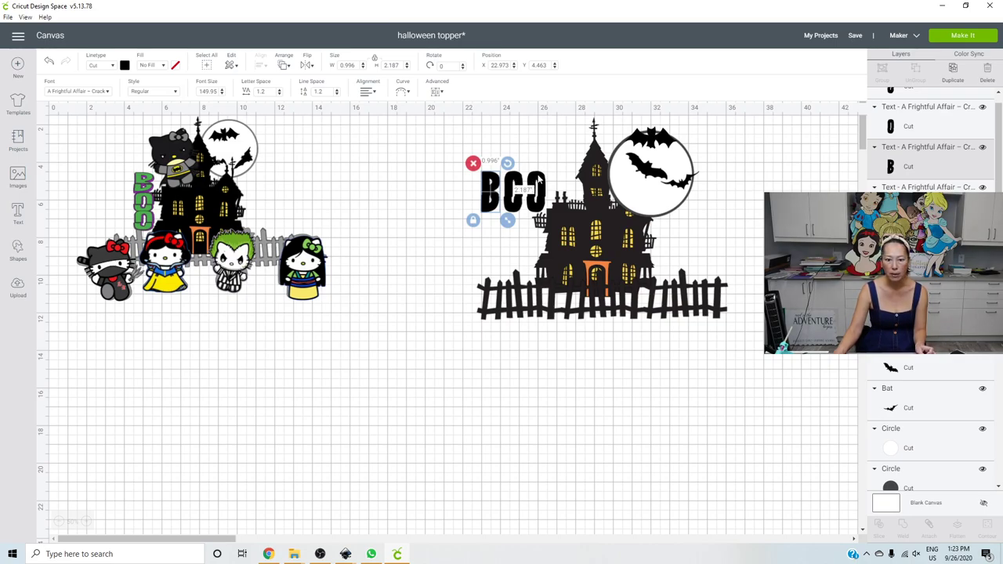
left_click(539, 181, "shift")
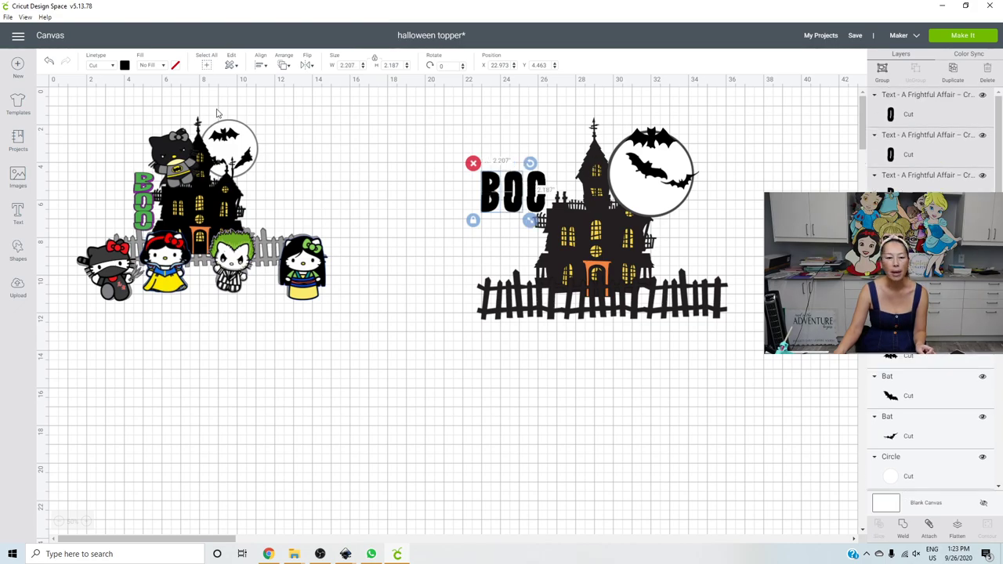
left_click(283, 66)
left_click(305, 83)
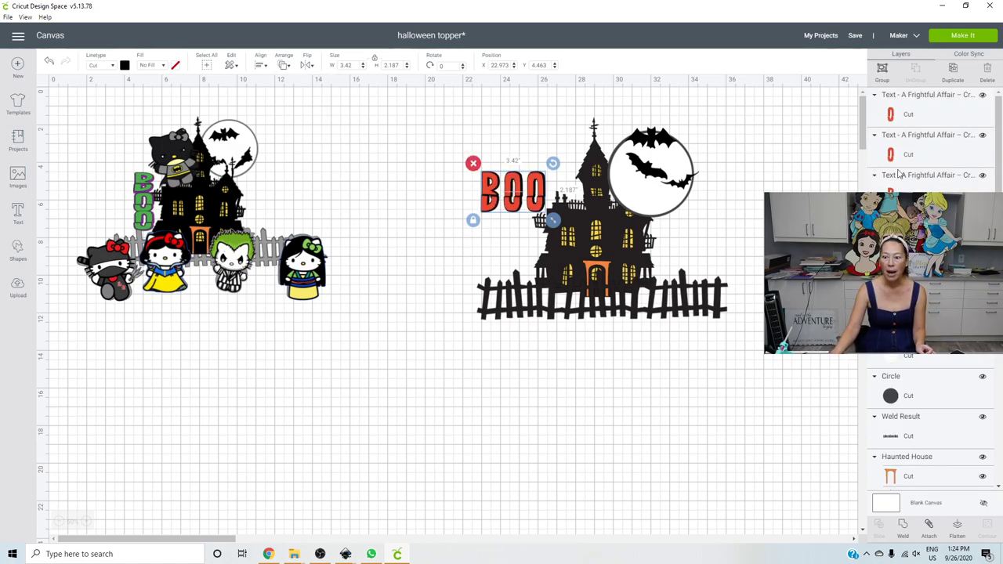
scroll(924, 188, "down", 5)
left_click(902, 357)
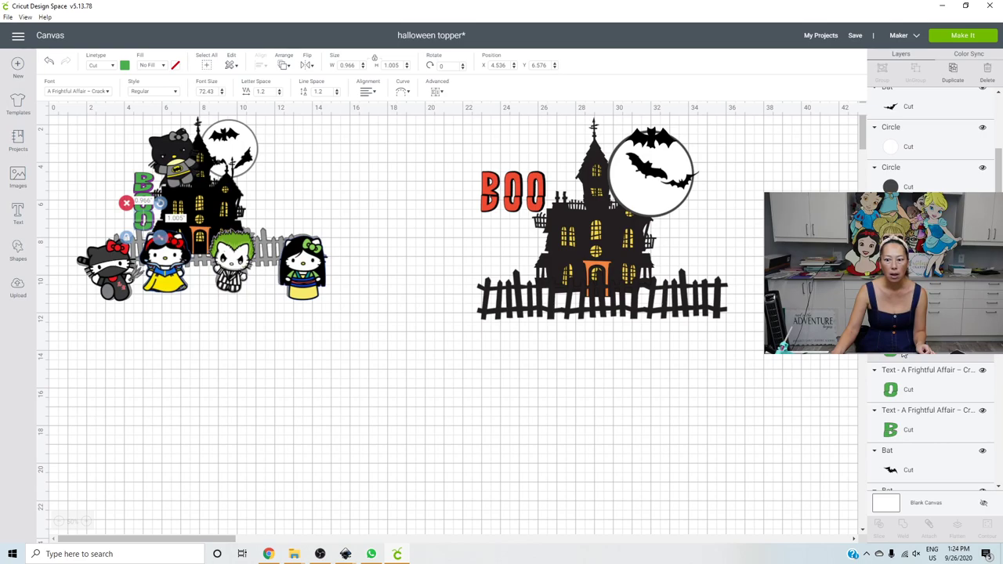
scroll(903, 355, "down", 5)
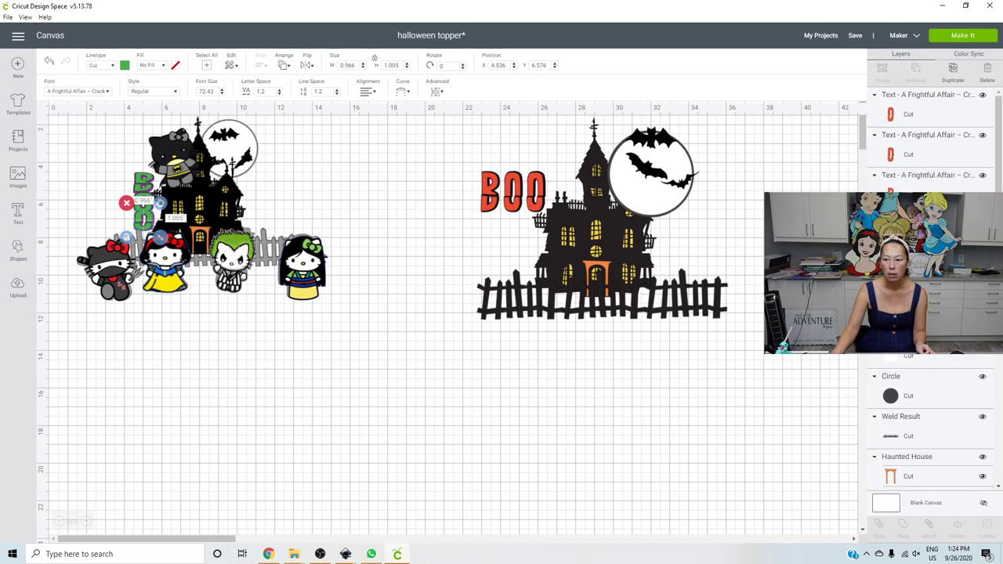
- Recolour the front BOO letters green
left_click(942, 121)
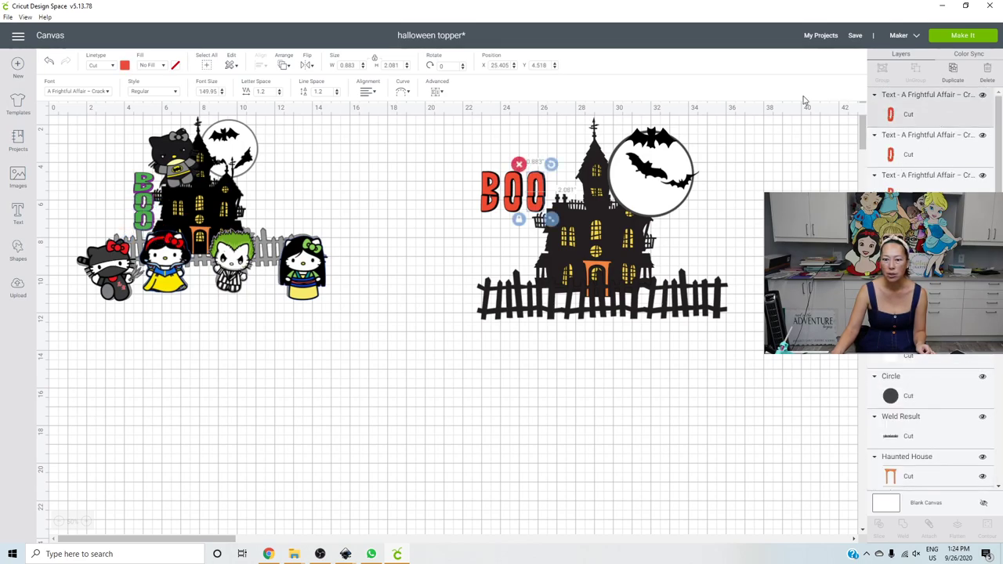
left_click(125, 65)
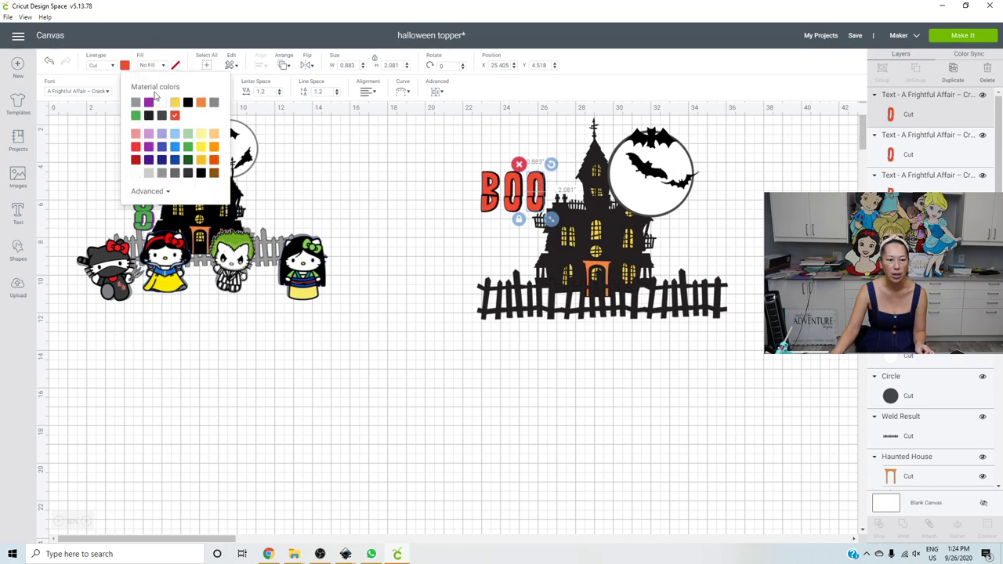
left_click(137, 116)
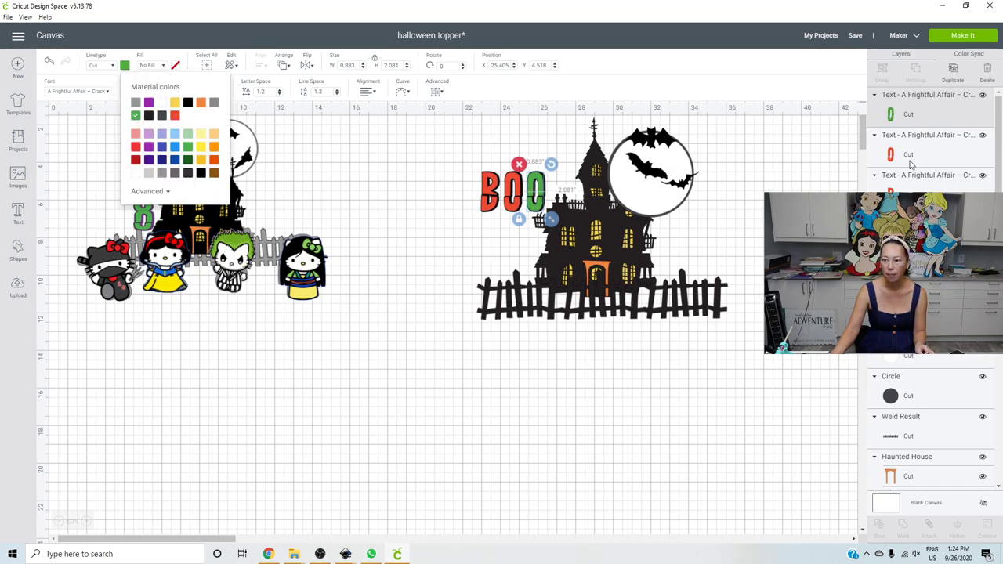
left_click(940, 162)
left_click(939, 177, "shift")
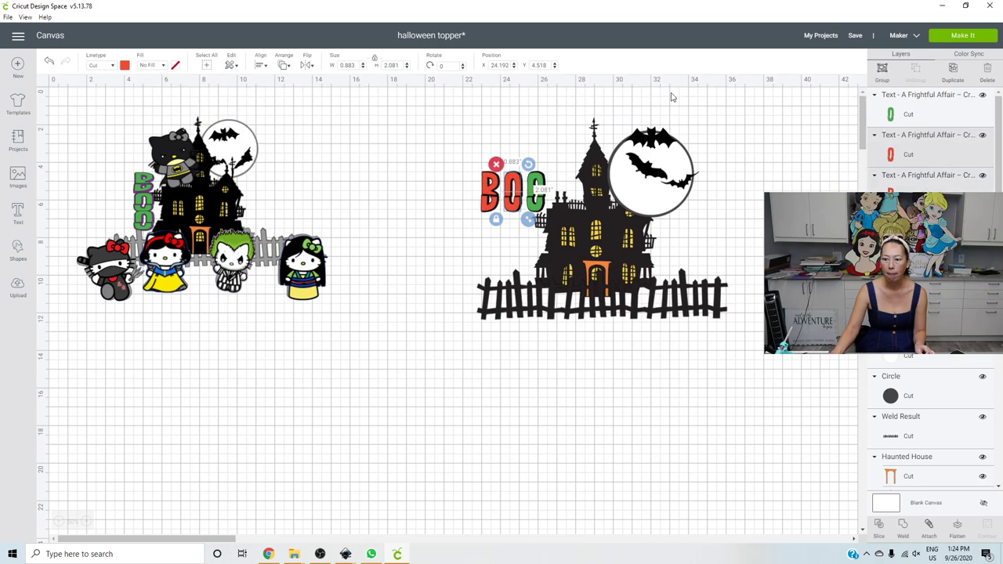
left_click(124, 65)
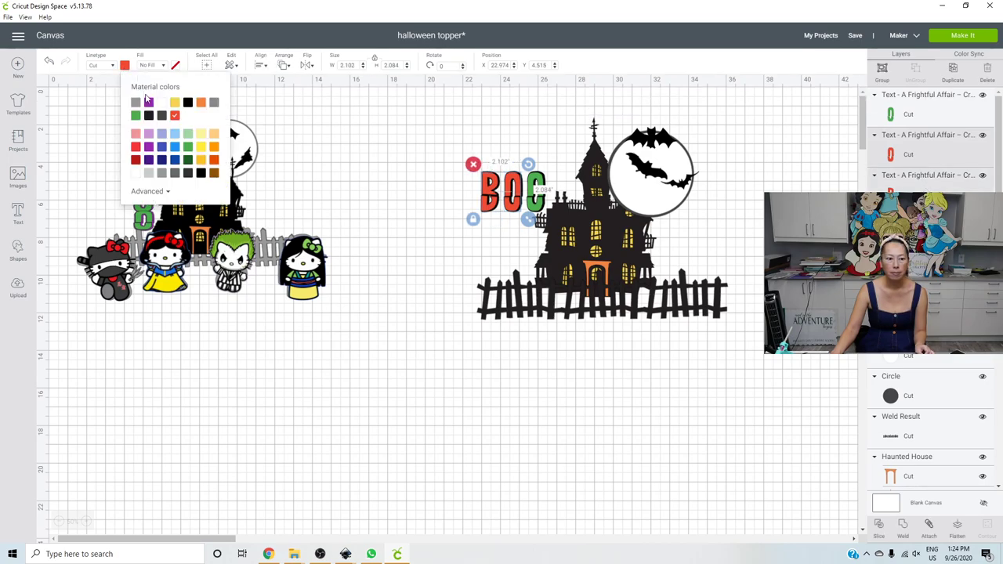
left_click(136, 116)
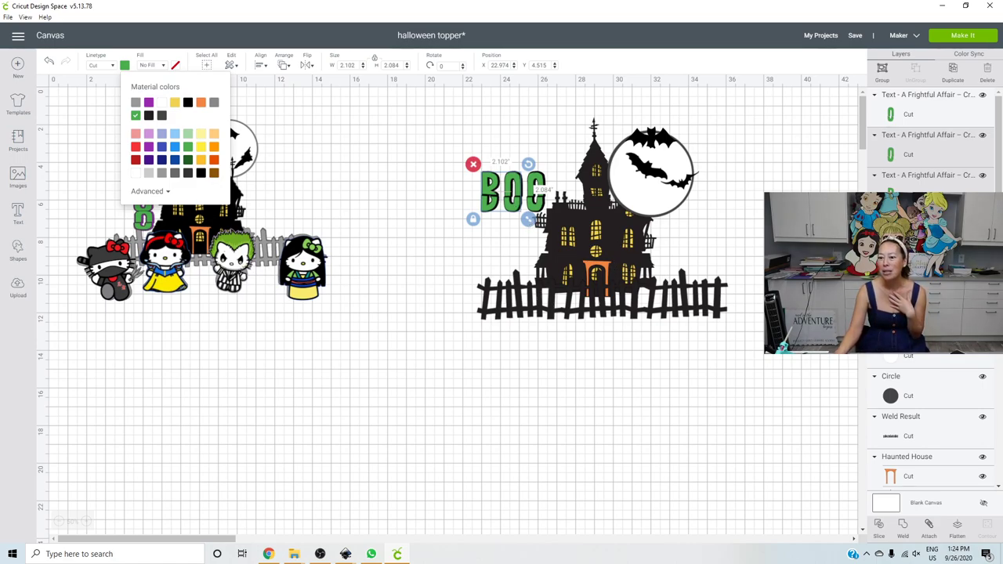
- Colour the back BOO layer purple, then select both layers of the letter B
scroll(933, 282, "down", 10)
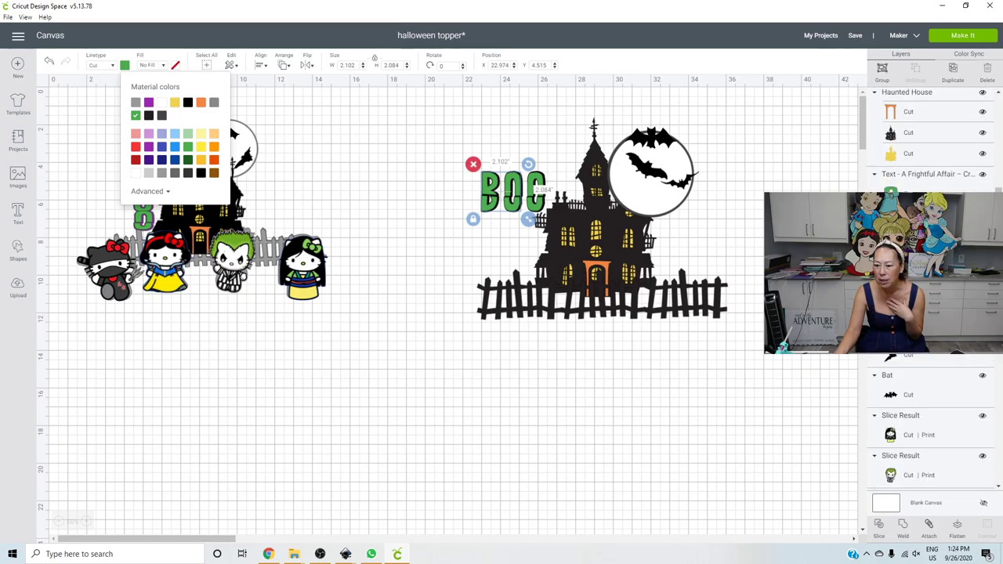
scroll(933, 282, "down", 10)
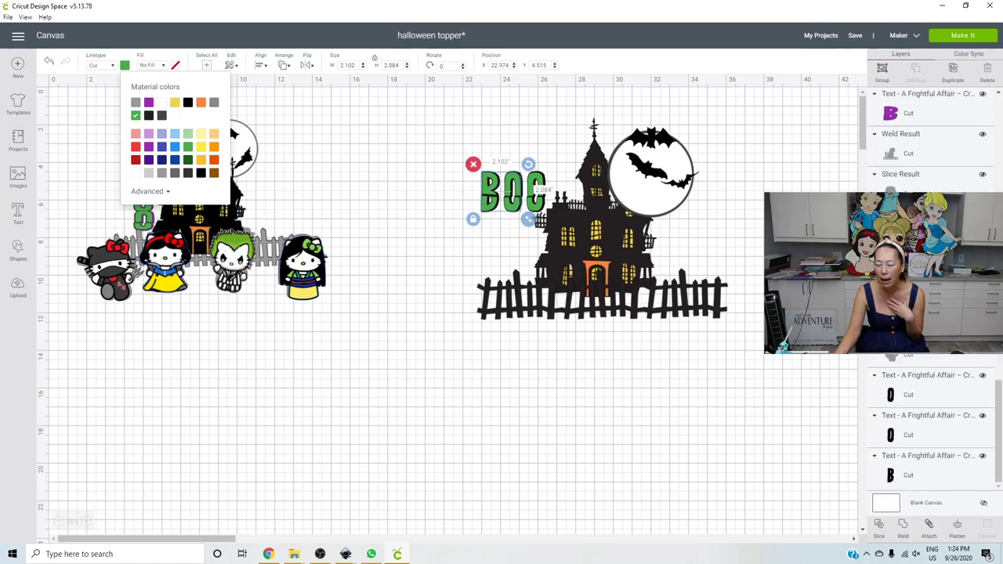
left_click(915, 400)
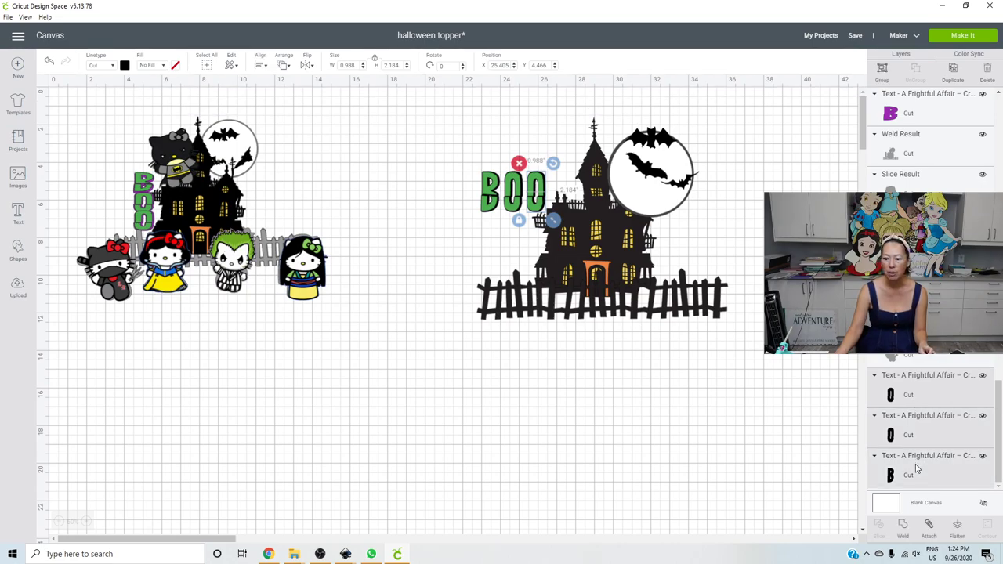
left_click(126, 67)
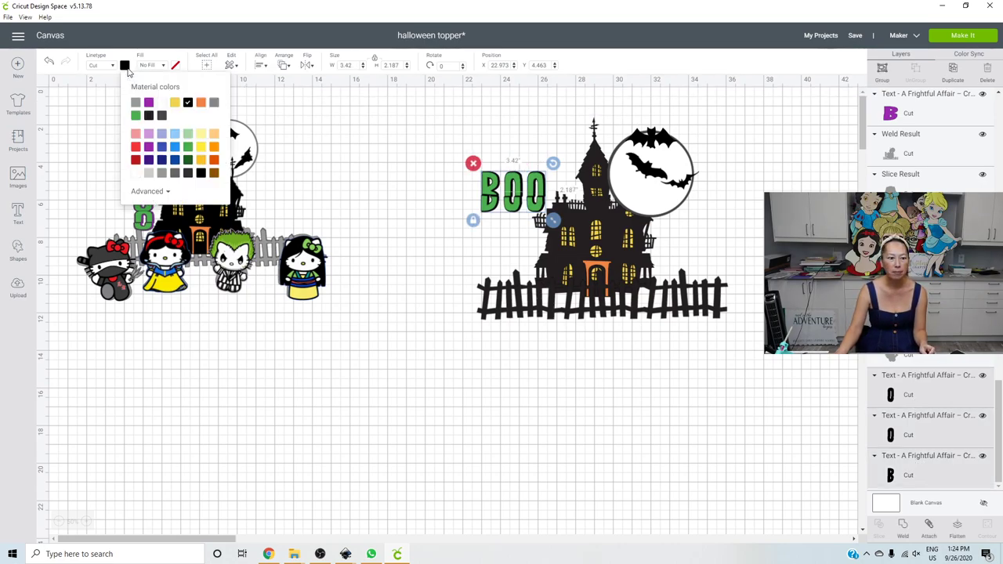
left_click(148, 103)
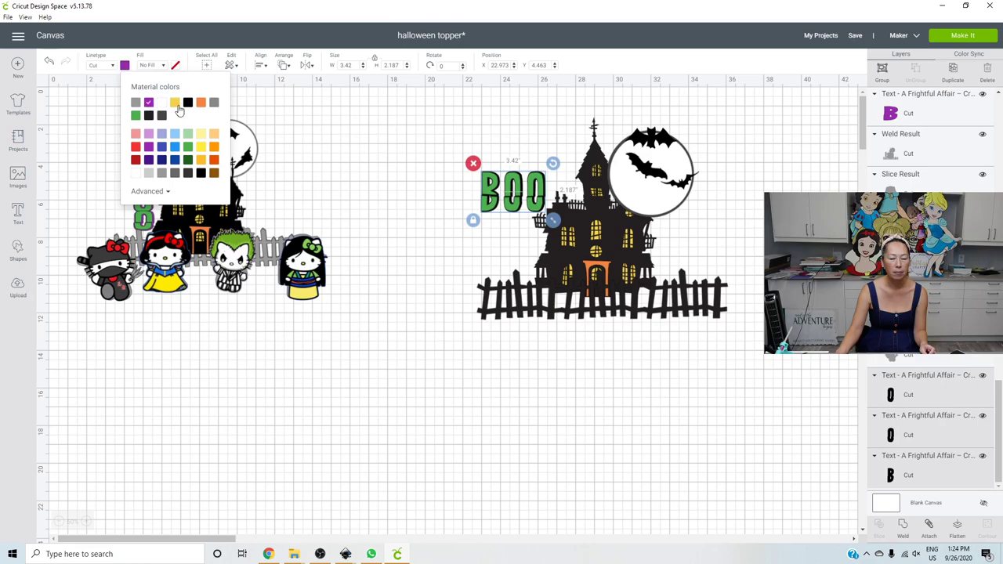
left_click(459, 158)
left_click_drag(461, 152, 491, 224)
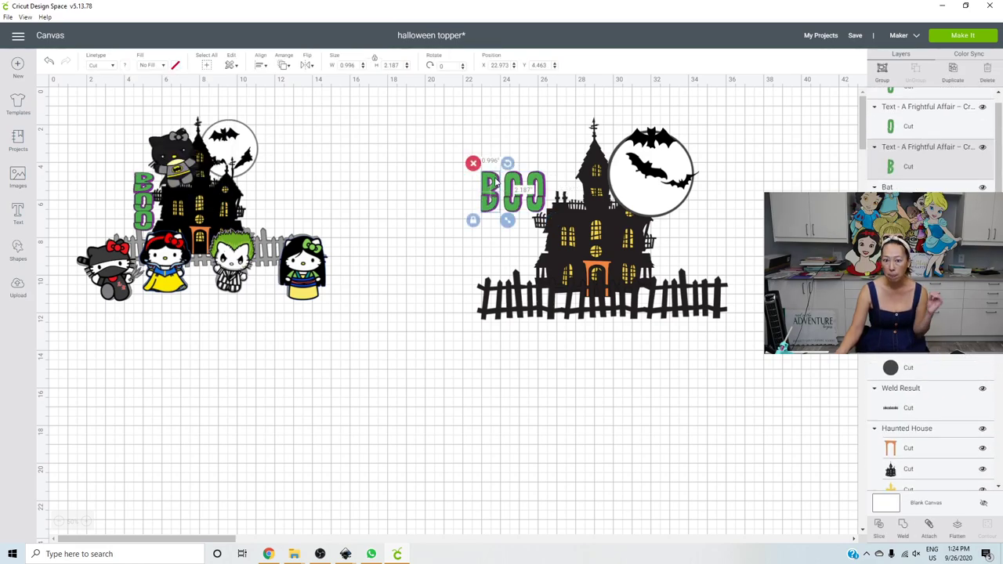
- Group the green and purple layers of the B and of the first O
left_click(882, 71)
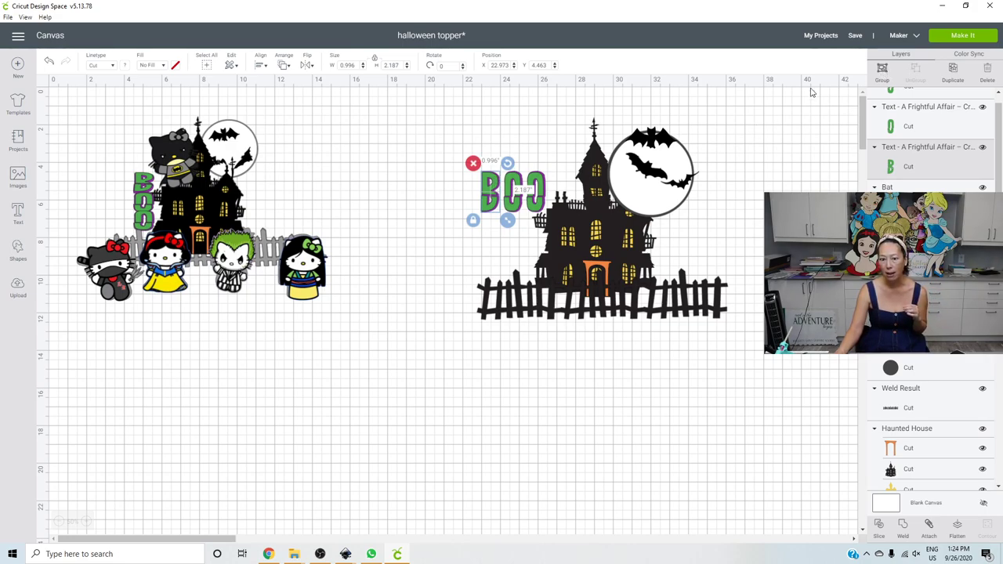
left_click(510, 139)
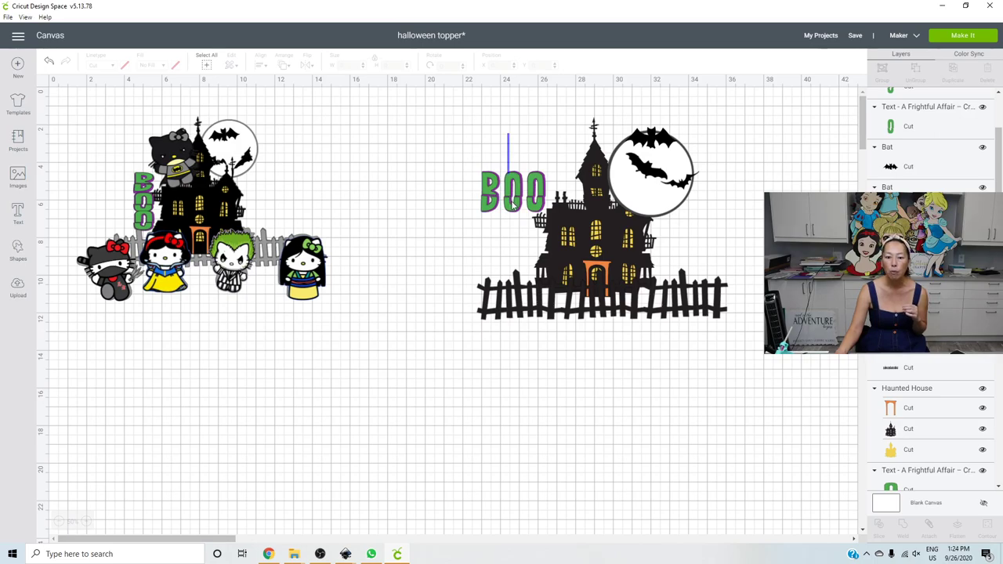
left_click_drag(514, 206, 509, 133)
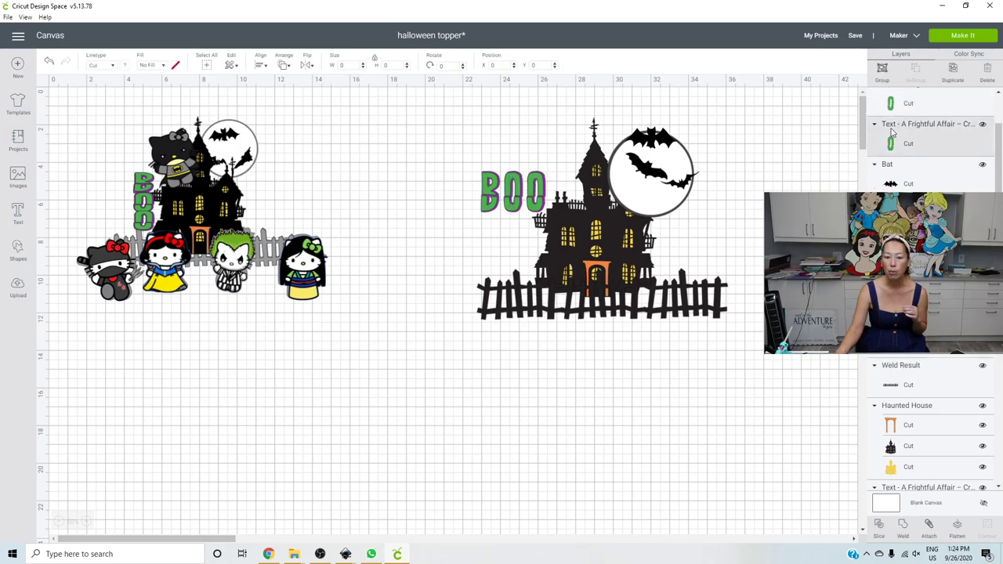
left_click(882, 71)
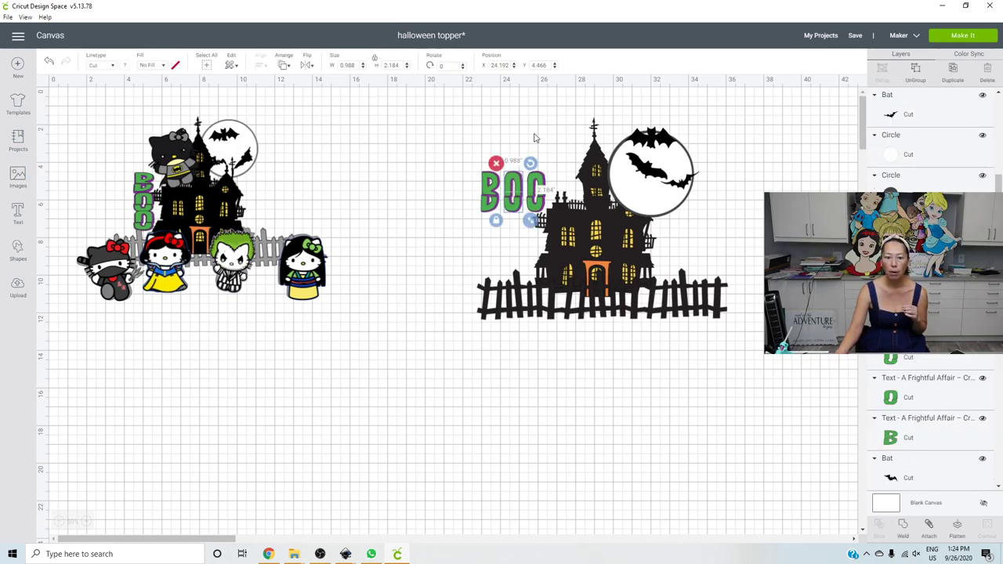
- Group the last O's green and purple layers into one piece
left_click(535, 138)
left_click(534, 149)
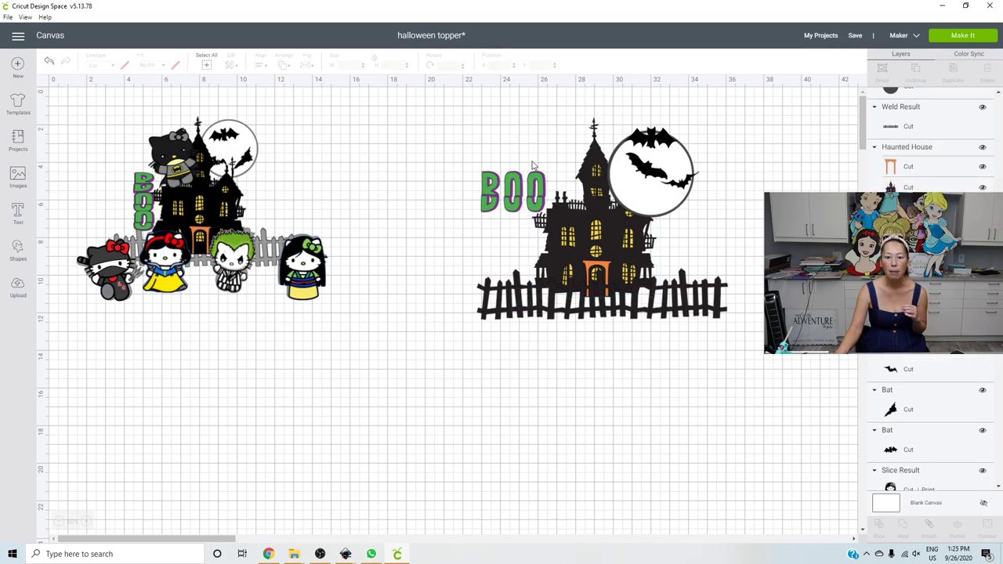
left_click(534, 177)
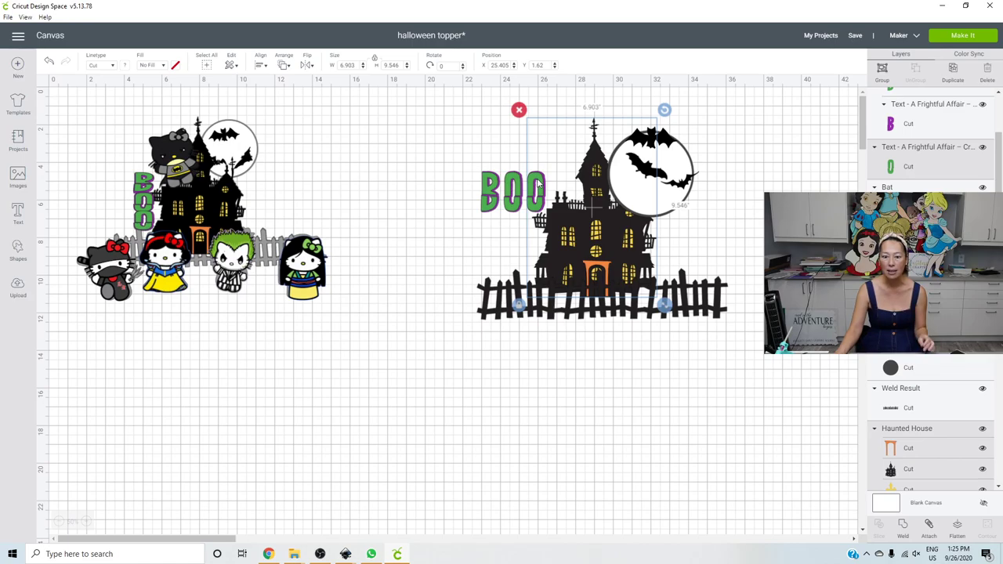
left_click(514, 162)
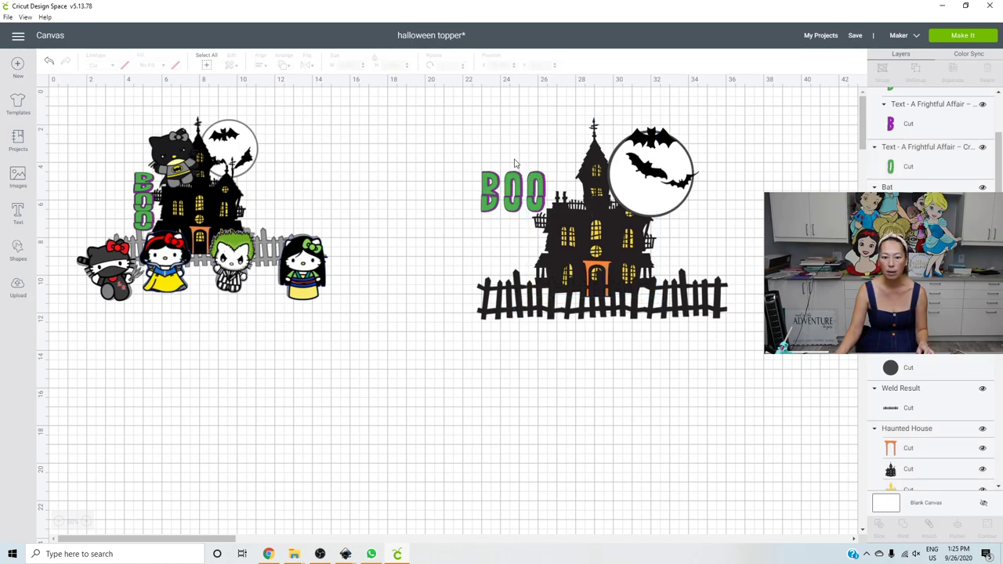
left_click(533, 180)
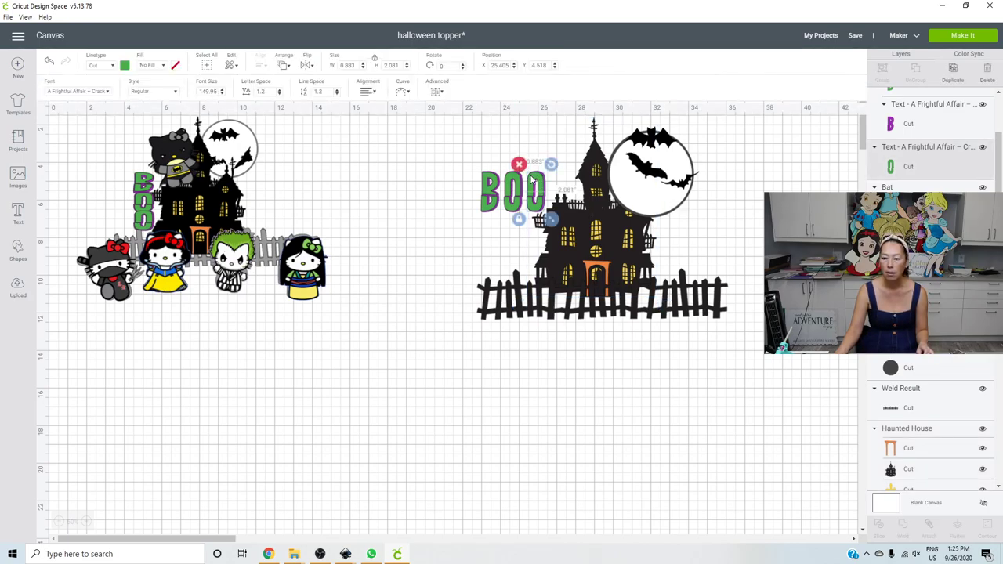
scroll(932, 274, "down", 10)
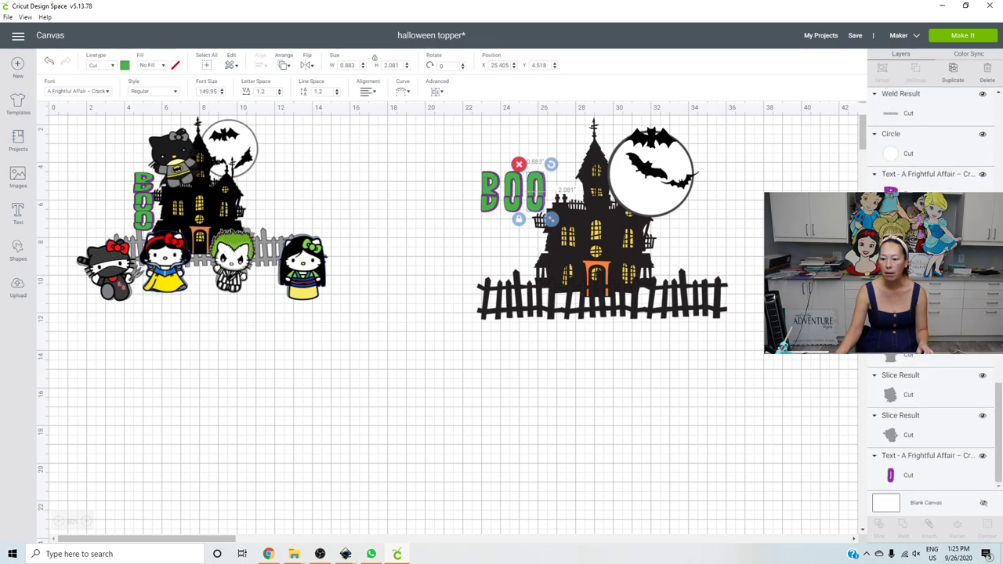
left_click(935, 470, "shift")
left_click(882, 68)
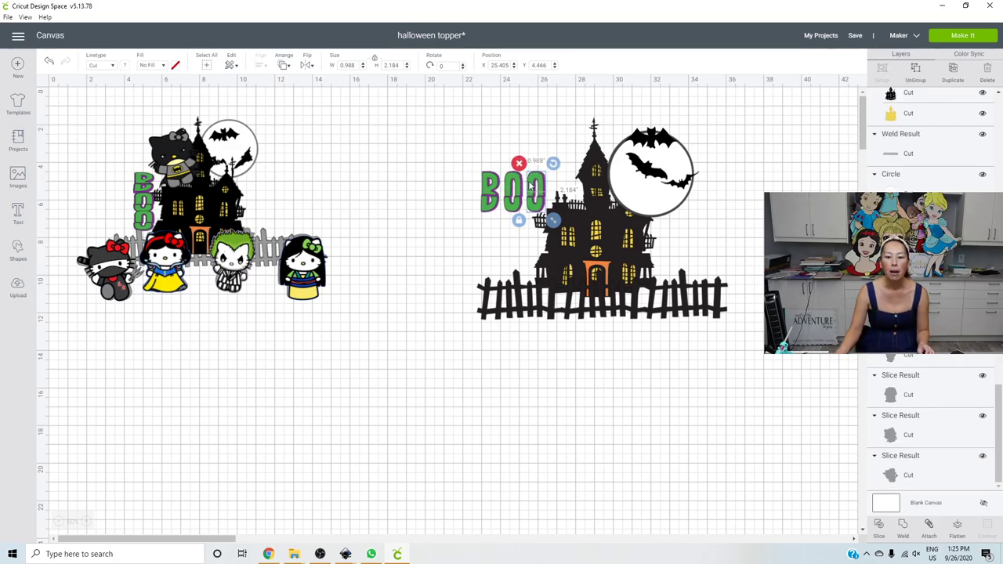
- Pull the letters apart and stack B, O, O in a vertical column beside the house
left_click_drag(523, 202, 435, 275)
left_click_drag(509, 192, 441, 268)
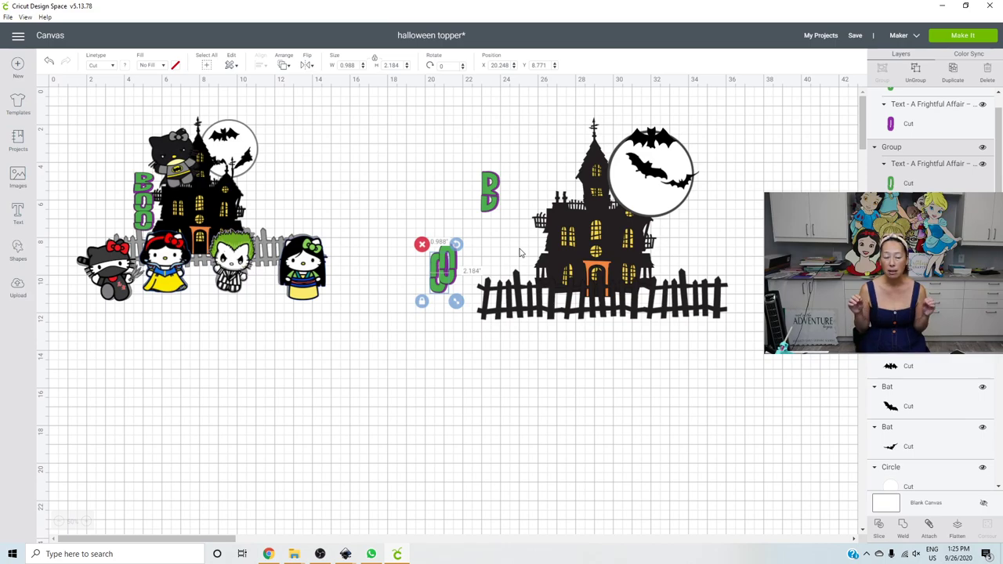
left_click_drag(492, 201, 530, 216)
left_click_drag(444, 268, 526, 247)
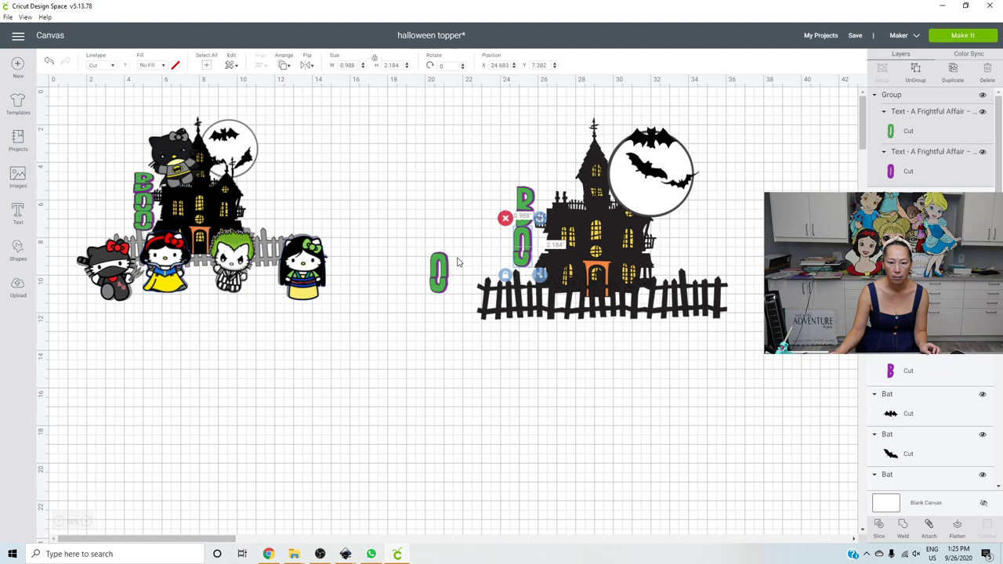
left_click_drag(442, 270, 527, 280)
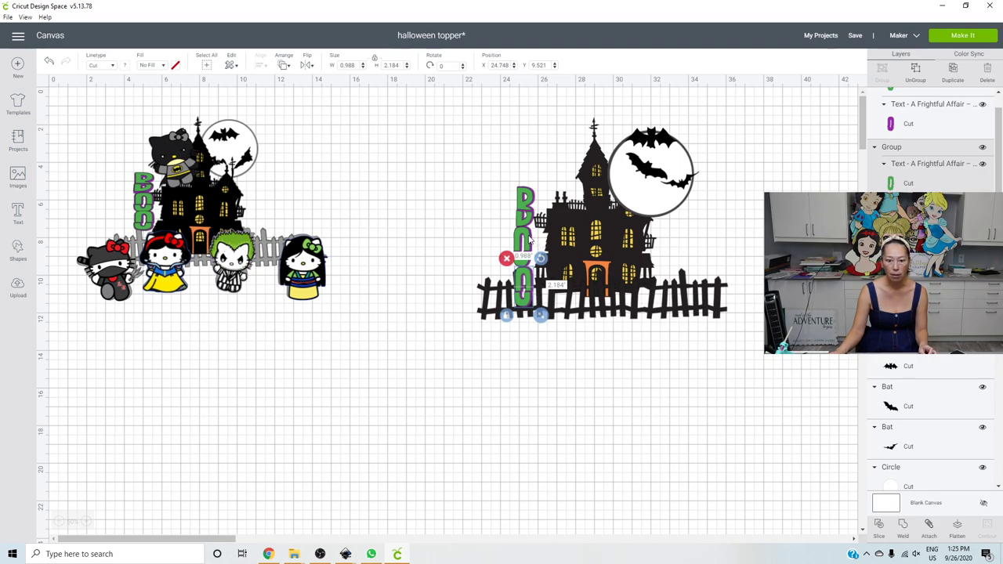
- Select all three stacked letters and resize them to about 1.823 by 4.853 in
left_click(530, 239, "shift")
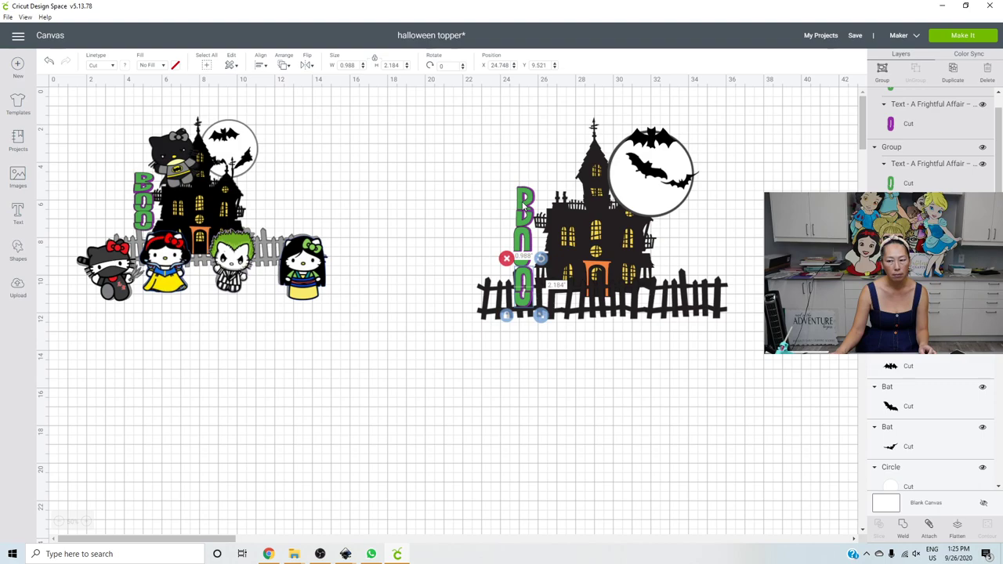
left_click(523, 206, "shift")
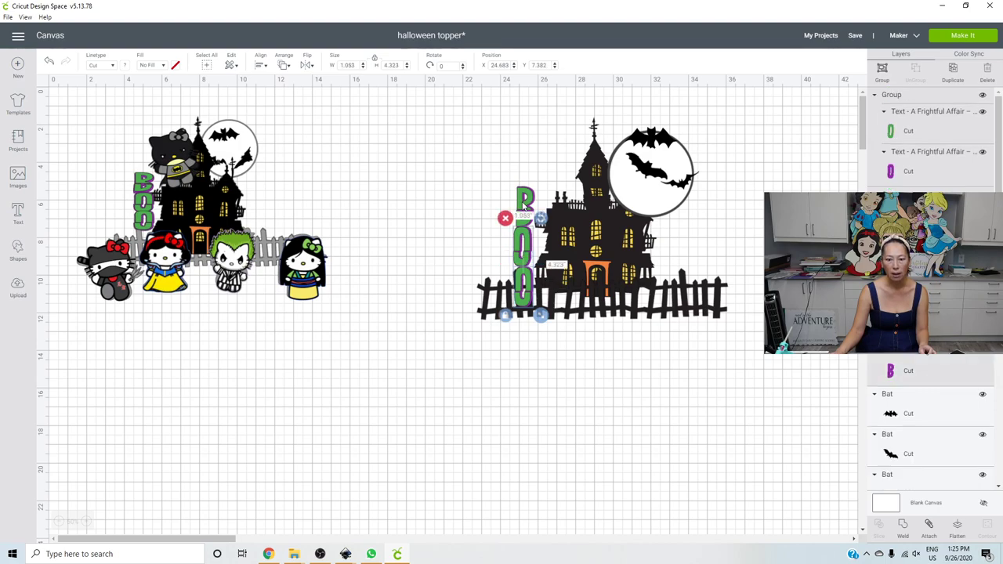
left_click(523, 205, "shift")
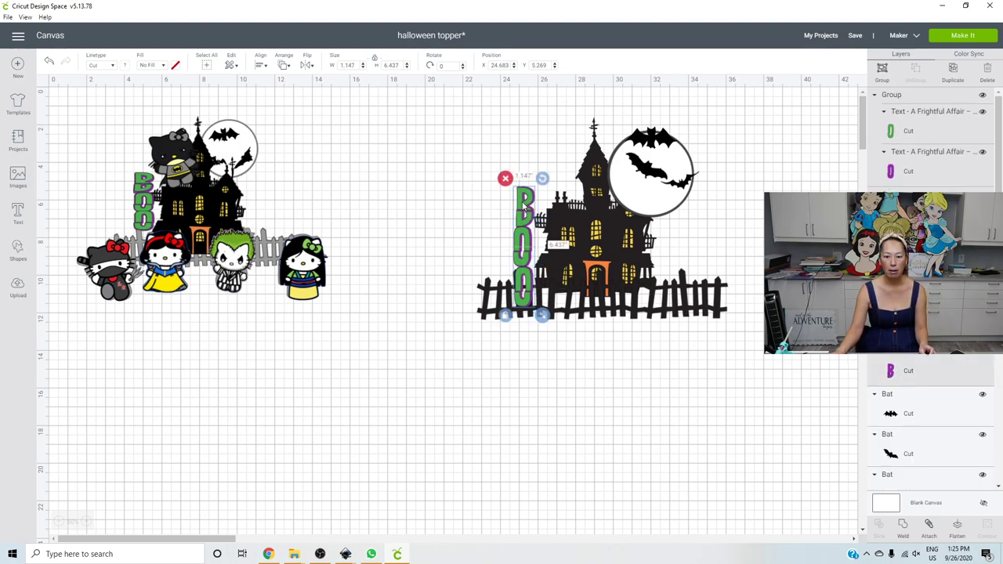
left_click_drag(542, 315, 539, 297)
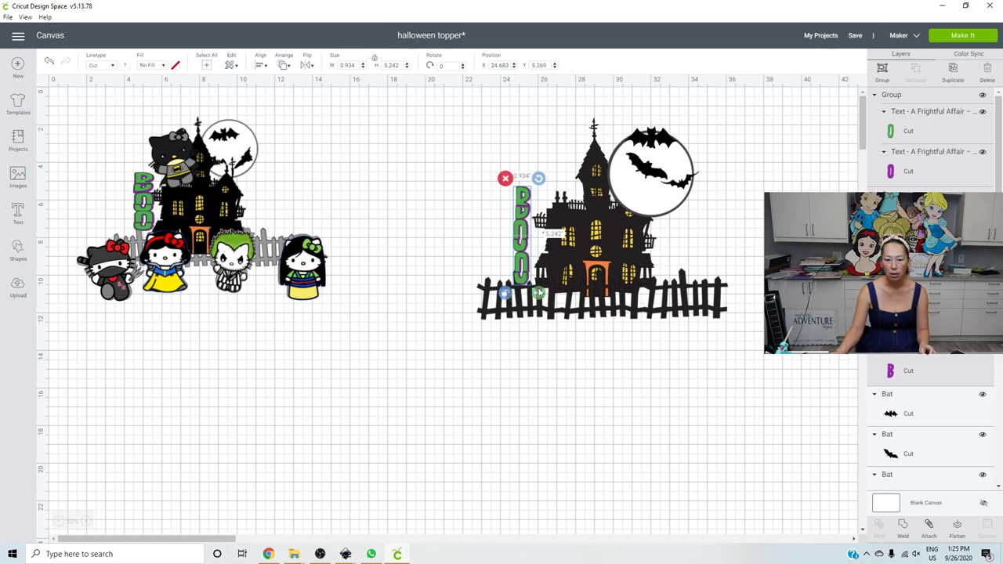
left_click_drag(539, 292, 532, 265)
left_click(516, 475)
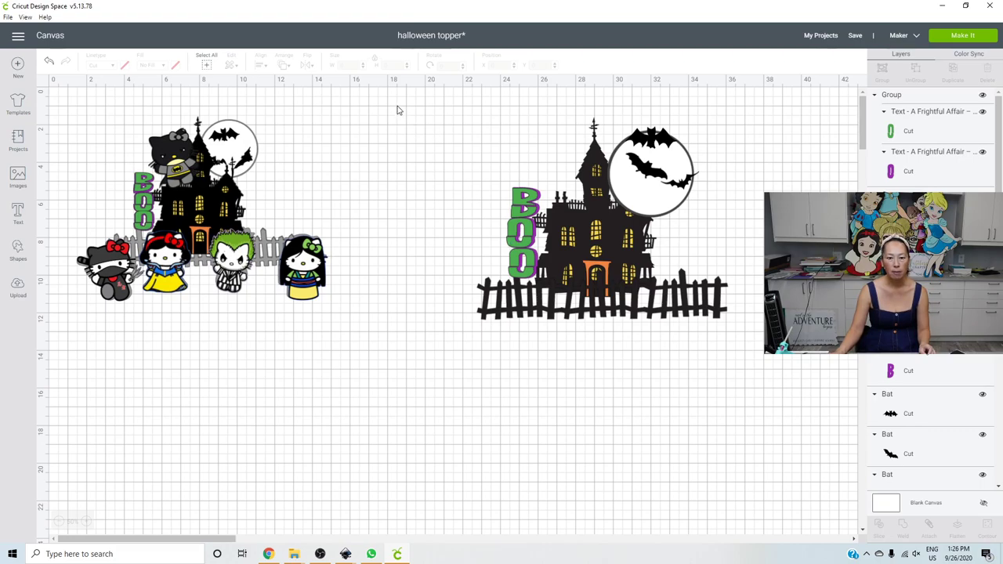
- Duplicate the whole topper, weld the copy into a 13.345 by 10.743 in yellow shape, and move it below
left_click_drag(398, 103, 786, 365)
left_click(953, 69)
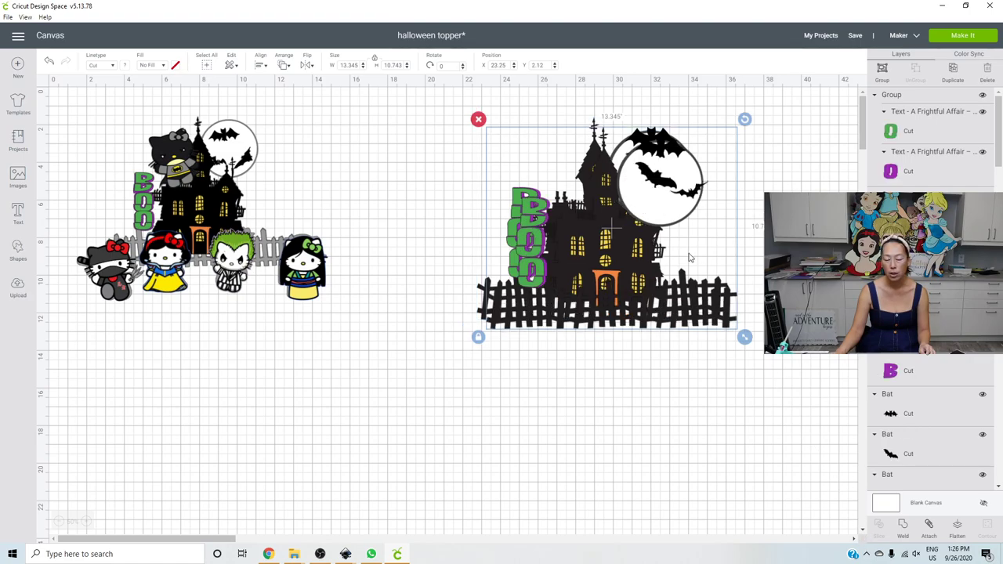
left_click(904, 526)
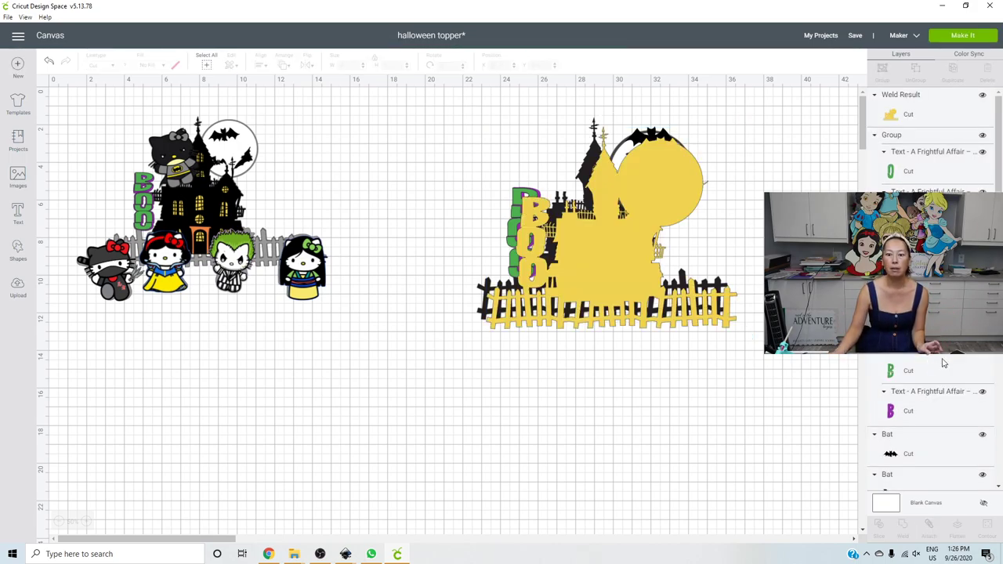
left_click_drag(606, 227, 449, 391)
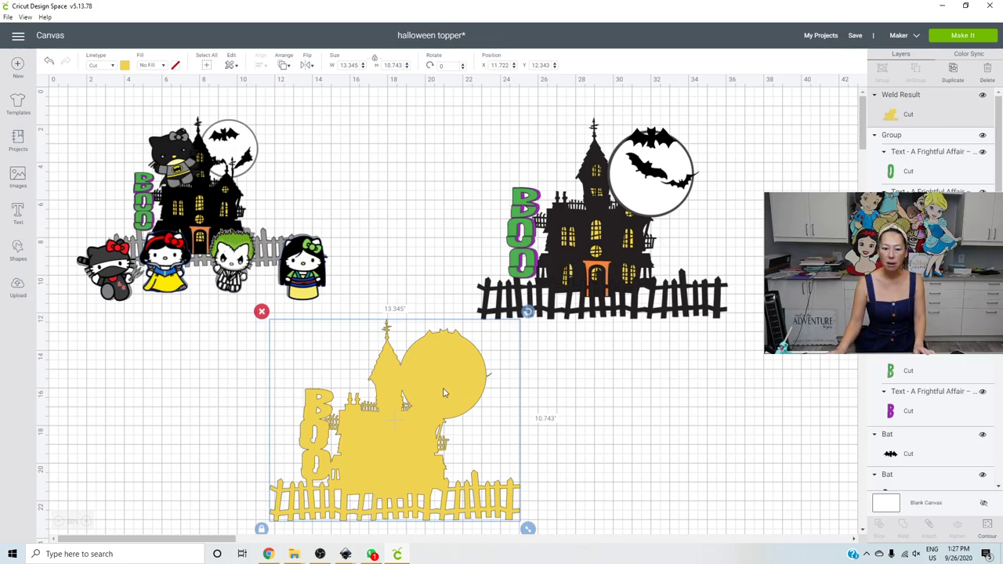
- Align the yellow backing with the right house and set it beneath at X 22.556, Y 12.787
left_click_drag(444, 393, 661, 181)
left_click_drag(598, 244, 593, 456)
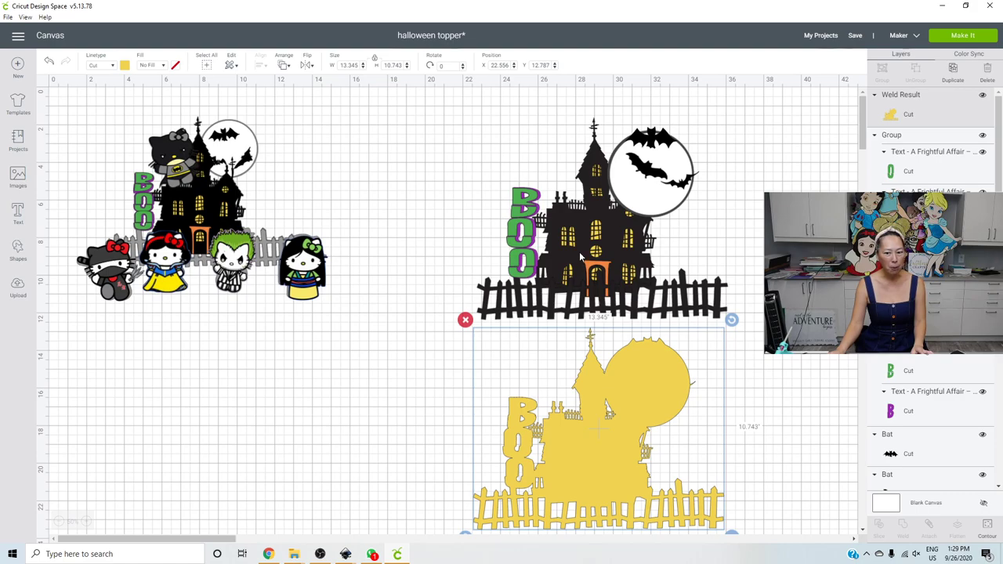
- Undo a stray house move and duplicate the Haunted House group into open canvas space
left_click(611, 395)
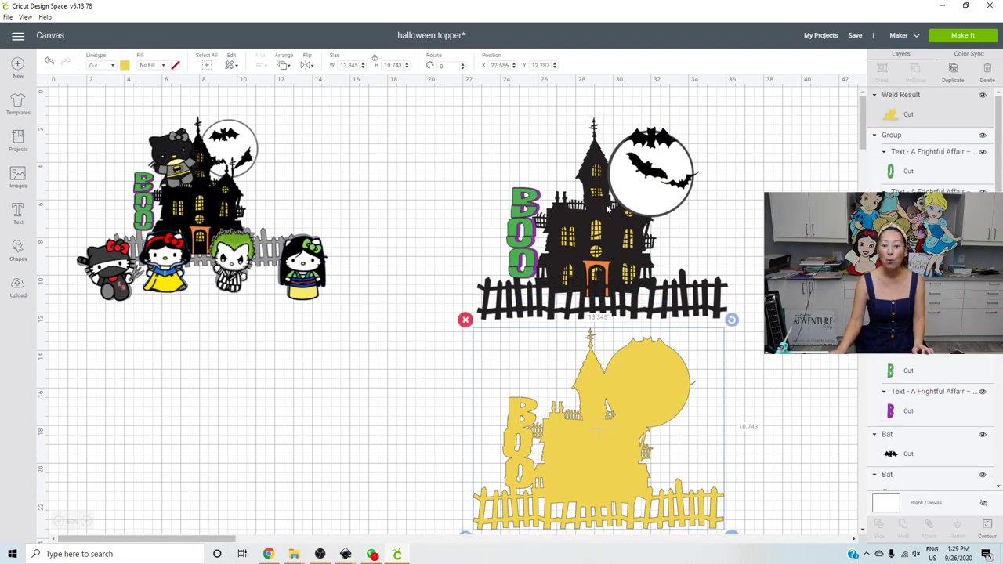
left_click_drag(600, 202, 564, 124)
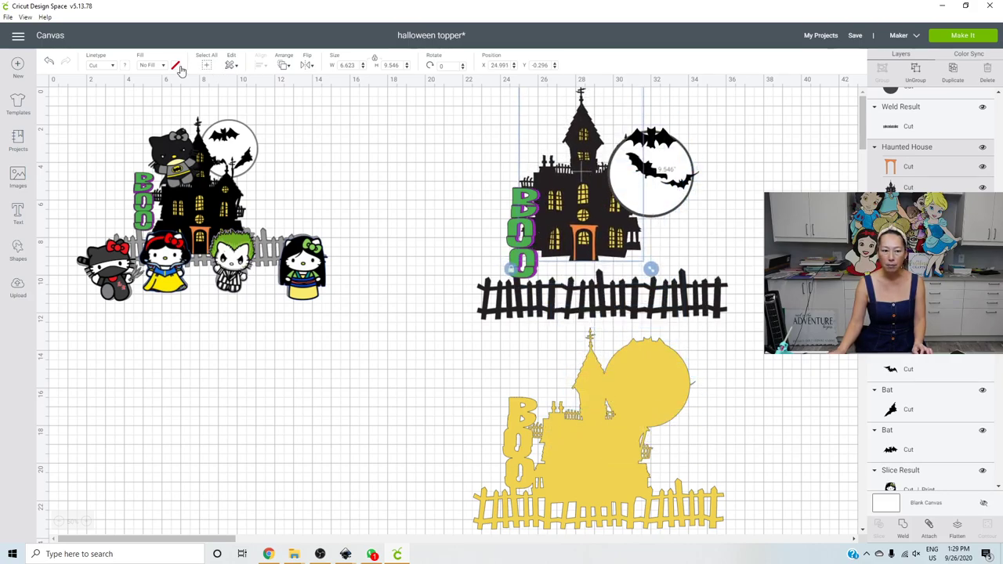
left_click(50, 63)
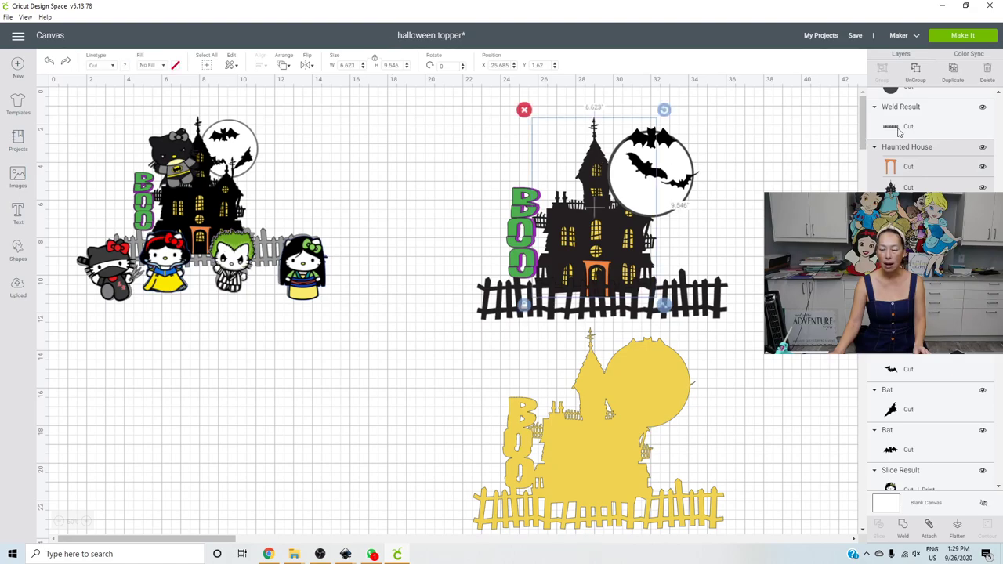
left_click(953, 72)
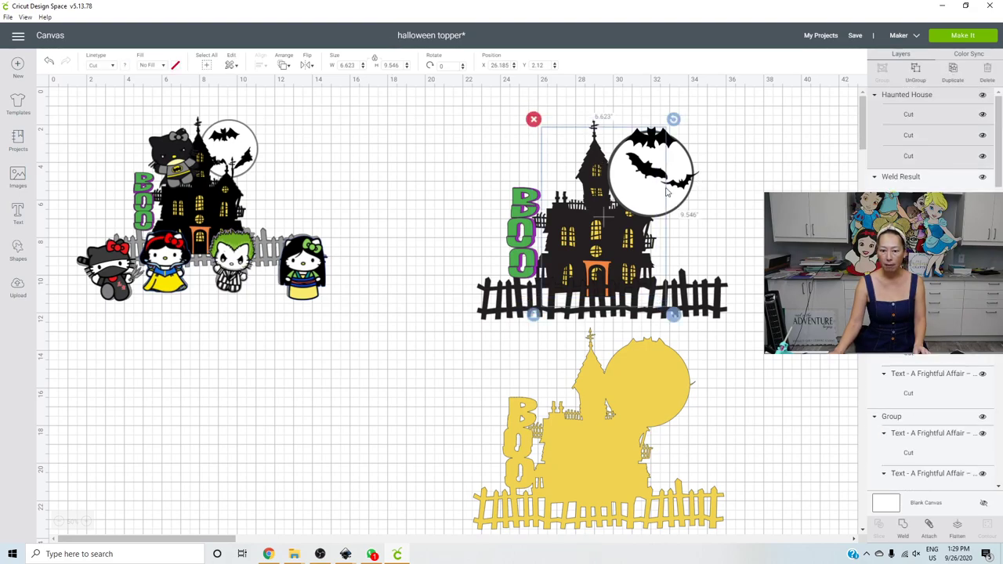
left_click_drag(606, 221, 378, 408)
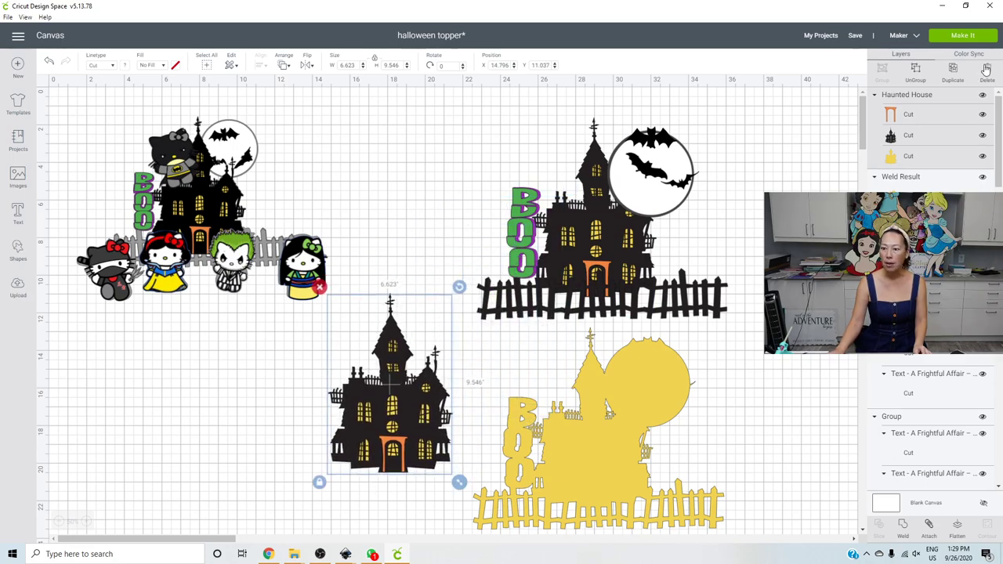
- Ungroup the copy, place its black layer on the yellow backing, and delete the yellow and orange layers
left_click(923, 80)
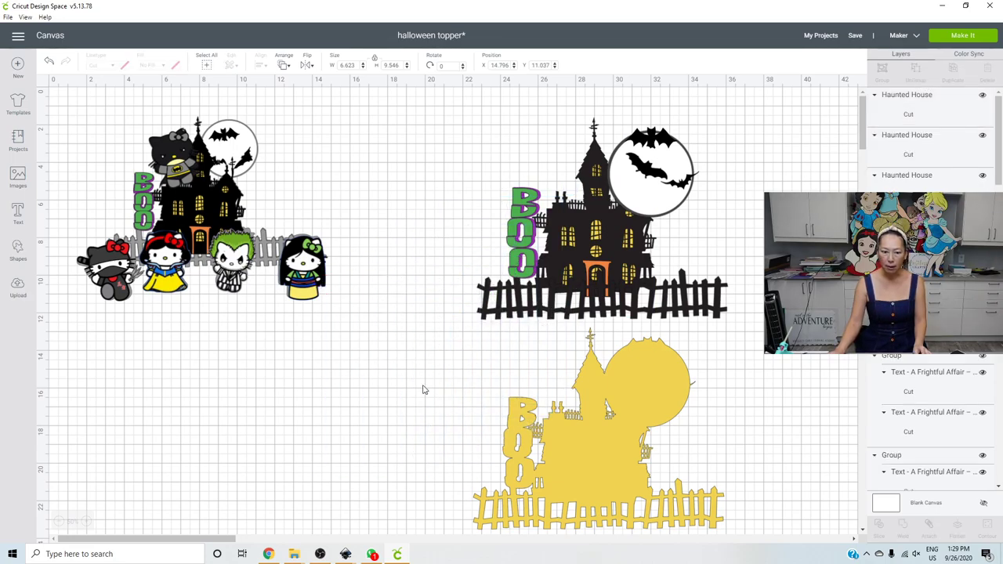
left_click_drag(394, 354, 603, 388)
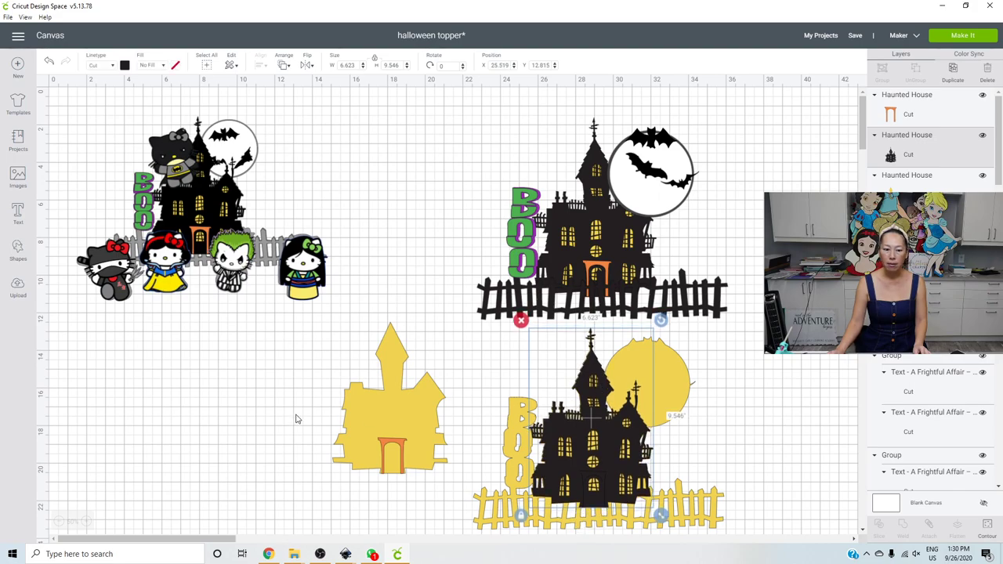
left_click_drag(297, 409, 407, 468)
key("Delete")
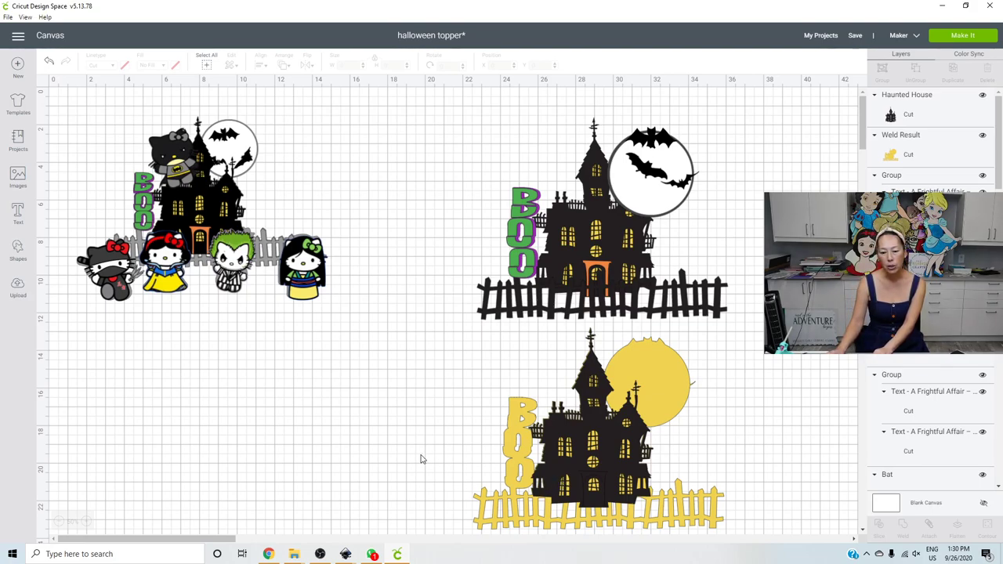
- Slice the black house from the yellow backing and move the black piece and fragments left
left_click_drag(418, 448, 544, 495)
scroll(709, 469, "down", 3)
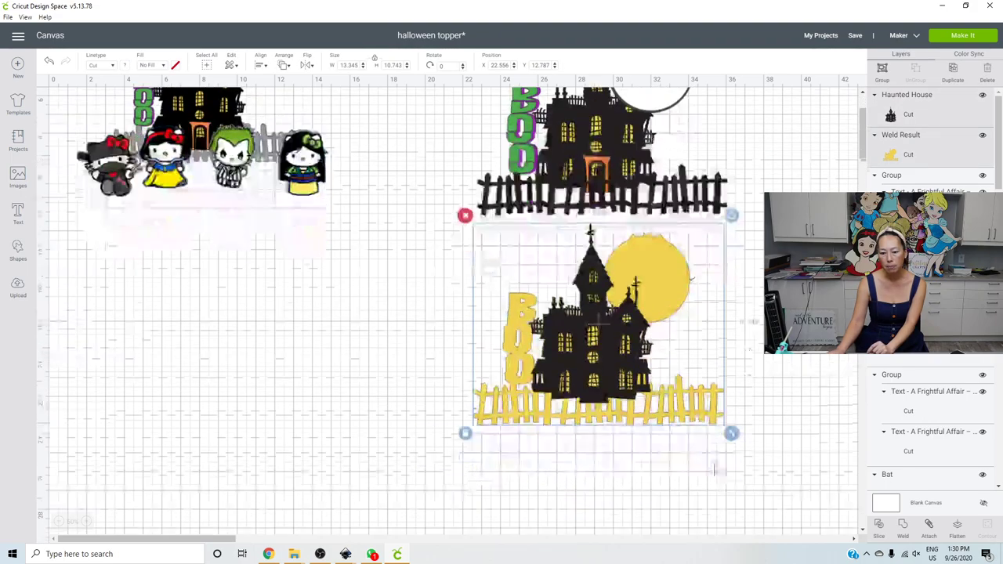
left_click(878, 525)
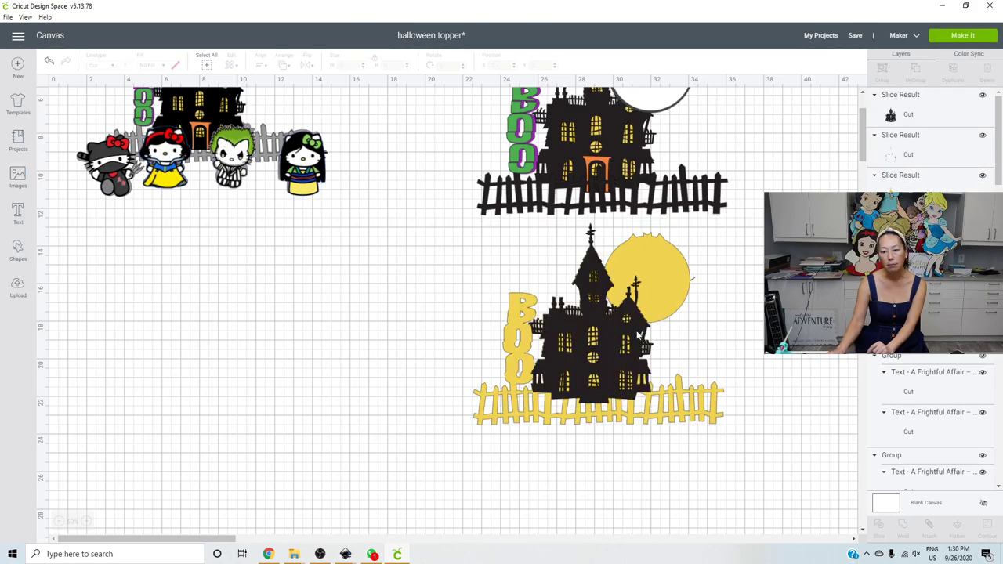
left_click_drag(525, 358, 265, 366)
left_click_drag(520, 374, 251, 390)
- Delete the black house slices and their outline fragments
left_click(365, 476)
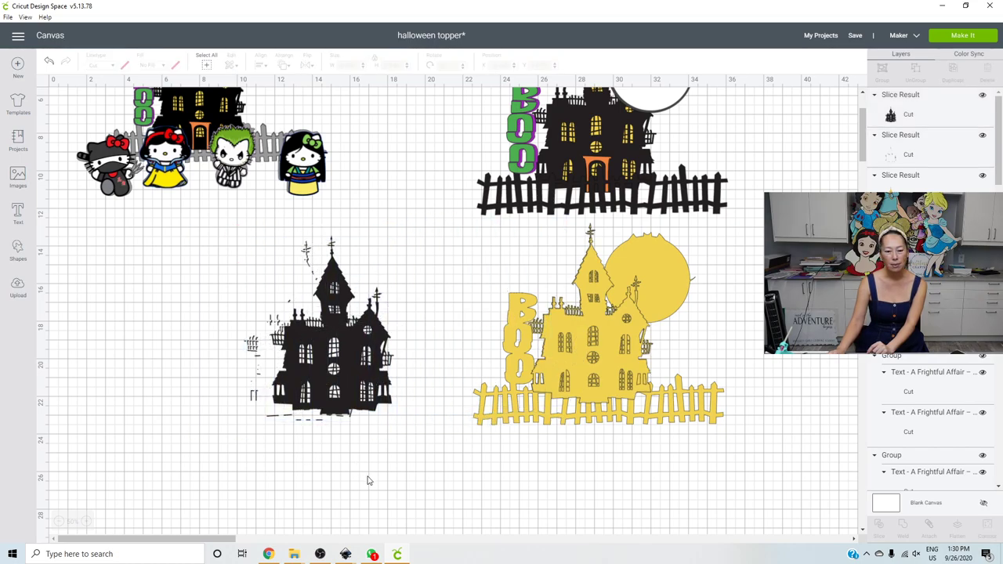
left_click_drag(367, 477, 275, 315)
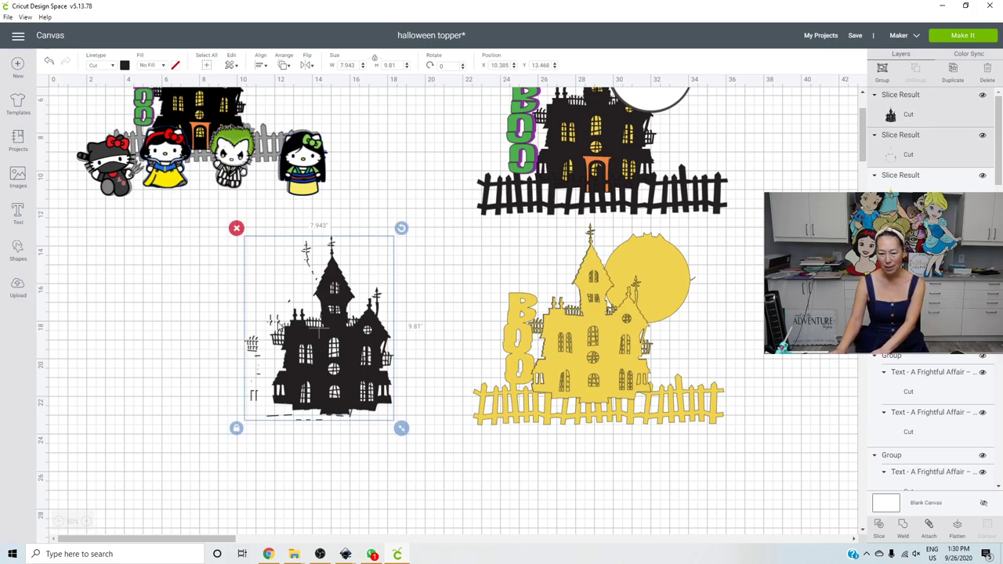
key("Delete")
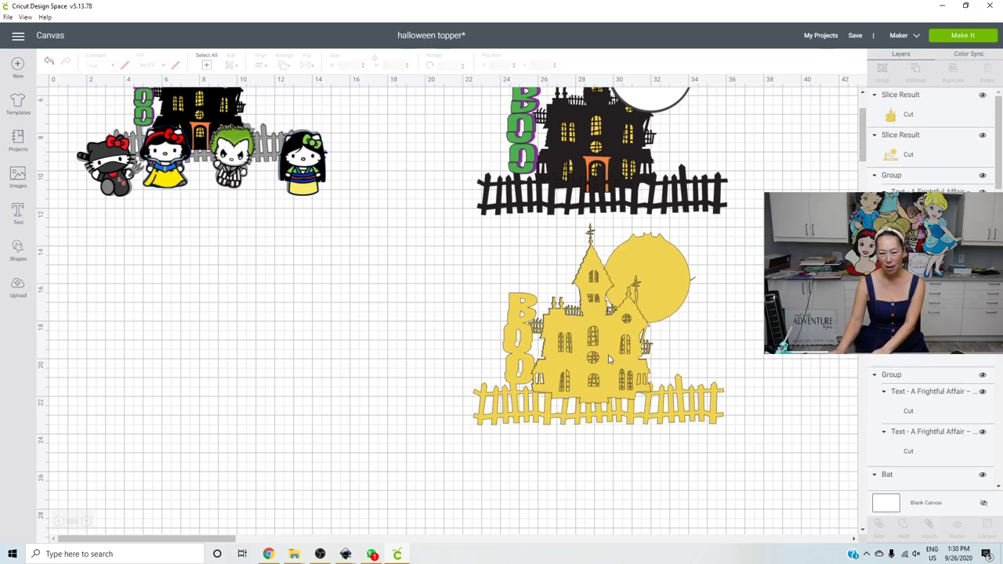
- Add a test Circle from Shapes and place it on the yellow house
left_click(18, 251)
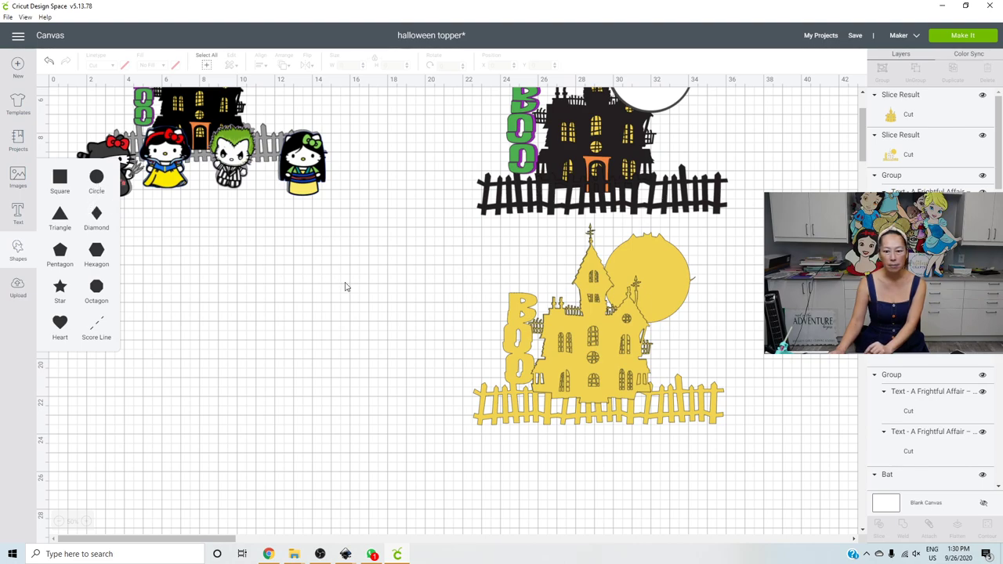
left_click(430, 308)
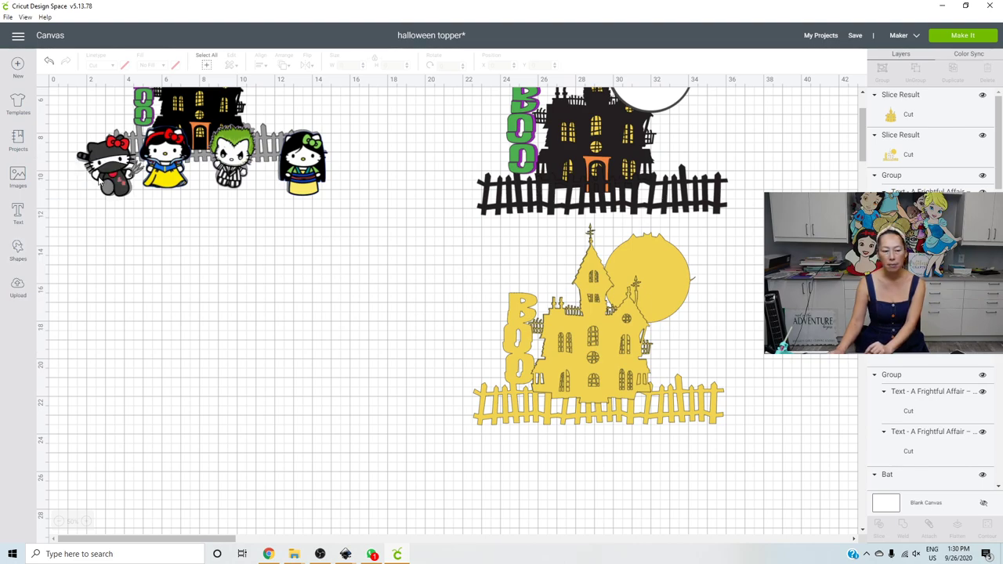
left_click(17, 249)
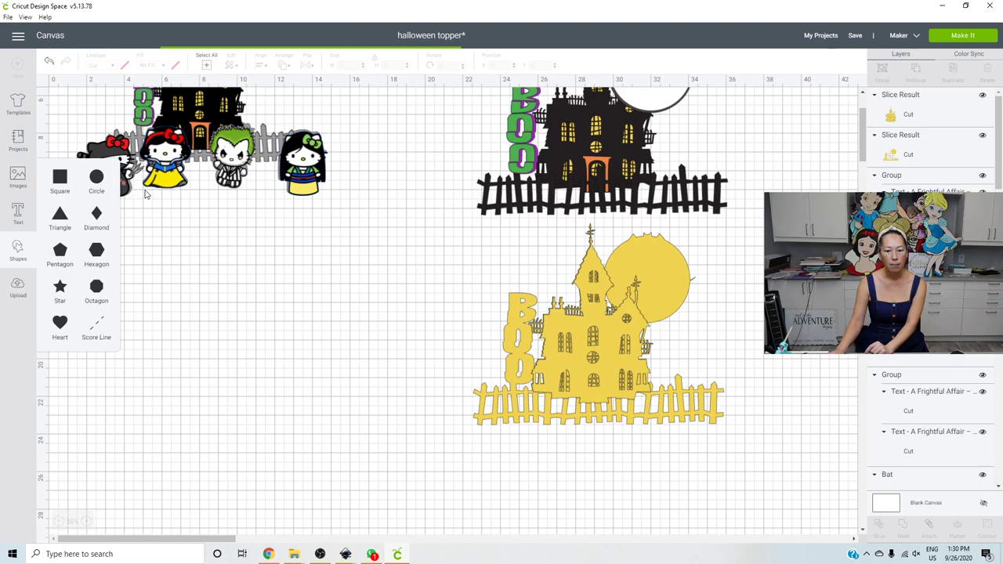
left_click(96, 178)
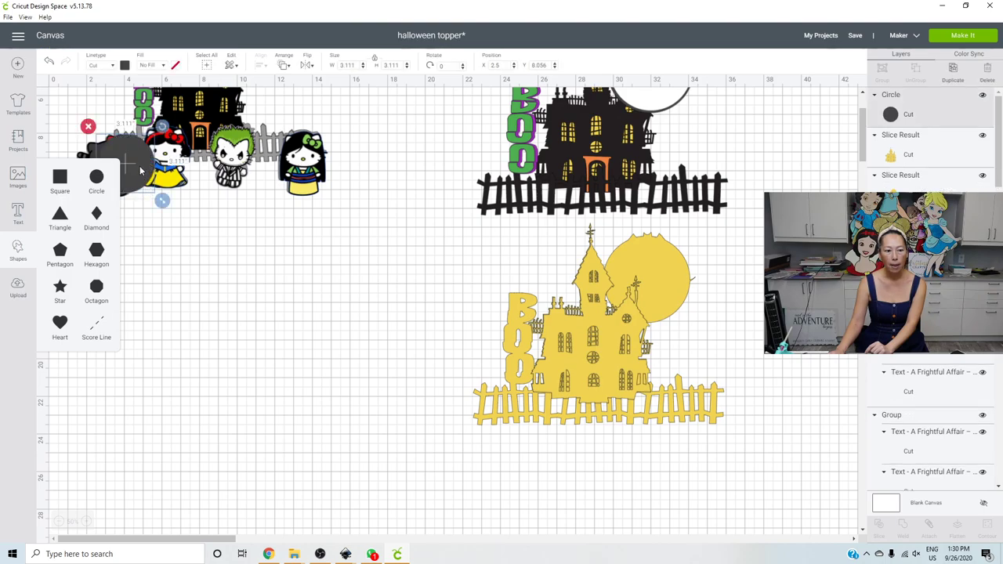
left_click_drag(141, 170, 561, 326)
left_click(420, 344)
- Separate the yellow backing pieces, then select them all with the circle and delete them
left_click_drag(418, 324, 646, 346)
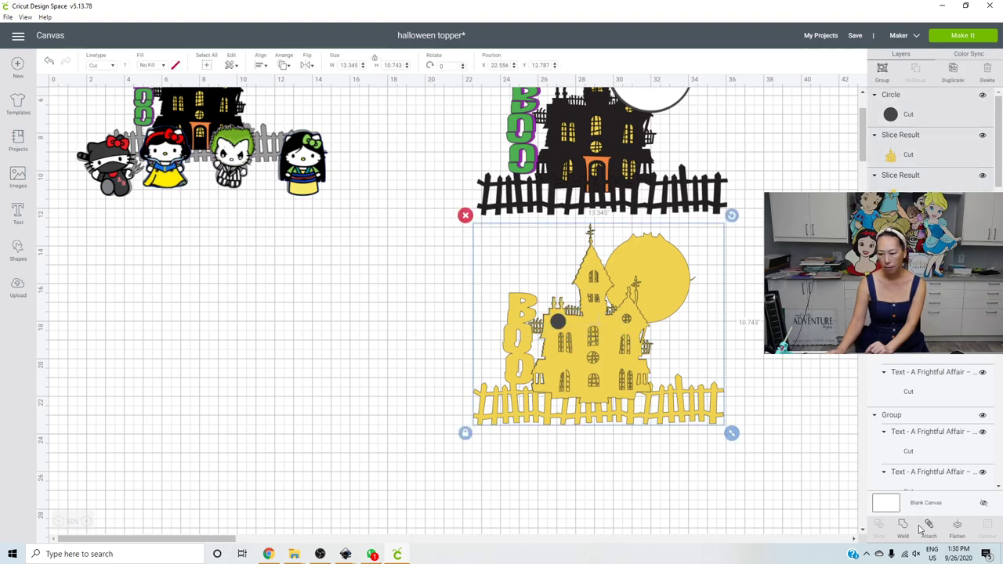
left_click(657, 479)
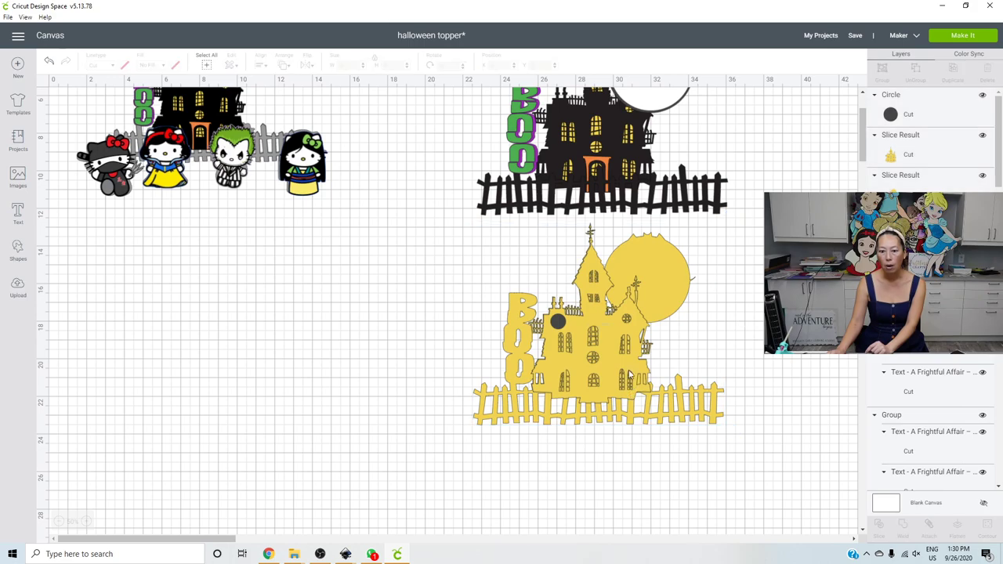
left_click_drag(586, 415, 453, 451)
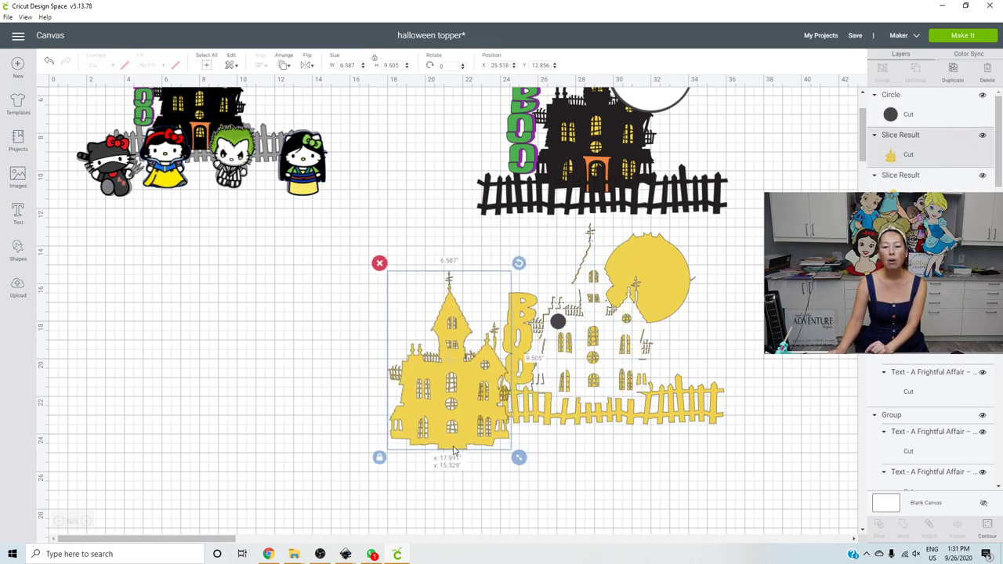
left_click_drag(600, 351, 675, 441)
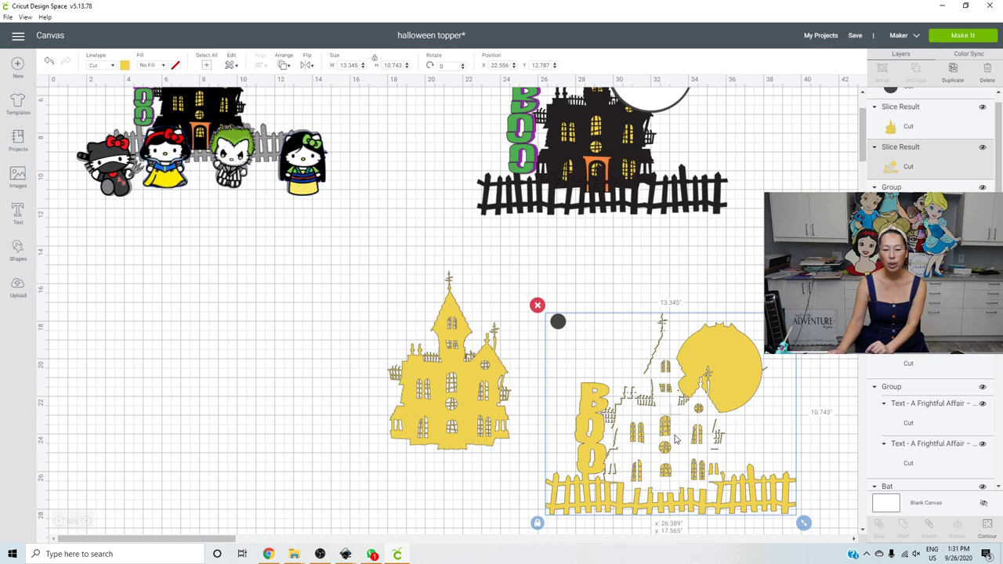
left_click(287, 343)
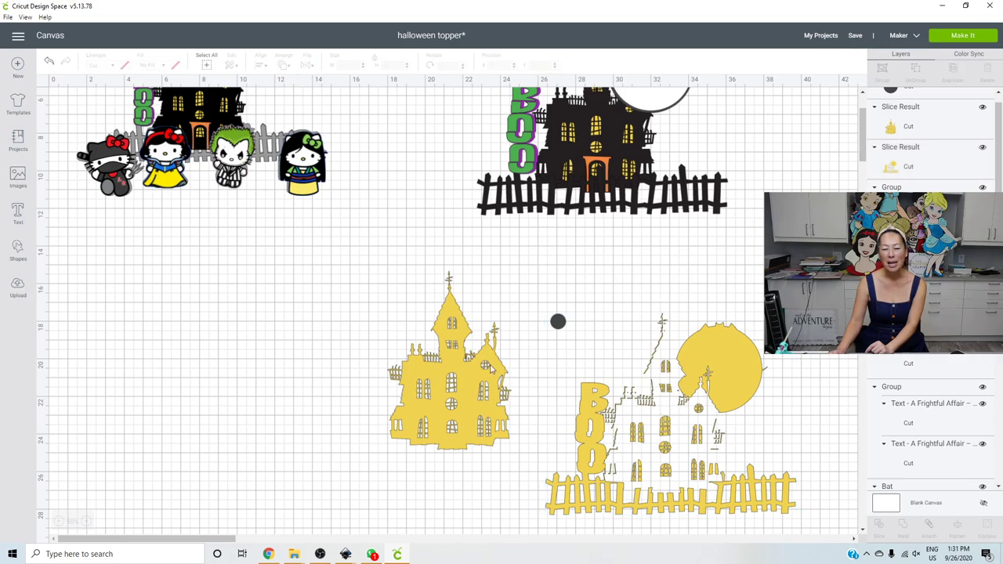
left_click_drag(301, 304, 791, 473)
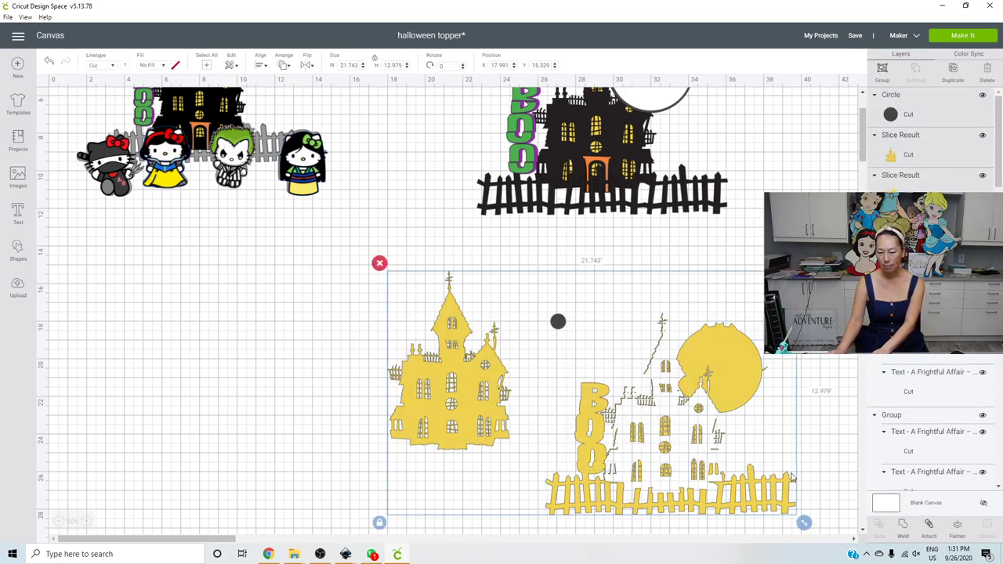
key("Delete")
- Move the three bats out of the moon circle
scroll(638, 276, "up", 3)
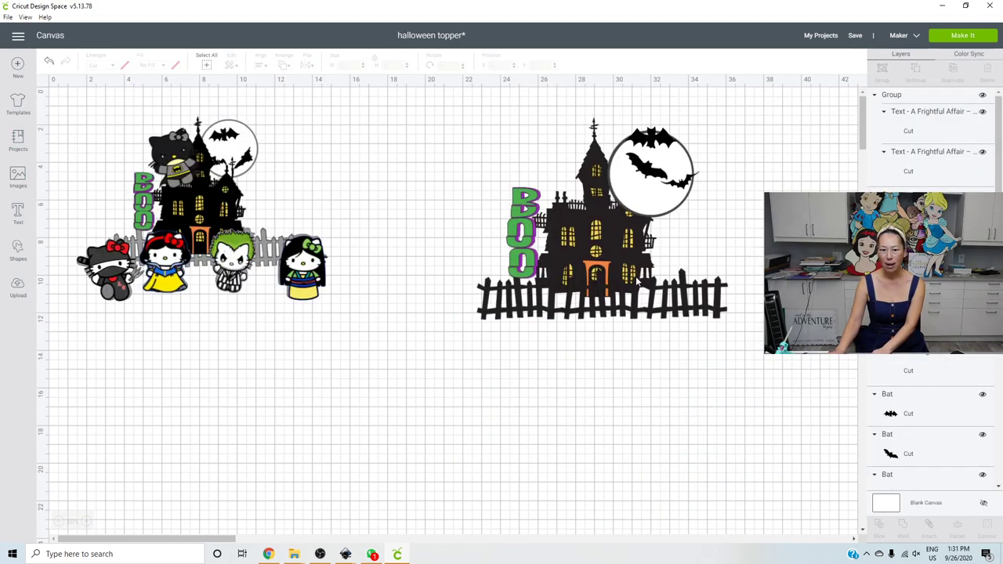
left_click(650, 140)
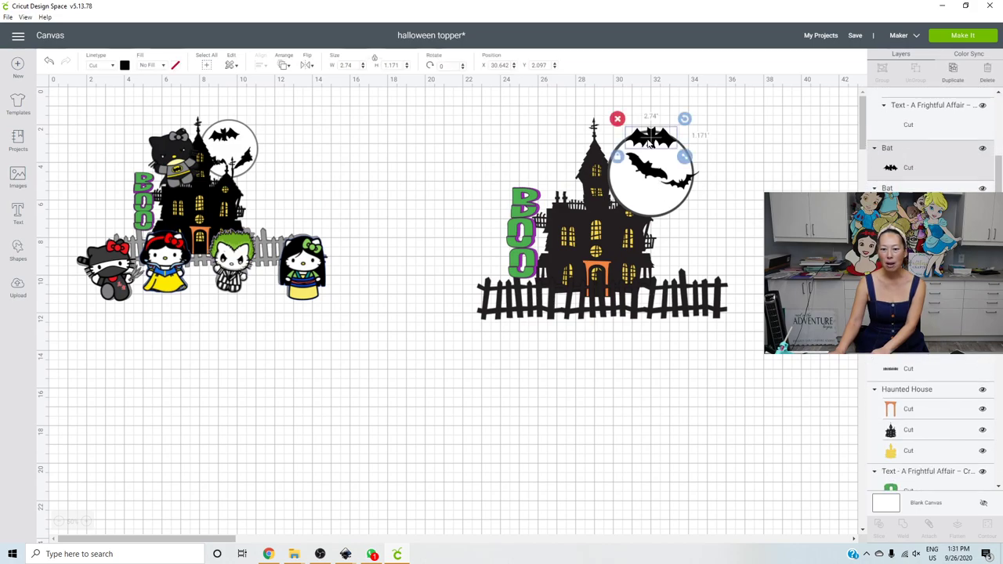
left_click_drag(650, 139, 805, 140)
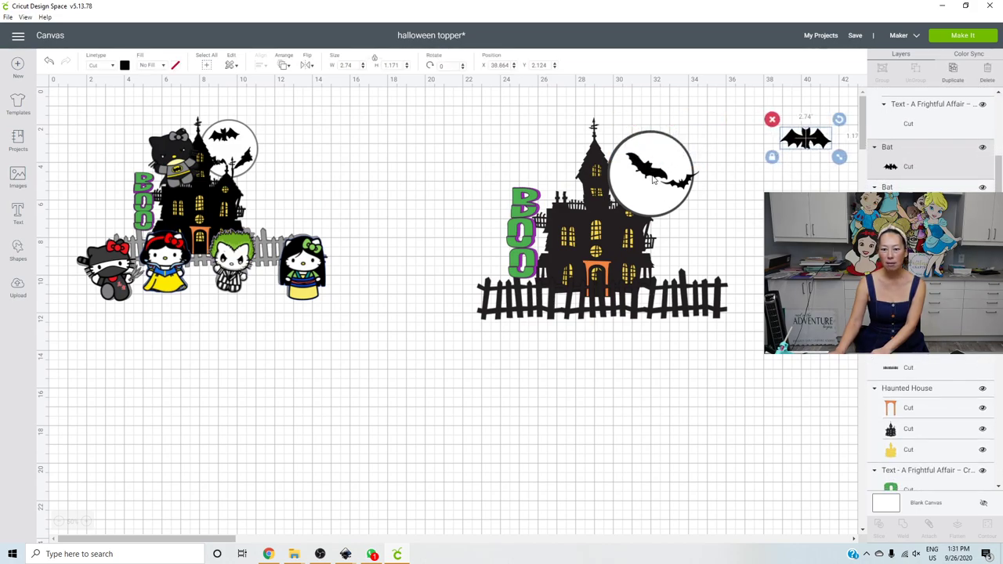
left_click_drag(653, 178, 807, 155)
key("ctrl+z")
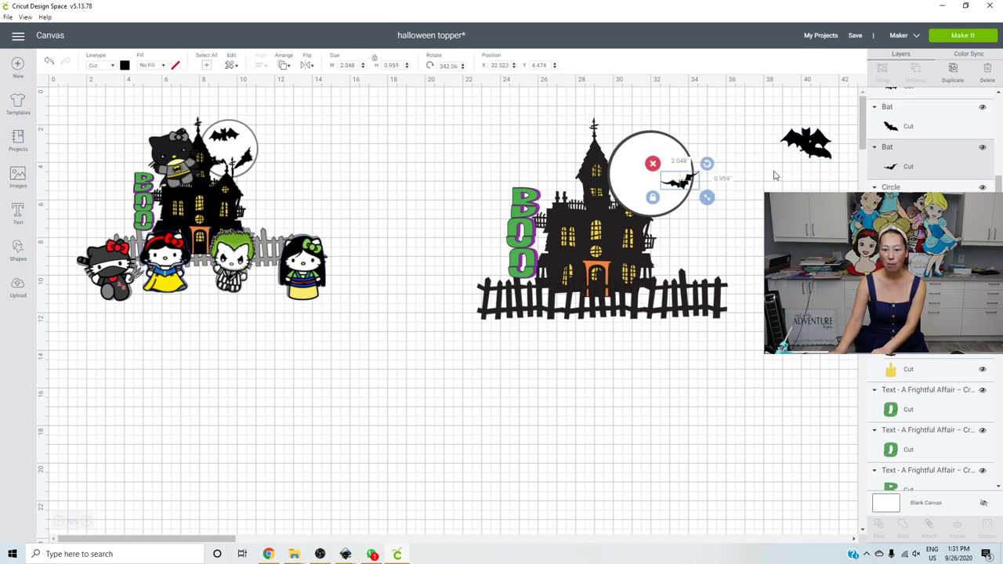
left_click_drag(678, 182, 744, 171)
- Weld the right haunted house design into one yellow shape and place it below the original
left_click(432, 152)
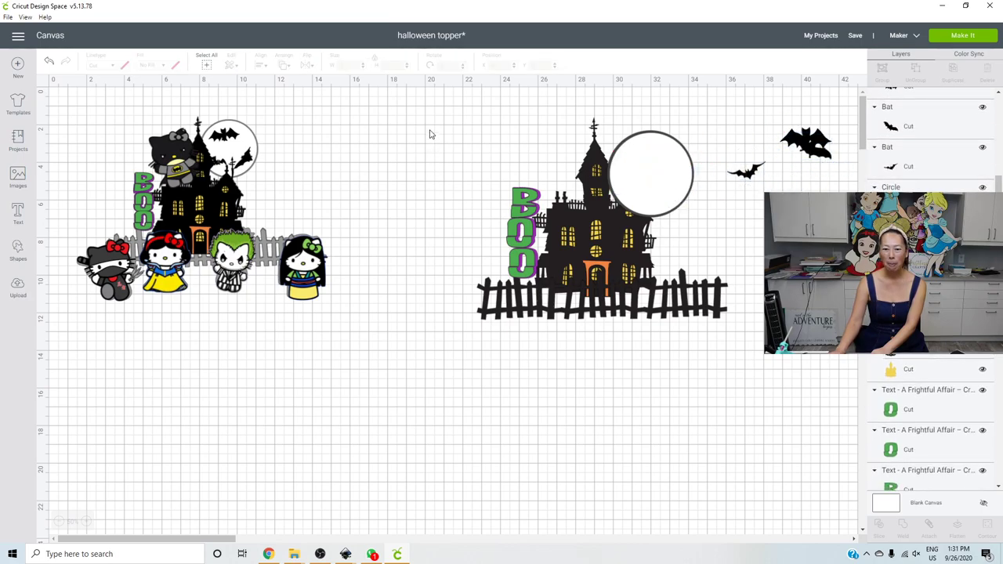
left_click_drag(430, 134, 690, 365)
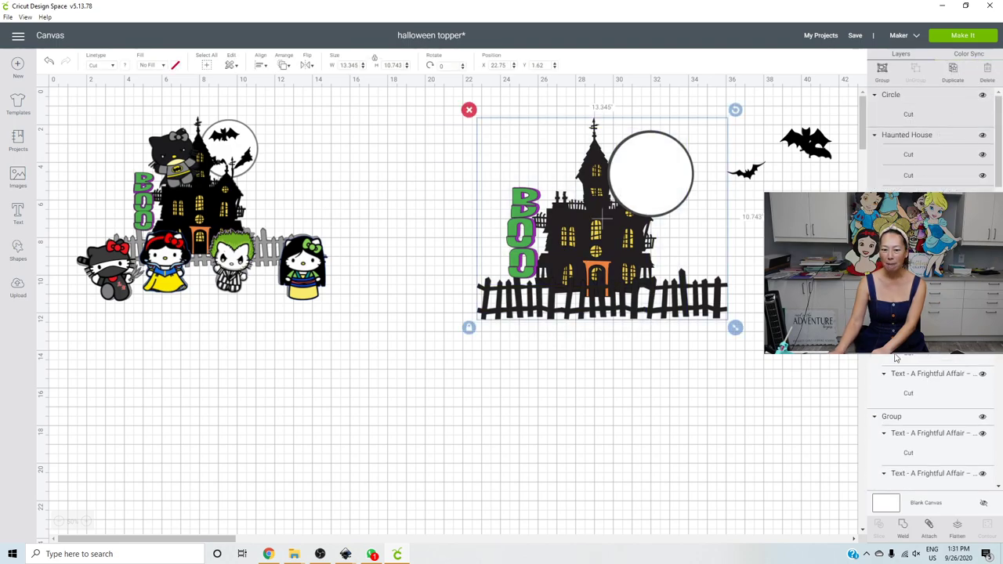
left_click(905, 533)
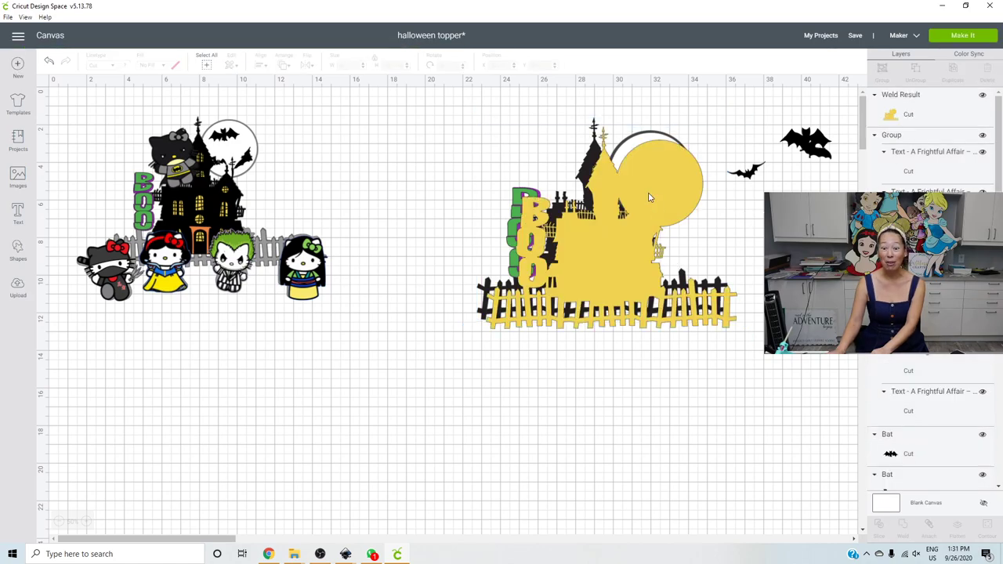
left_click_drag(648, 198, 639, 408)
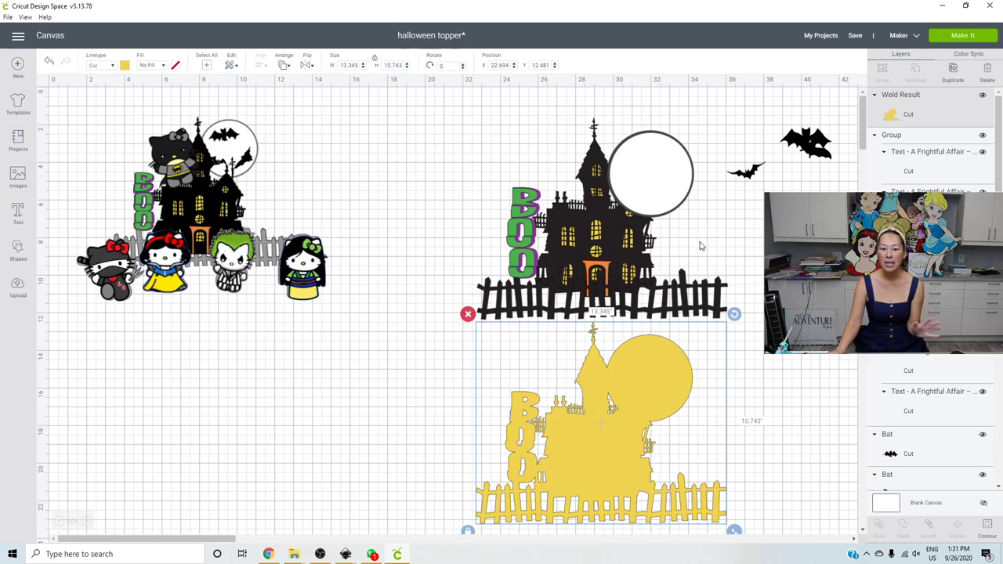
- Send the yellow welded backing behind the house and move the three bats back into the moon
left_click_drag(614, 430, 616, 187)
left_click(282, 66)
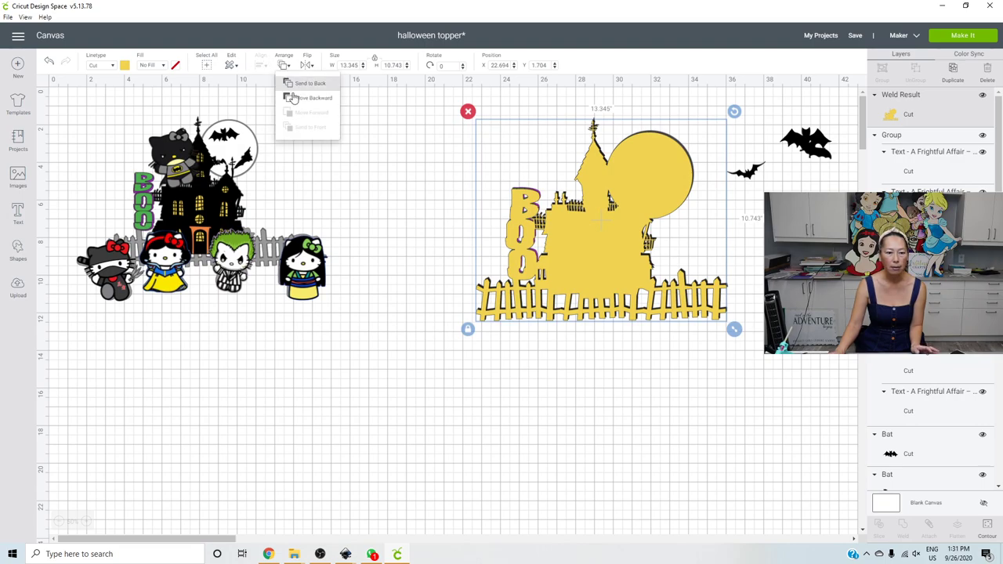
left_click(299, 87)
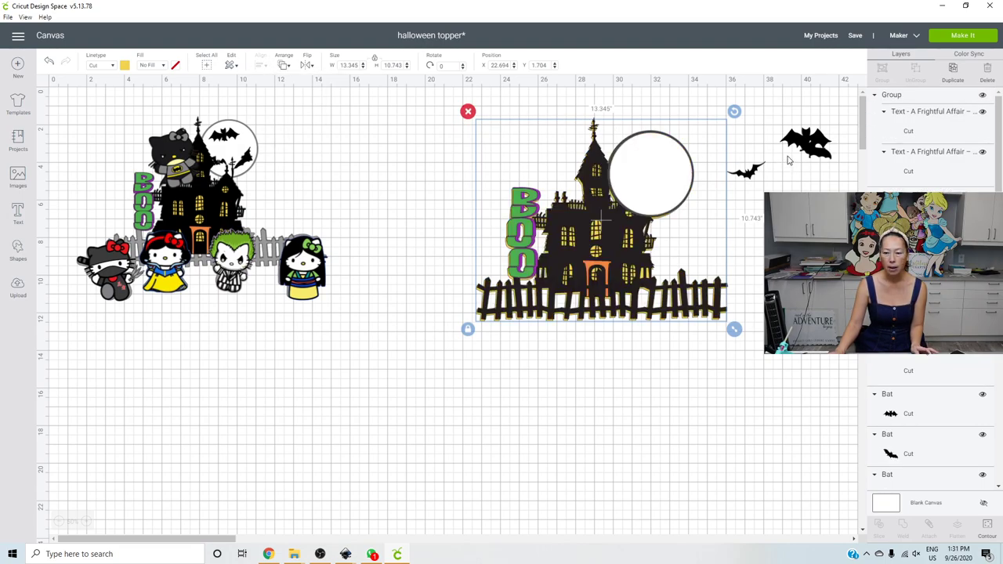
left_click_drag(799, 141, 615, 179)
left_click_drag(746, 172, 654, 167)
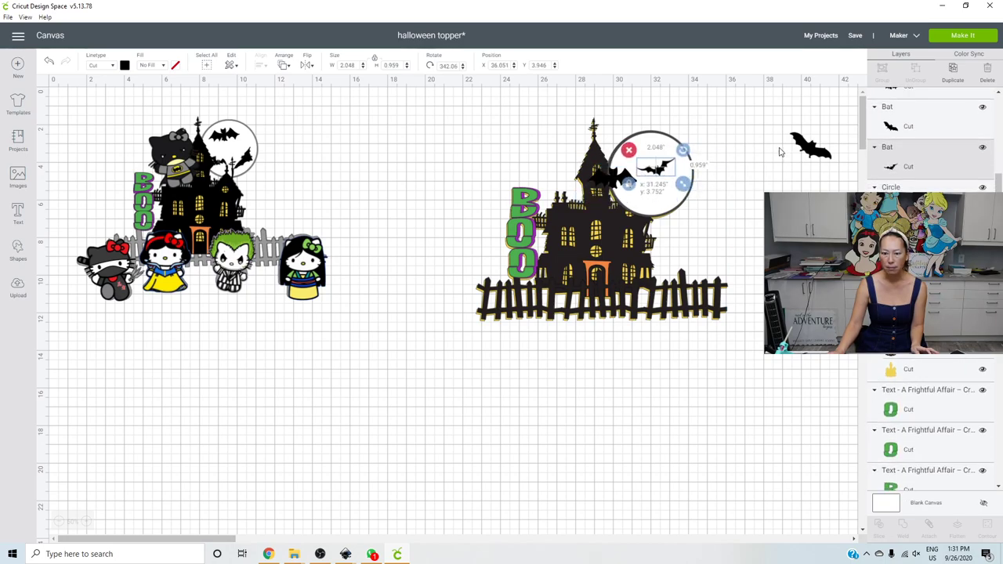
left_click_drag(807, 151, 636, 186)
- Resize the whole haunted-house design to 11.5 in wide
left_click_drag(444, 101, 750, 341)
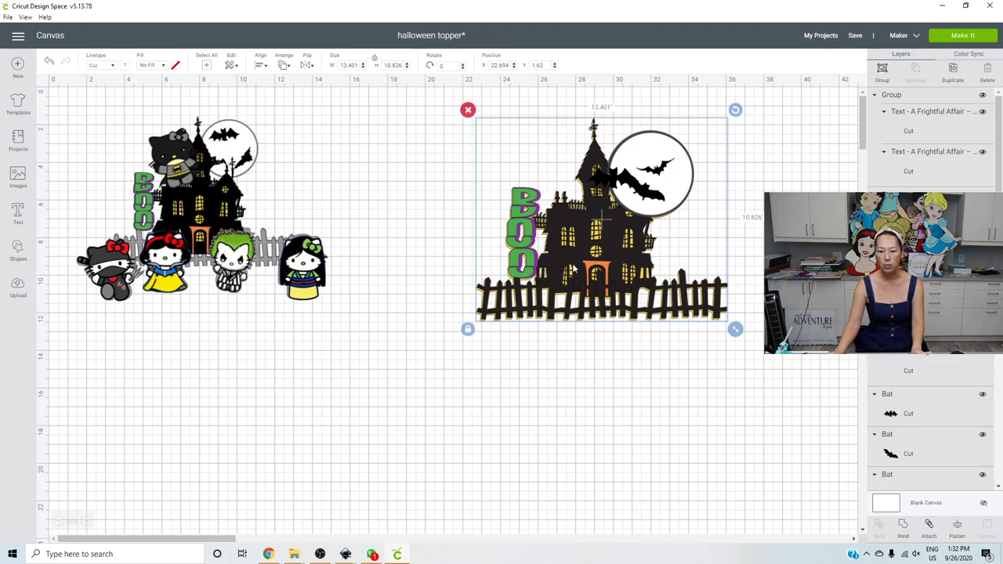
left_click(352, 68)
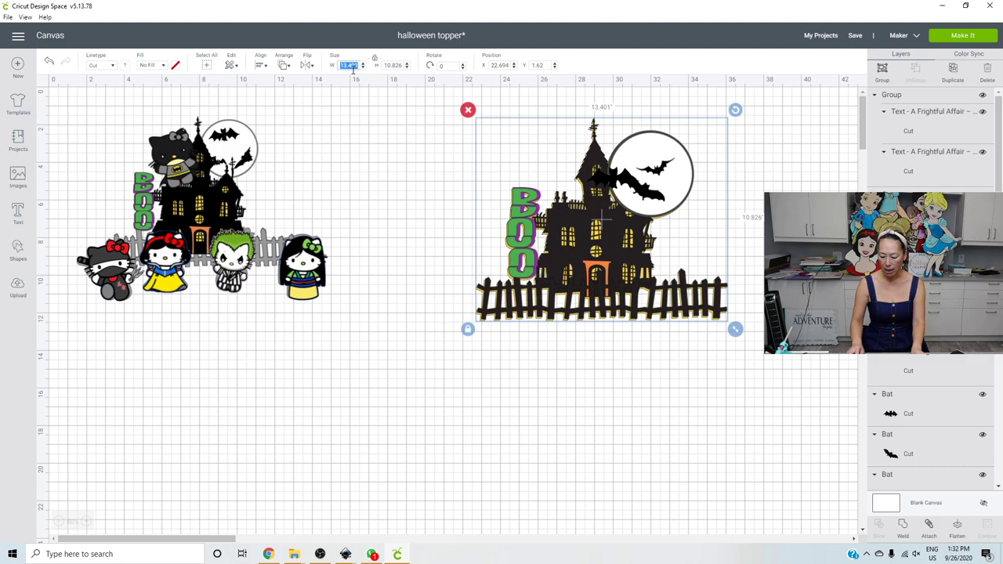
type("11.5")
key("Tab")
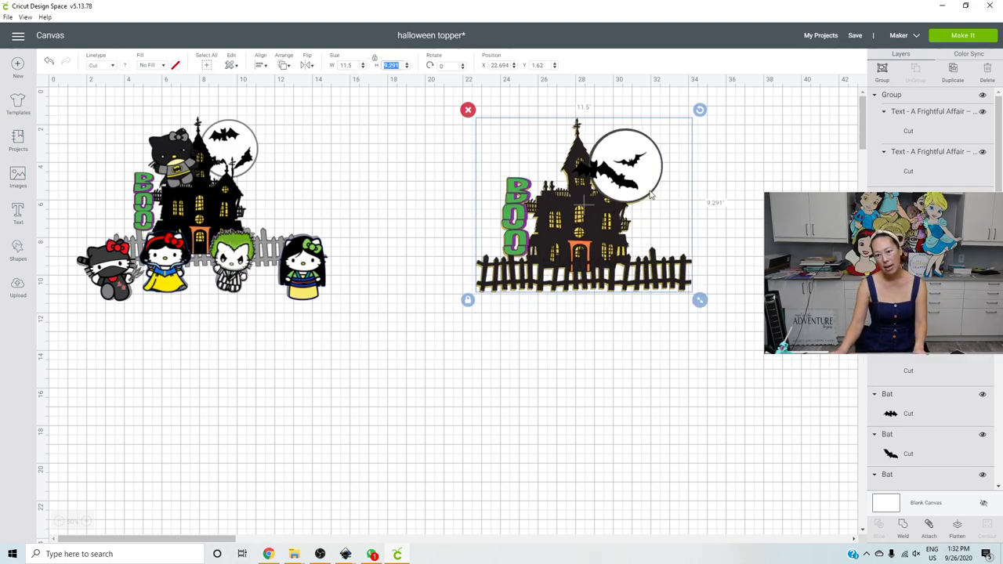
left_click(662, 357)
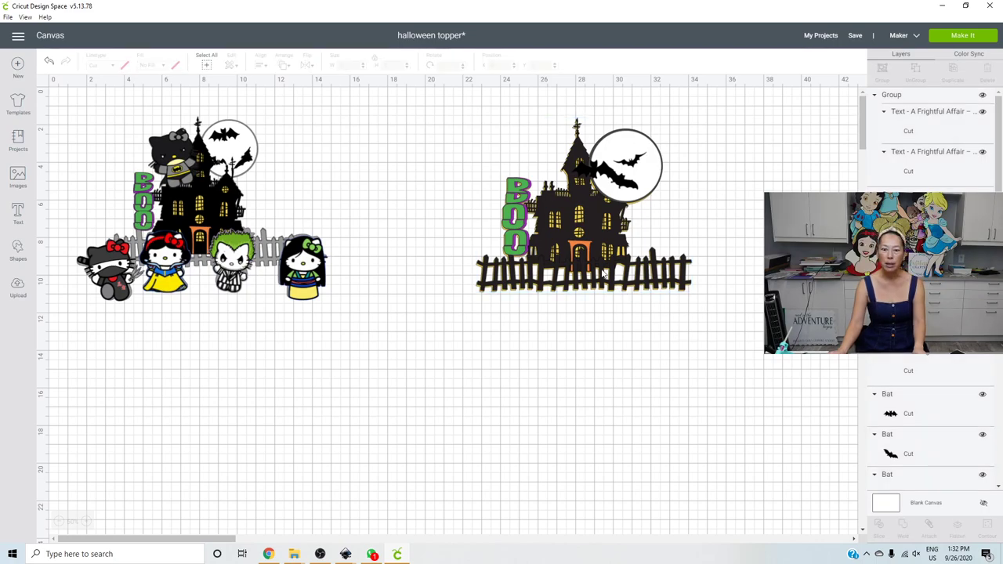
left_click_drag(700, 307, 468, 116)
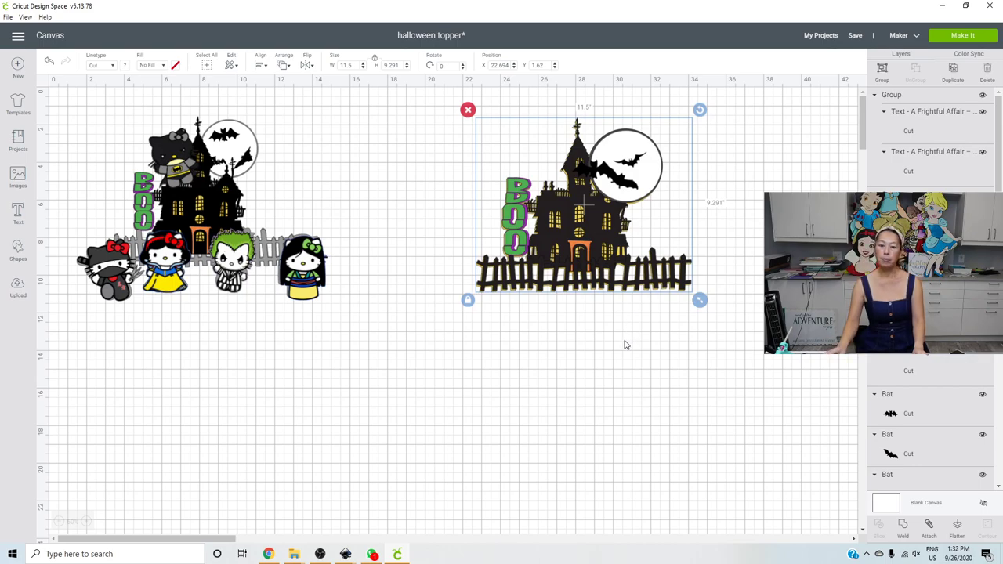
- Move the girl character off the left design and cover it with a new Square
left_click(306, 271)
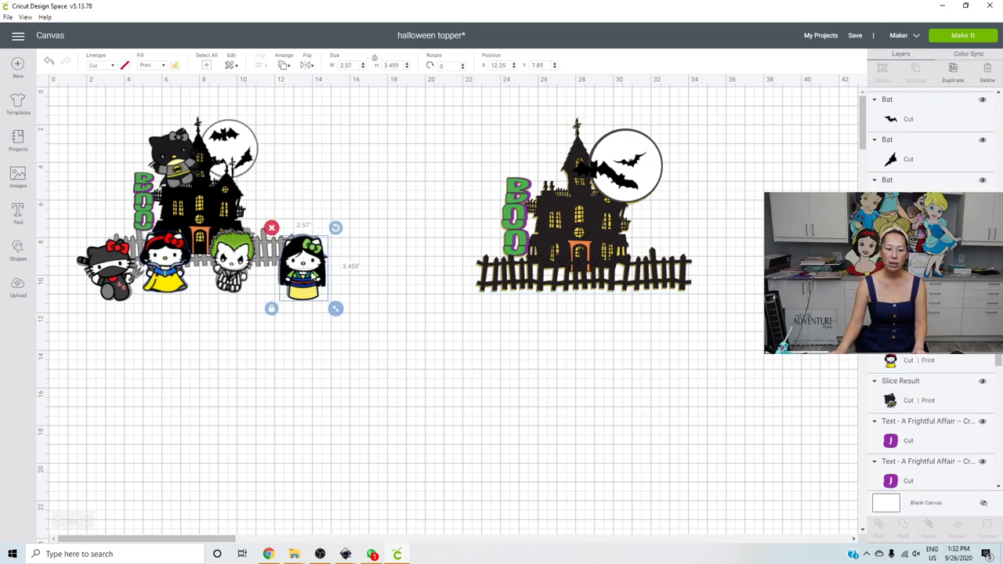
left_click_drag(322, 274, 491, 410)
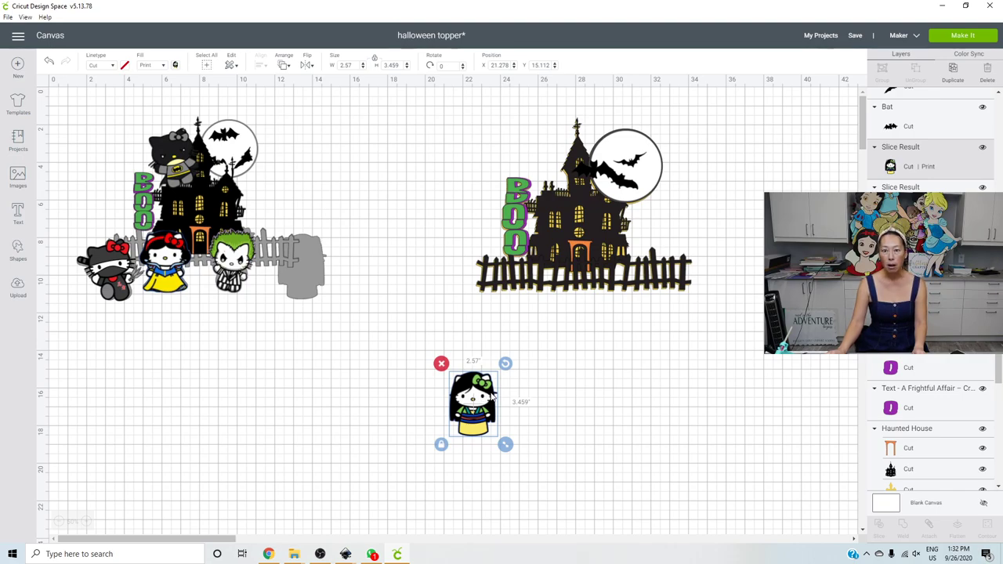
left_click(26, 255)
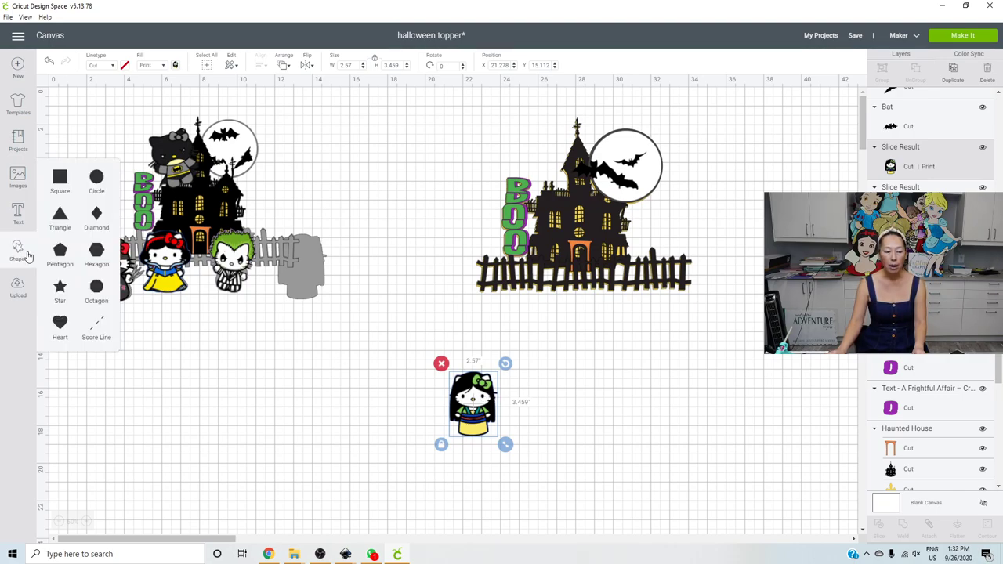
left_click(58, 180)
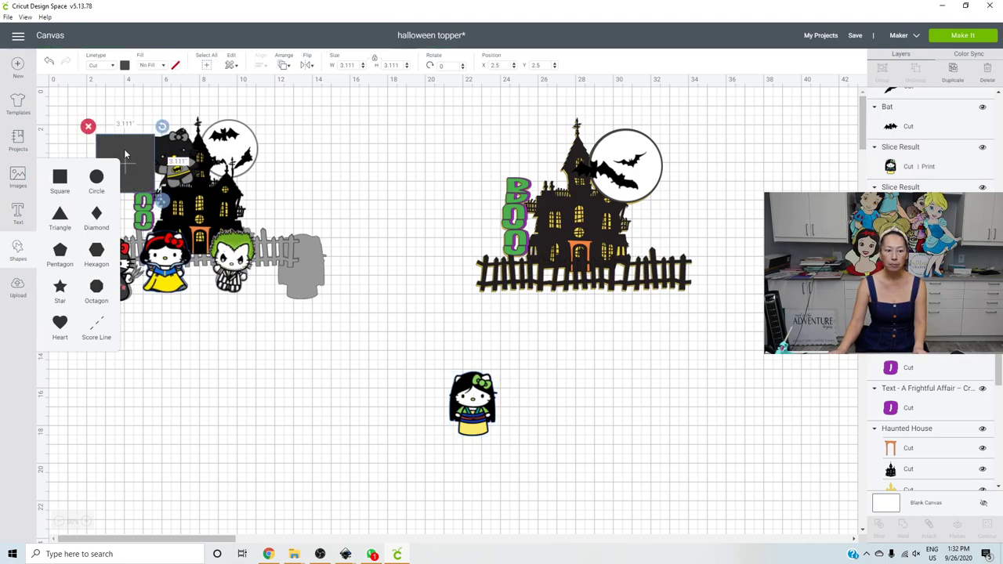
left_click_drag(160, 191, 382, 416)
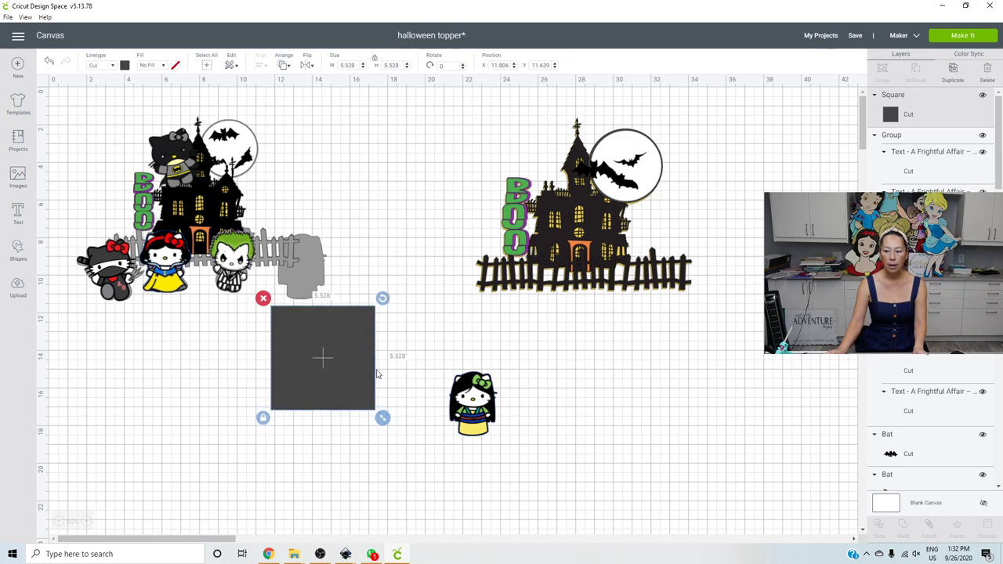
left_click_drag(358, 350, 518, 404)
- Slice the character's outline out of the square and pull the silhouette piece aside
left_click(539, 501)
left_click_drag(539, 500, 466, 381)
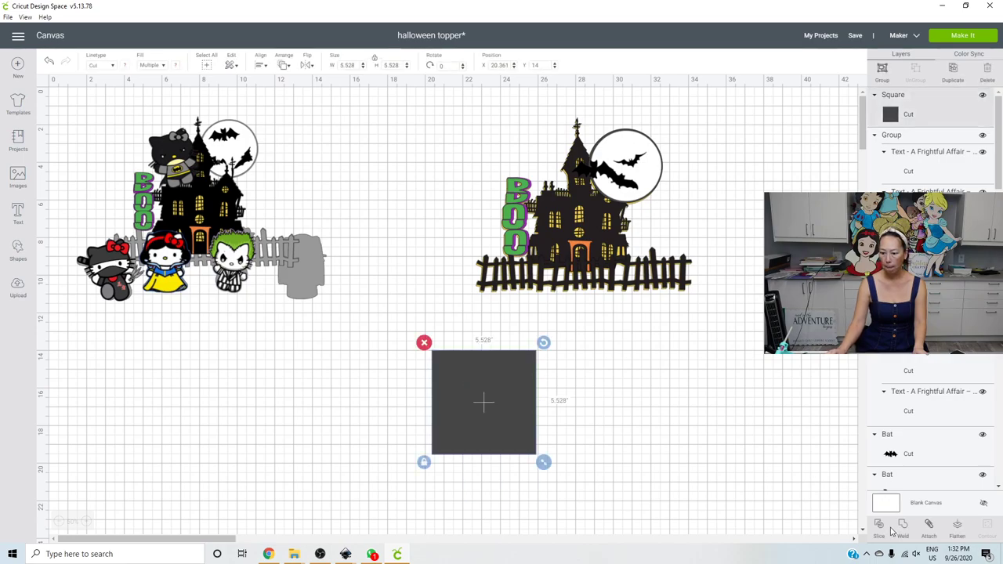
left_click(880, 527)
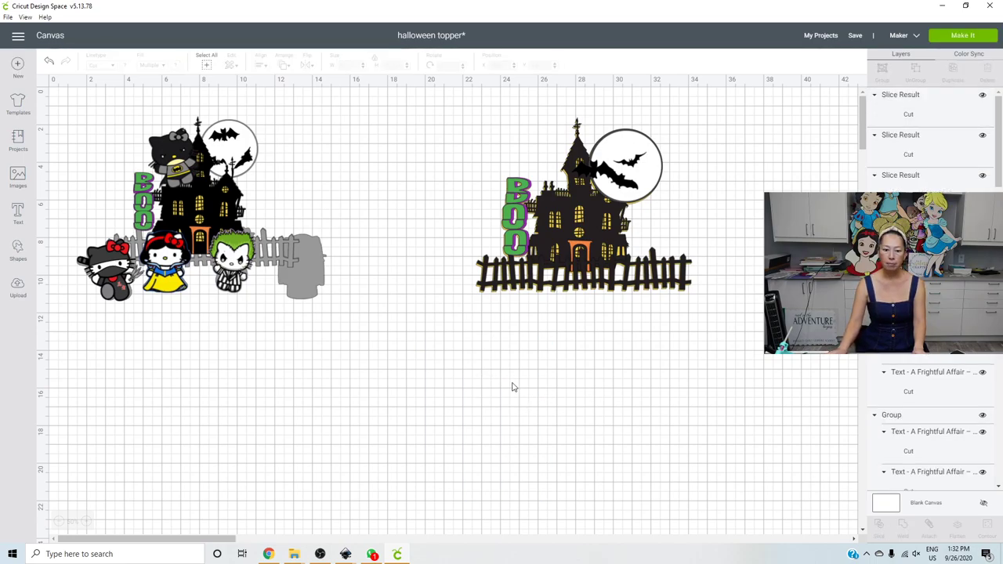
left_click_drag(506, 379, 367, 379)
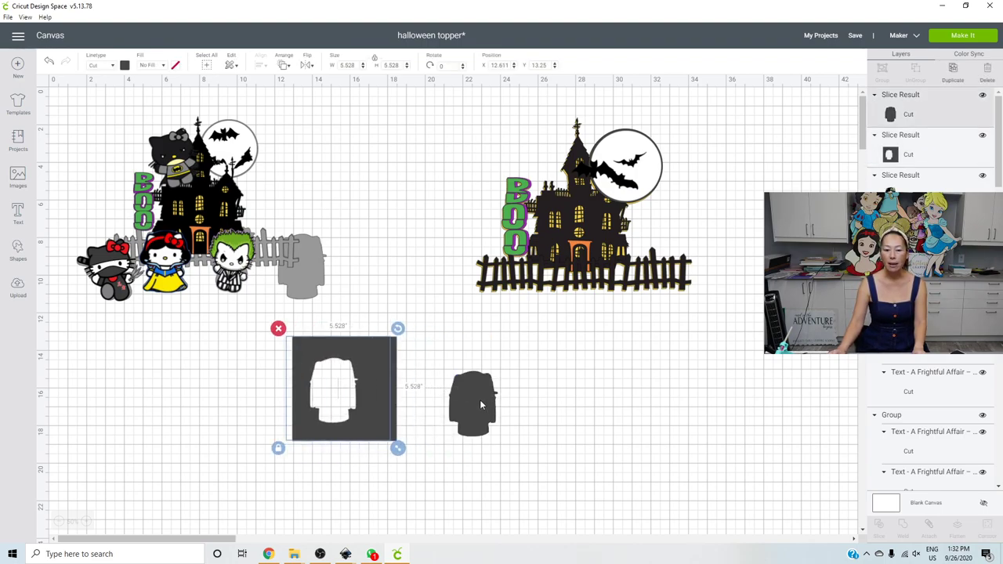
left_click(480, 400)
left_click_drag(479, 399, 650, 406)
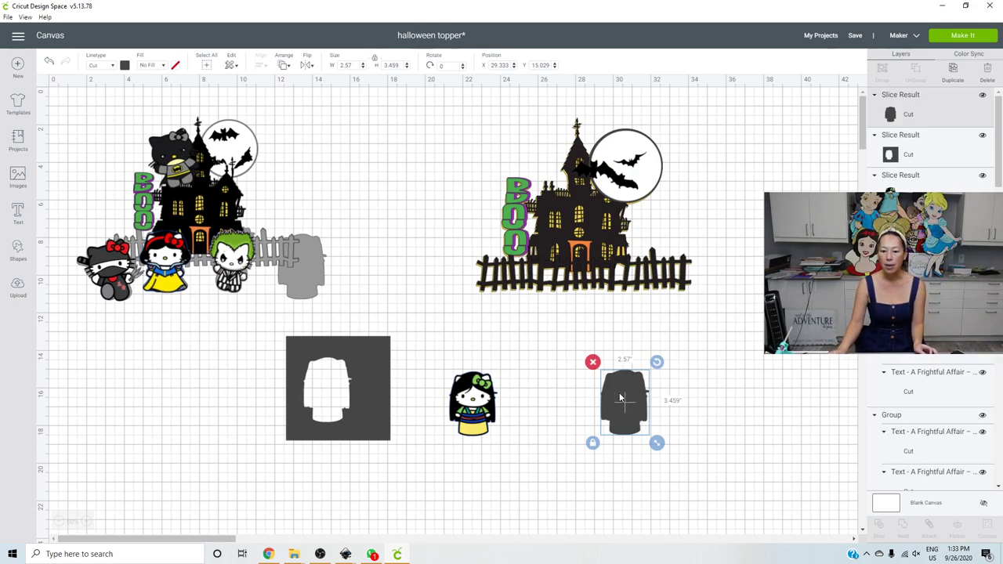
- Set the girl character beside its silhouette and delete the leftover holed square
left_click(483, 398)
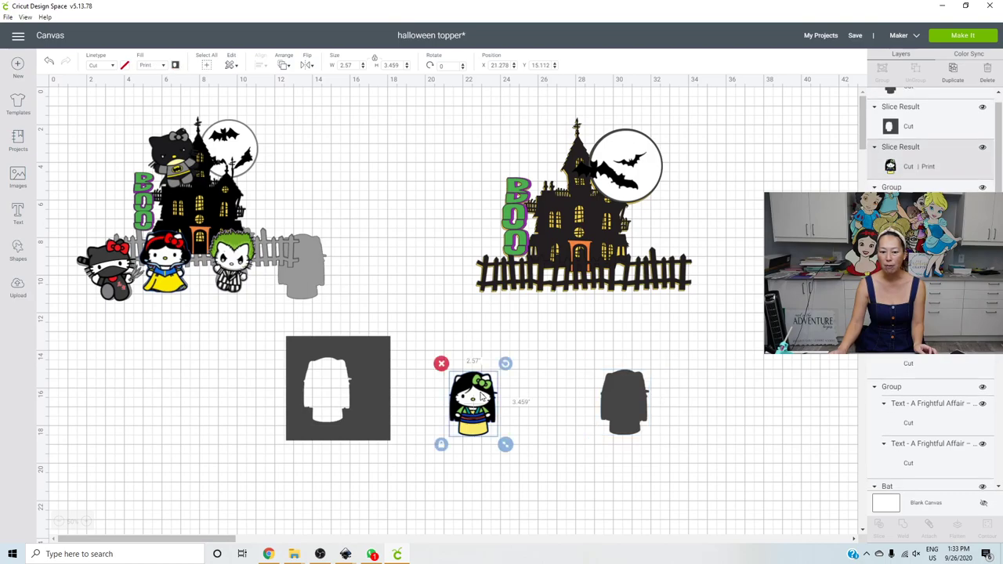
left_click_drag(484, 398, 525, 389)
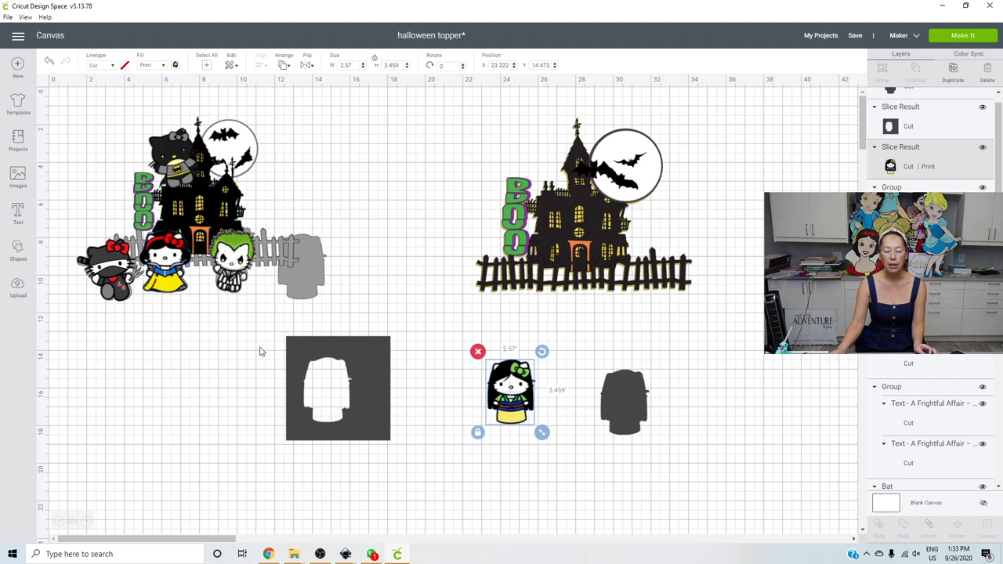
left_click(367, 343)
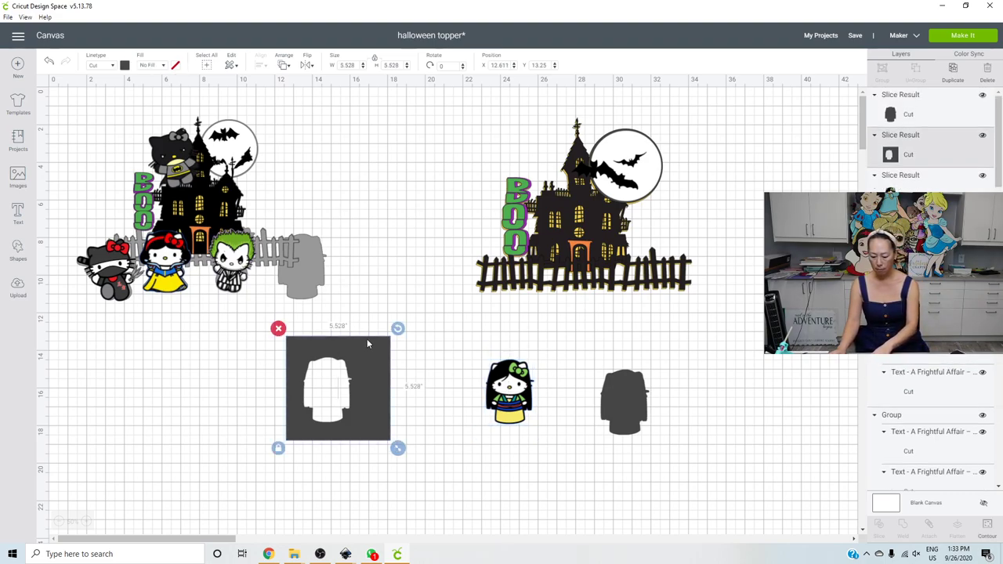
key("Delete")
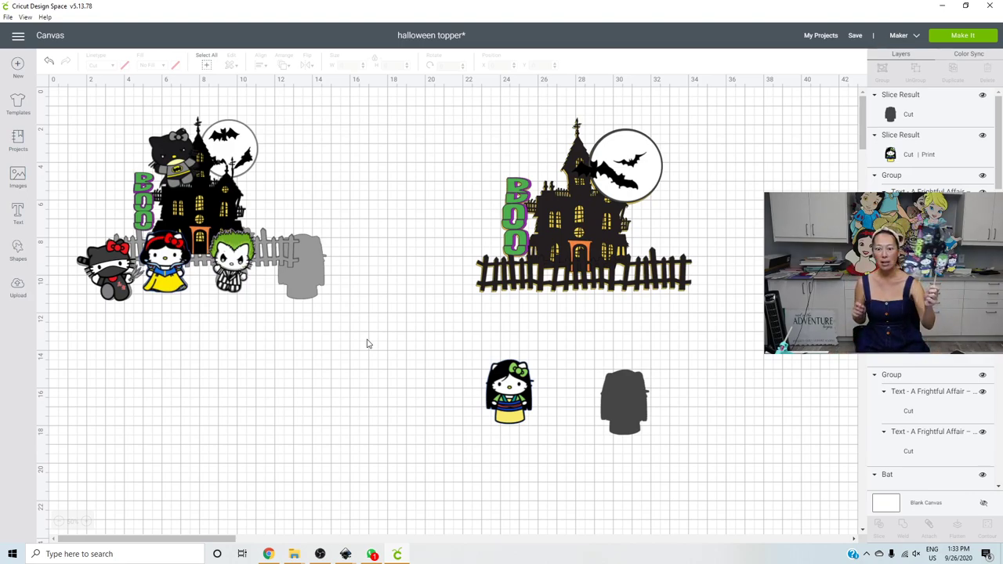
left_click(630, 282)
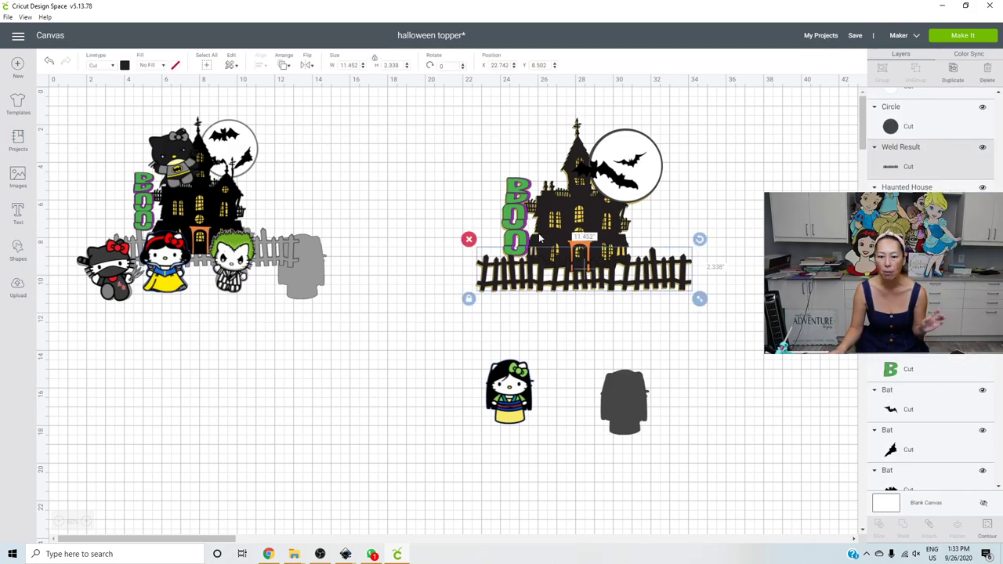